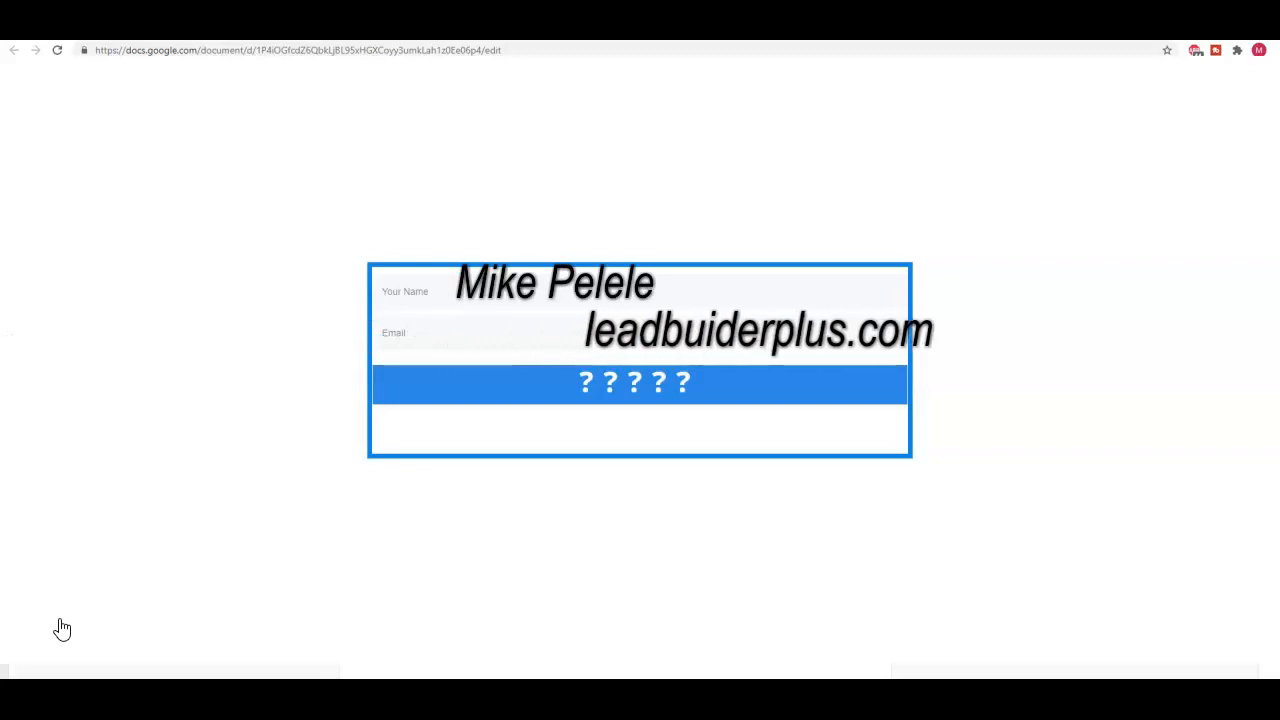
Add a new WordPress page, launch Thrive Architect on it and choose to create a pre-built landing page
mouse_move(90, 345)
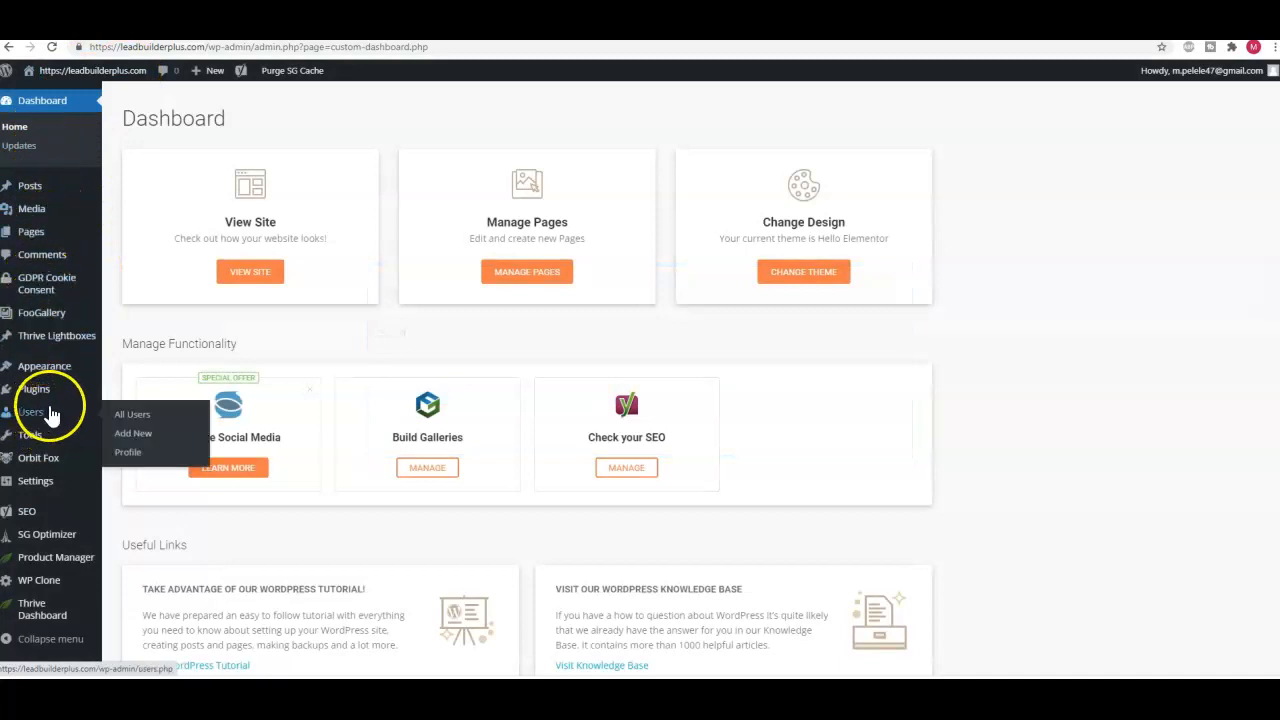
mouse_move(33, 268)
mouse_move(35, 242)
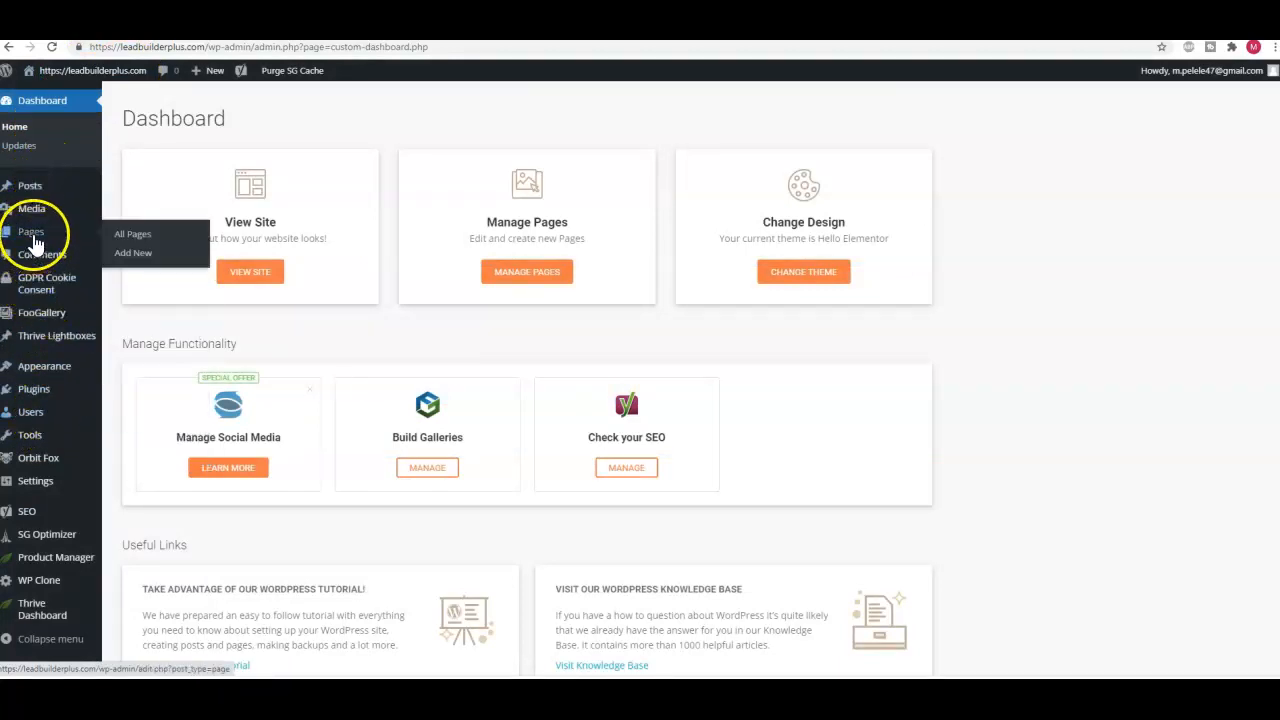
left_click(133, 254)
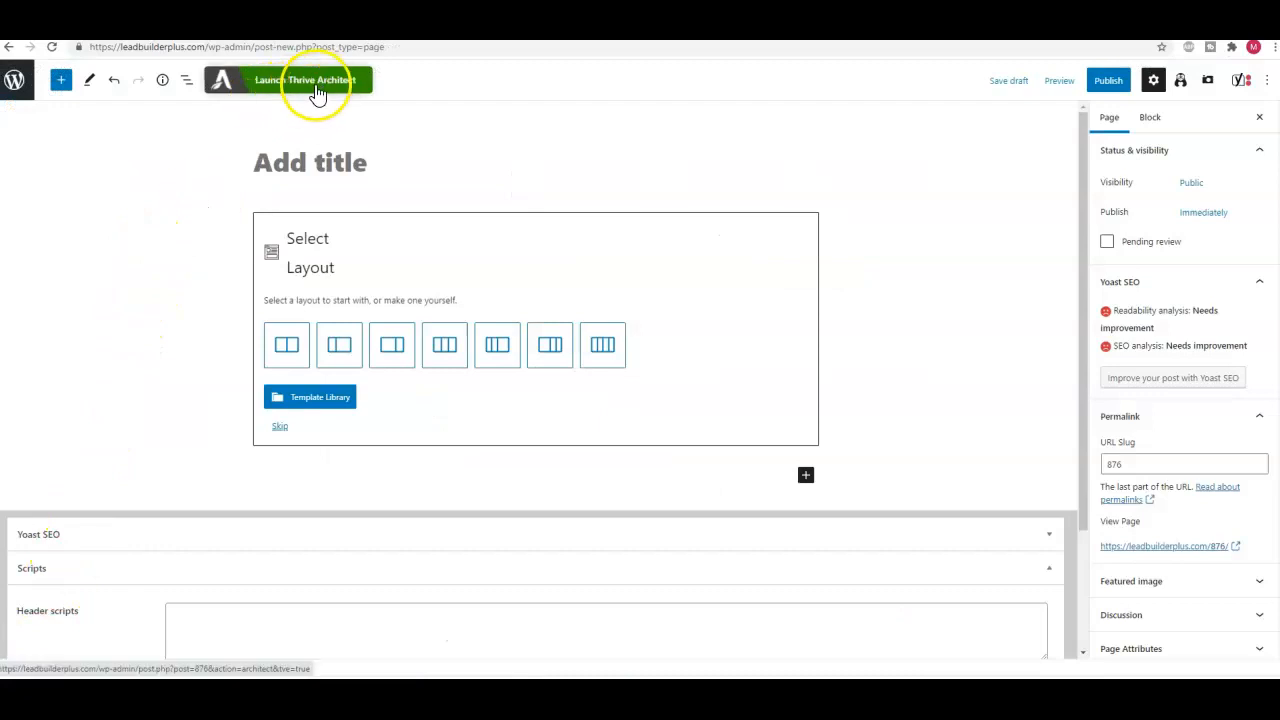
left_click(287, 88)
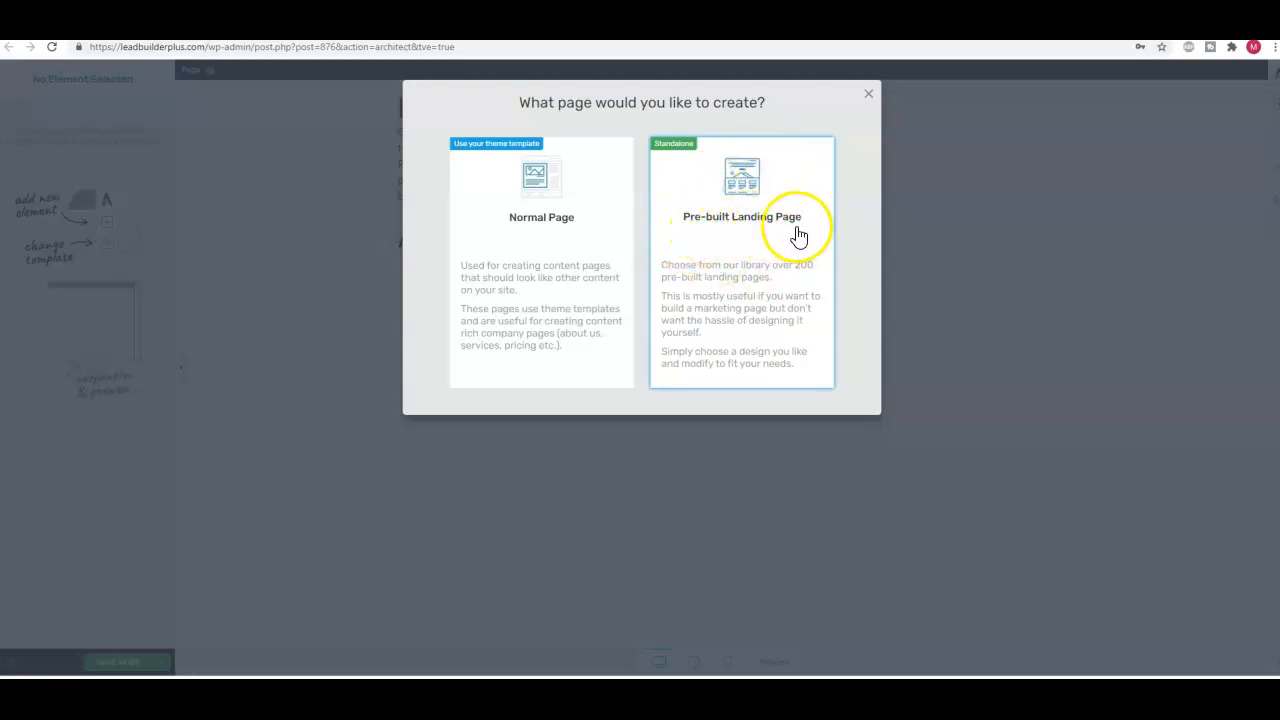
left_click(680, 175)
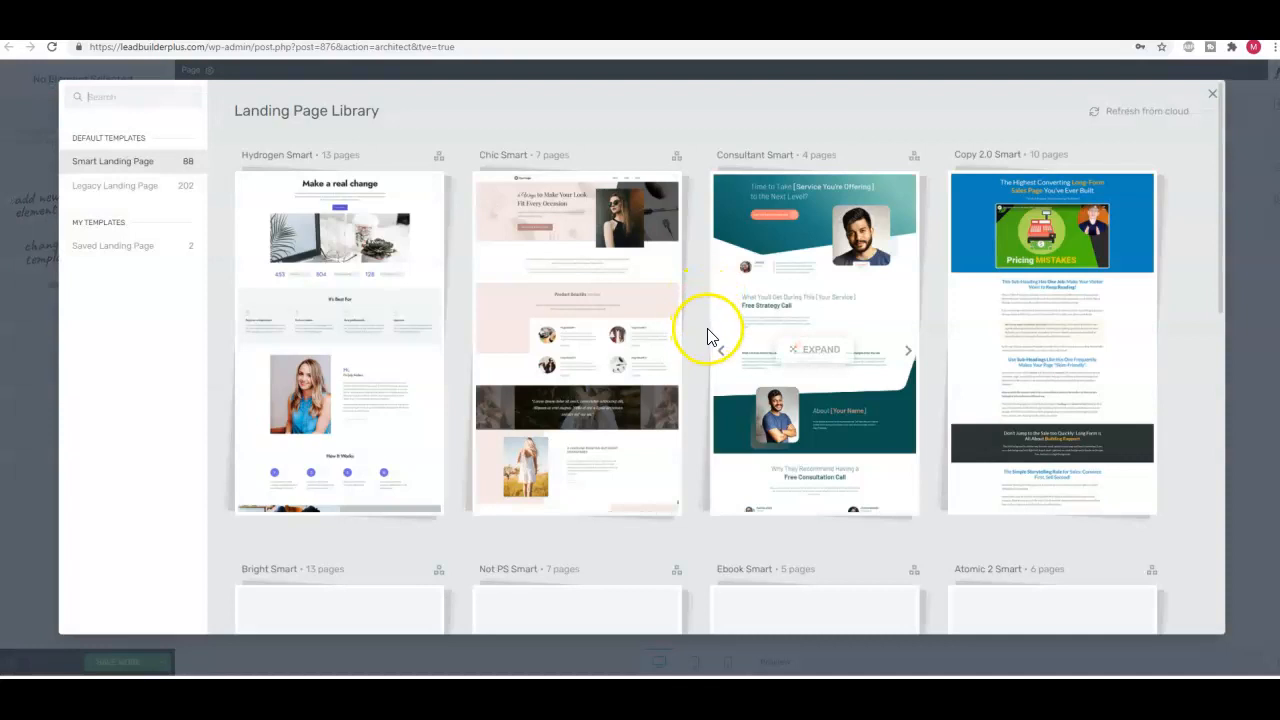
Apply the Blank Page – Styled template from the Blank set of the legacy landing pages
scroll(728, 285, "down", 4)
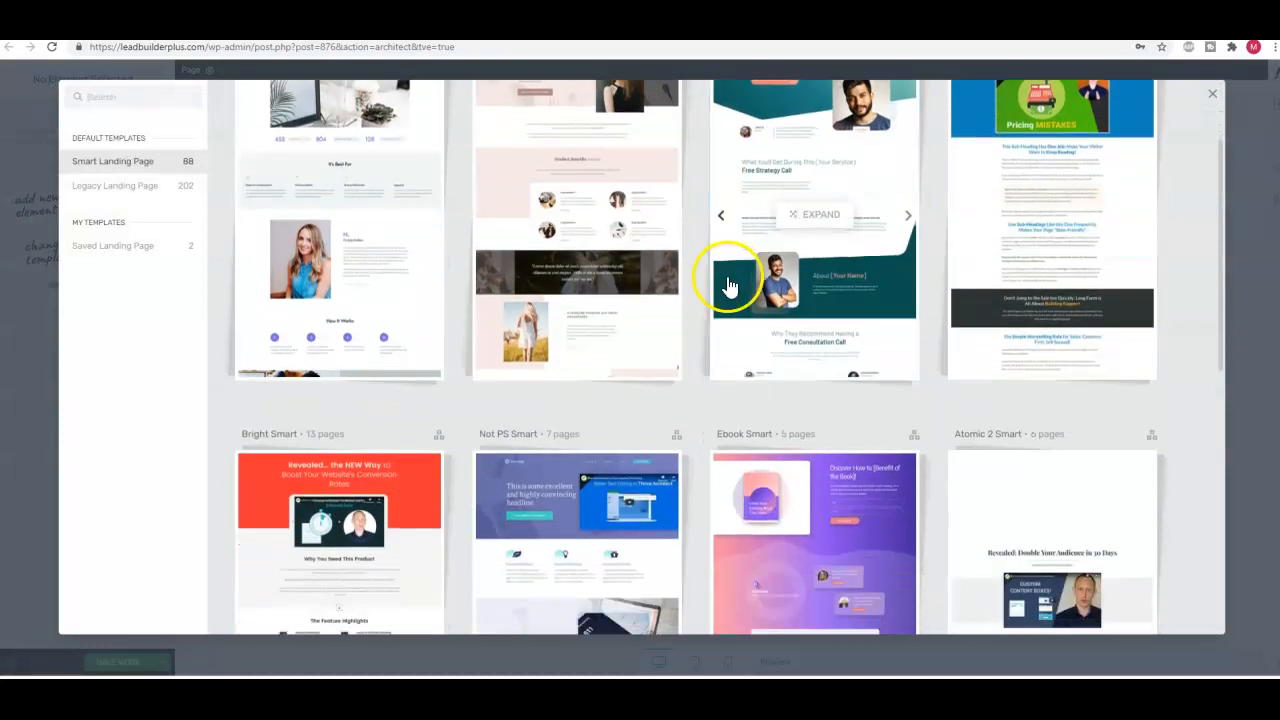
scroll(730, 285, "down", 4)
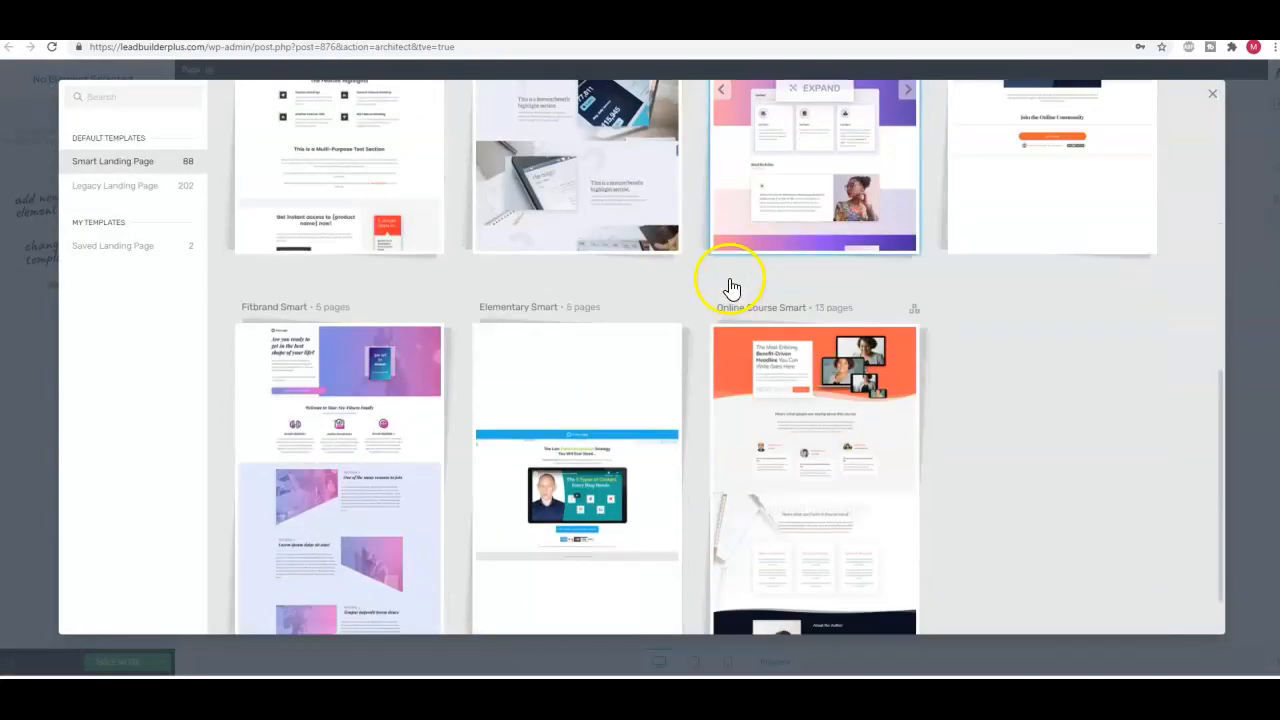
scroll(729, 280, "up", 8)
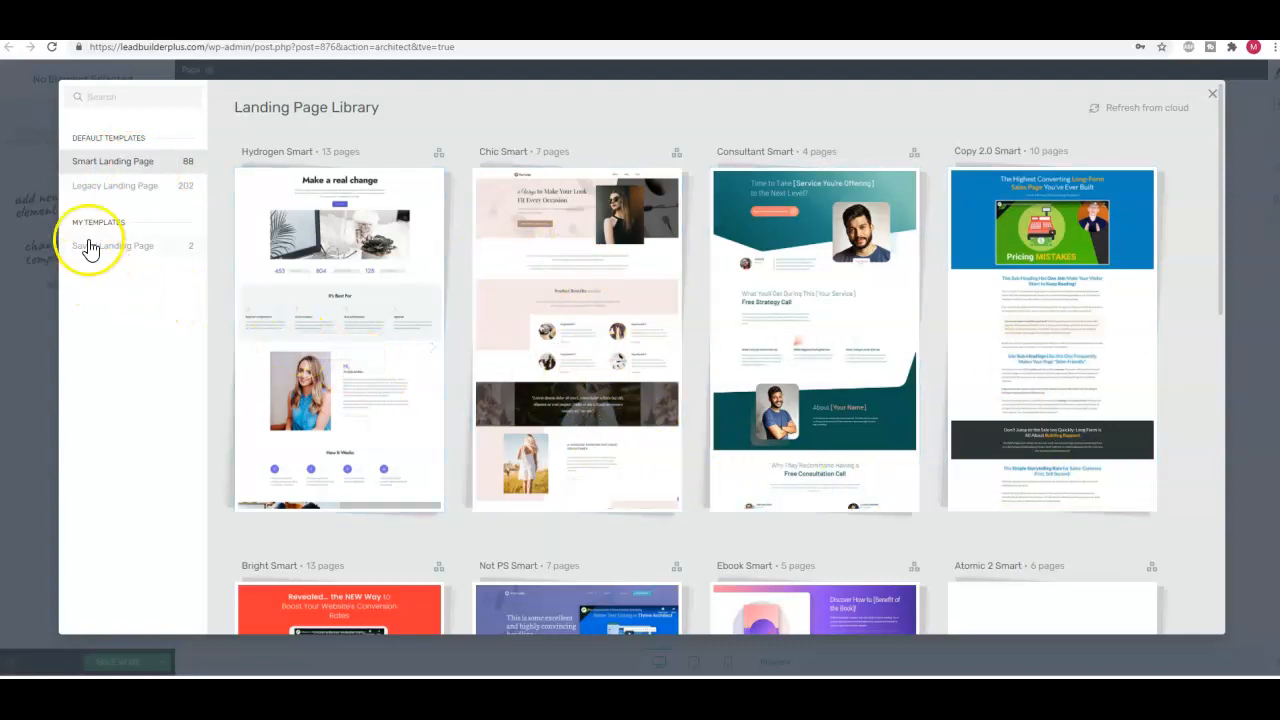
left_click(120, 190)
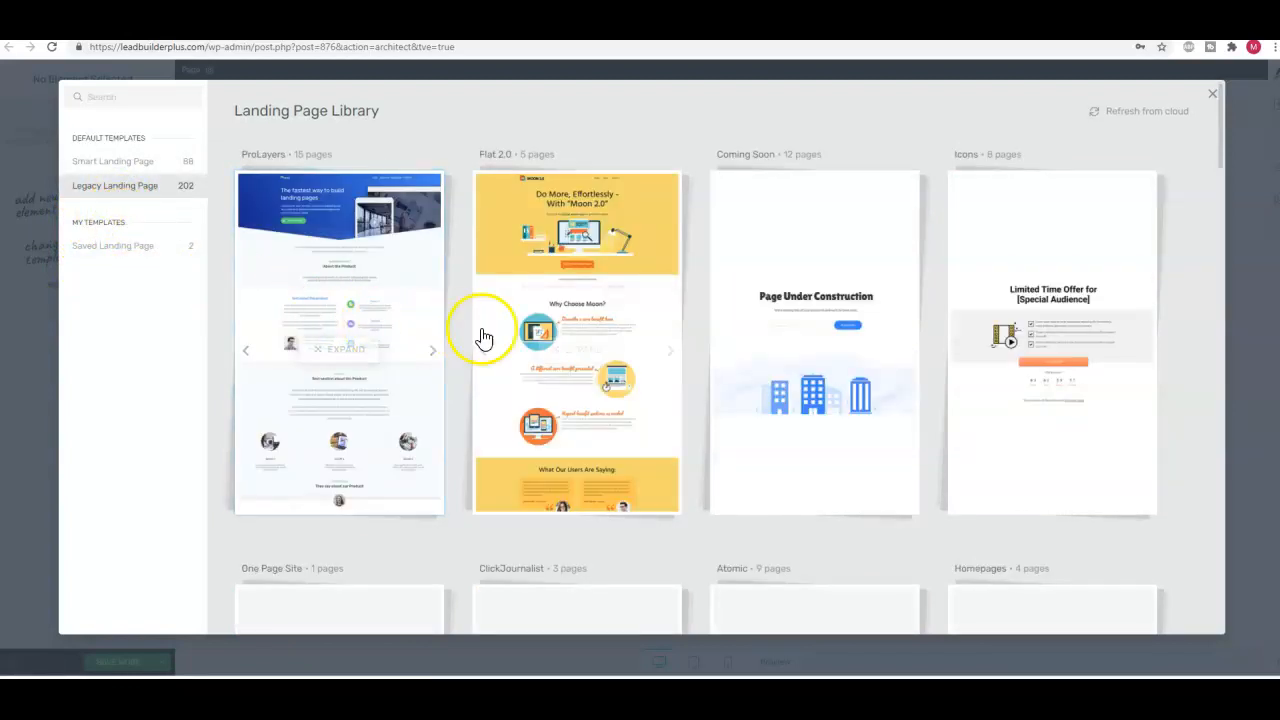
scroll(480, 334, "down", 8)
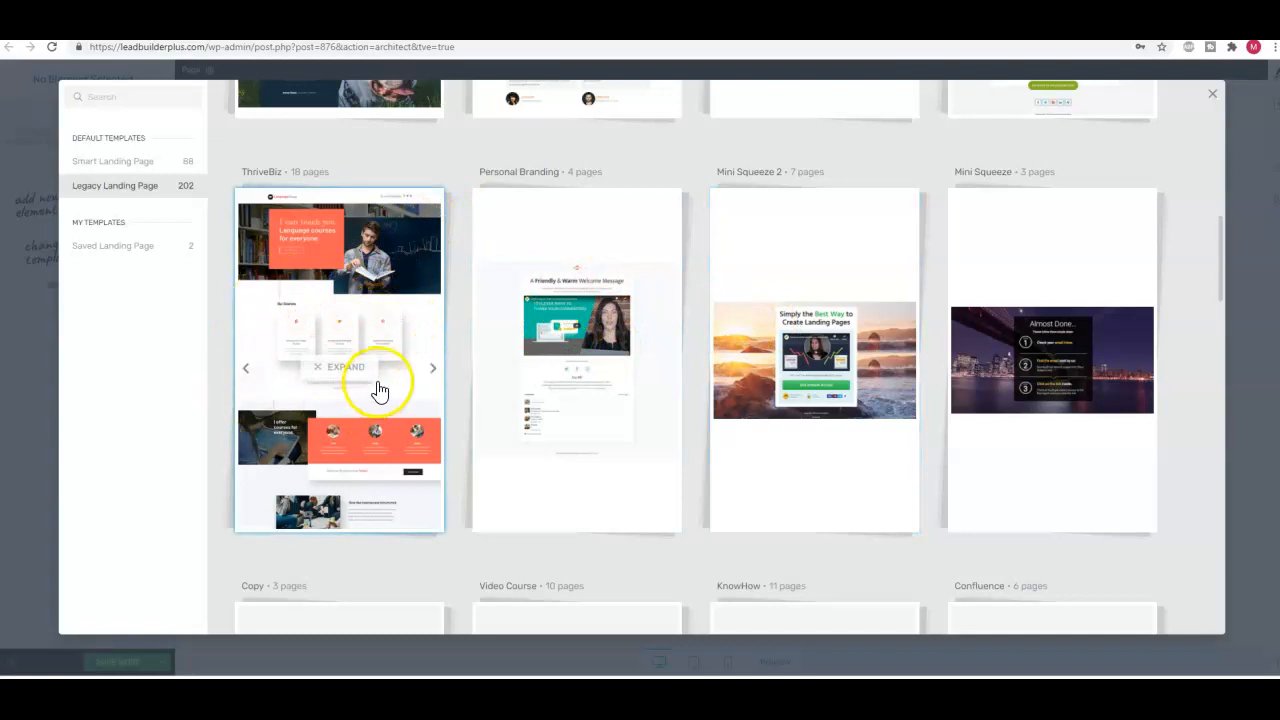
scroll(375, 395, "down", 3)
scroll(380, 398, "down", 5)
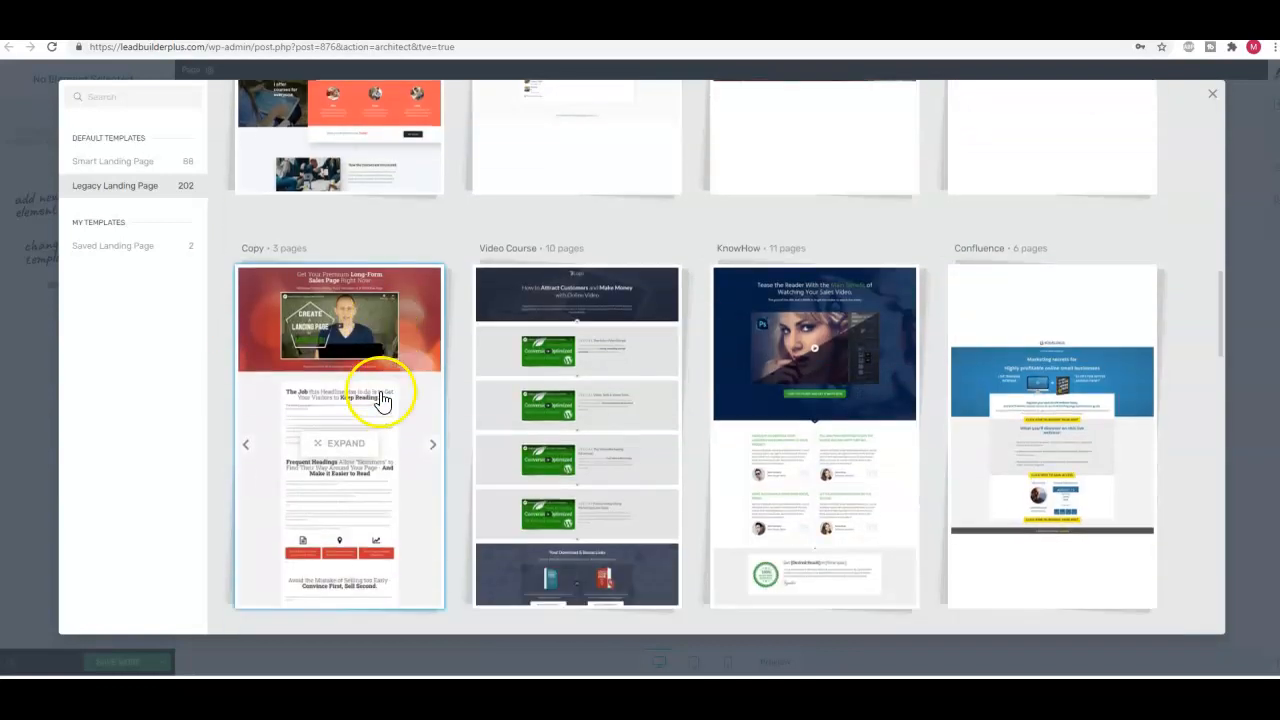
scroll(405, 392, "down", 10)
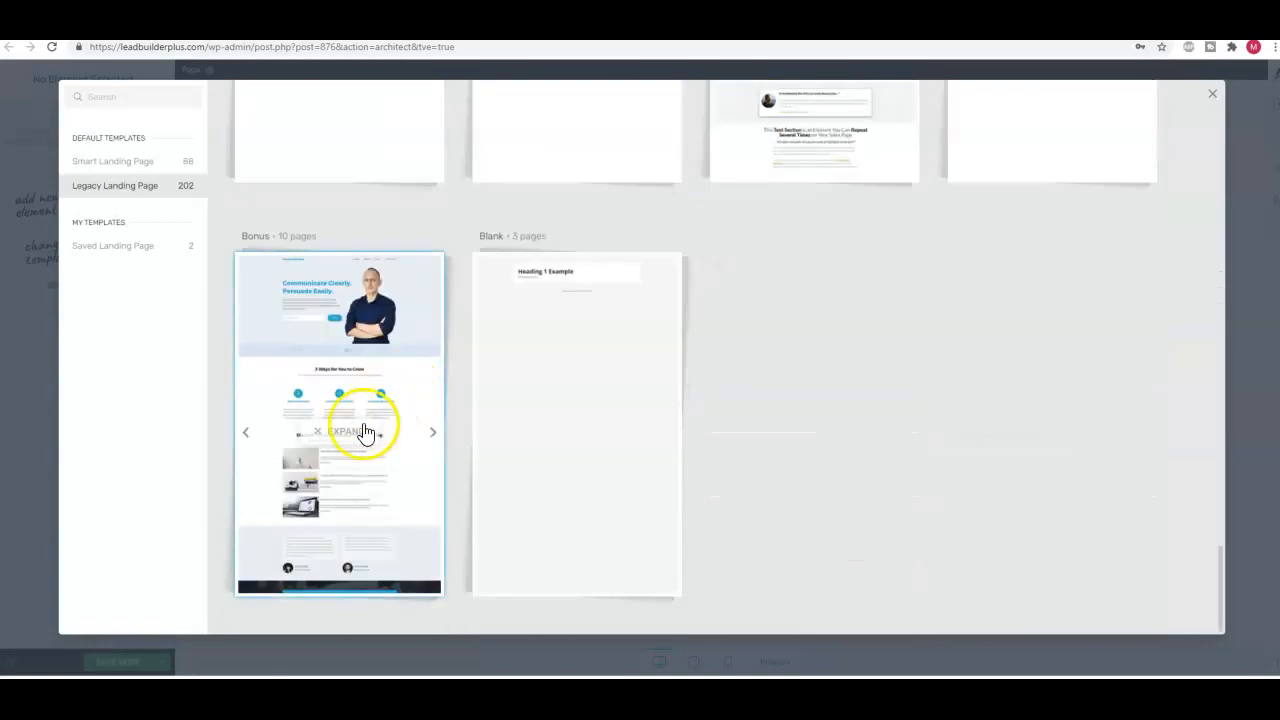
left_click(514, 438)
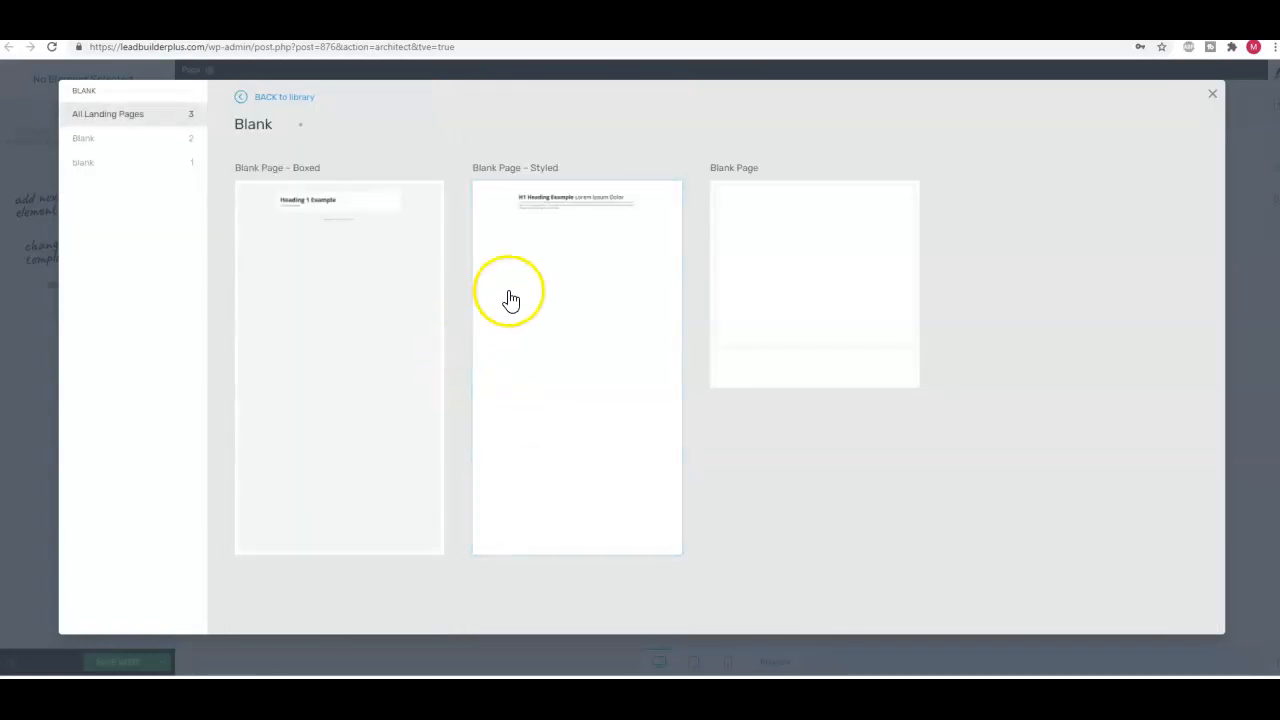
left_click(568, 340)
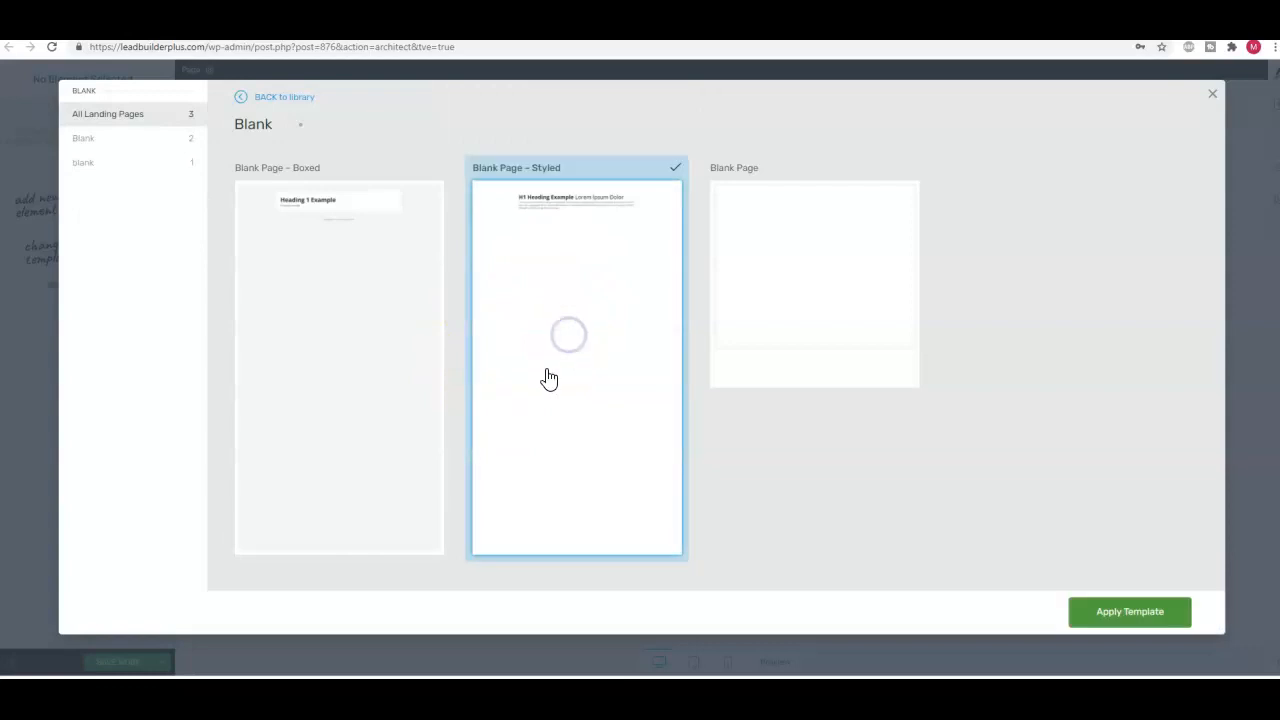
left_click(1174, 617)
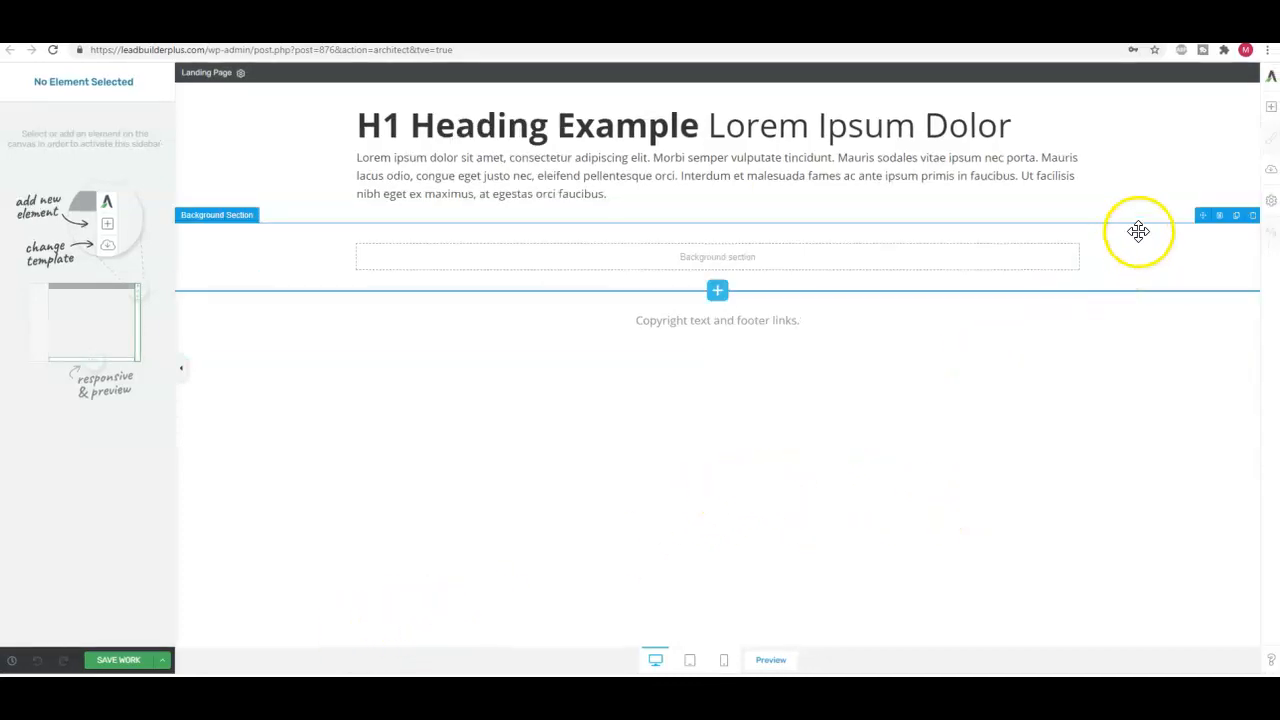
Search the elements for "LEAD" and place a Lead Generation element between the empty background section and the footer text
left_click(1271, 107)
left_click(1271, 107)
left_click(1271, 107)
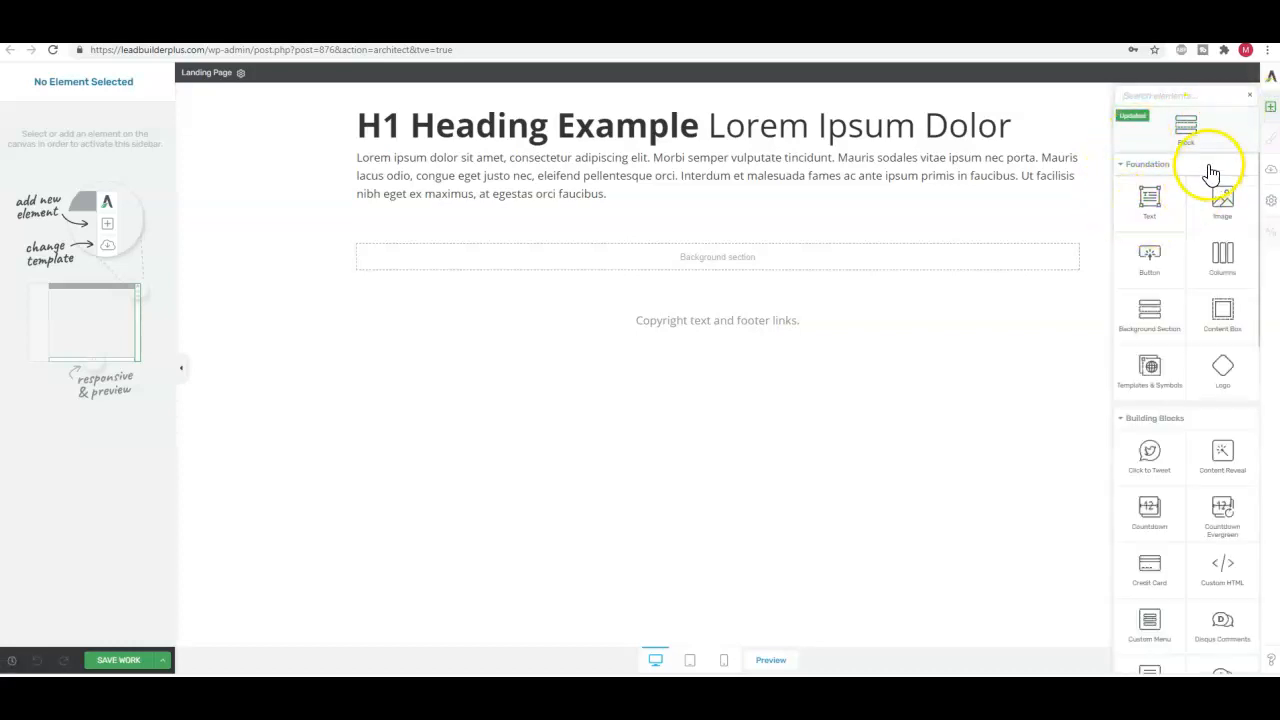
left_click(1163, 97)
type("LEAD")
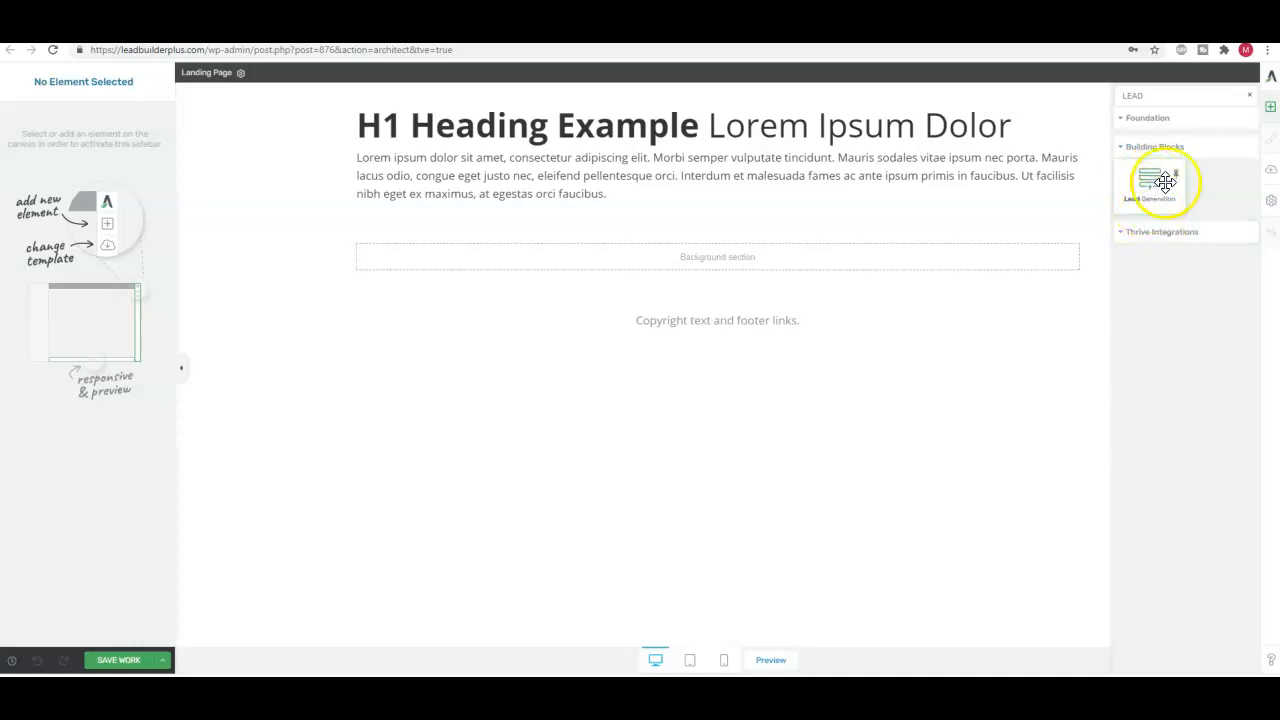
left_click_drag(1153, 178, 713, 325)
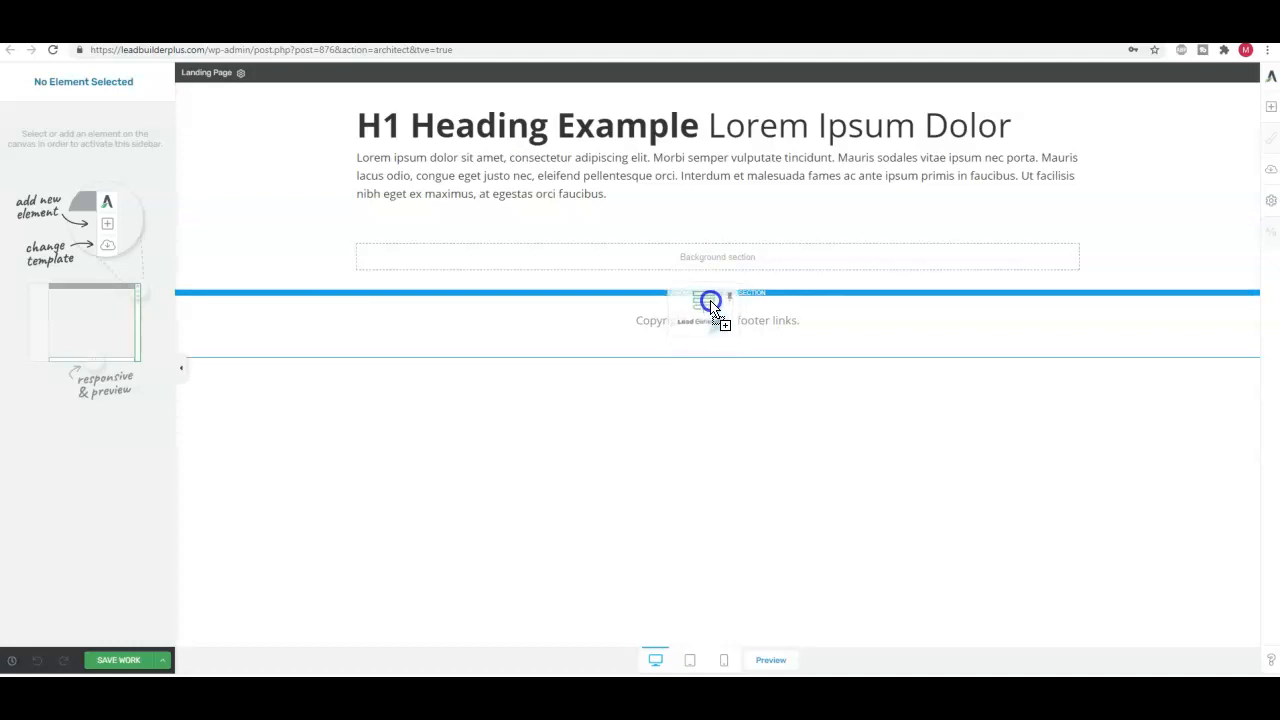
left_click_drag(712, 298, 709, 291)
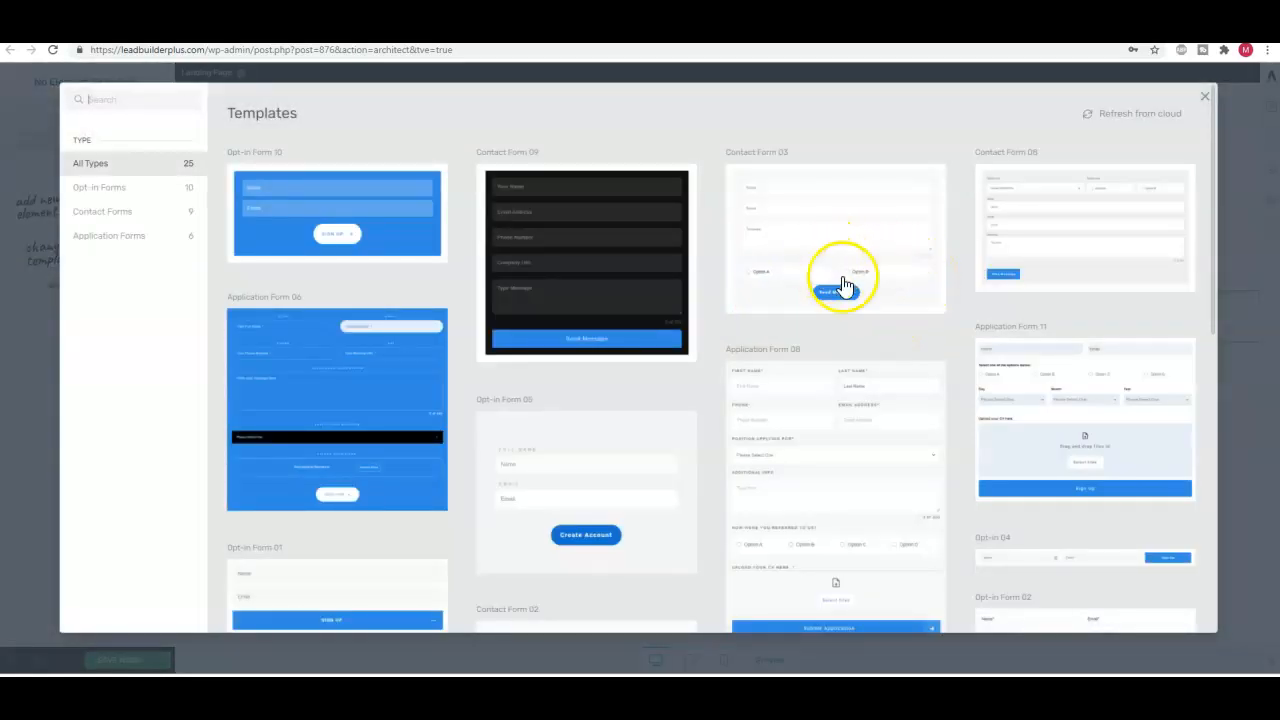
Browse the form templates and choose the Default template for the lead generation form
scroll(519, 376, "down", 4)
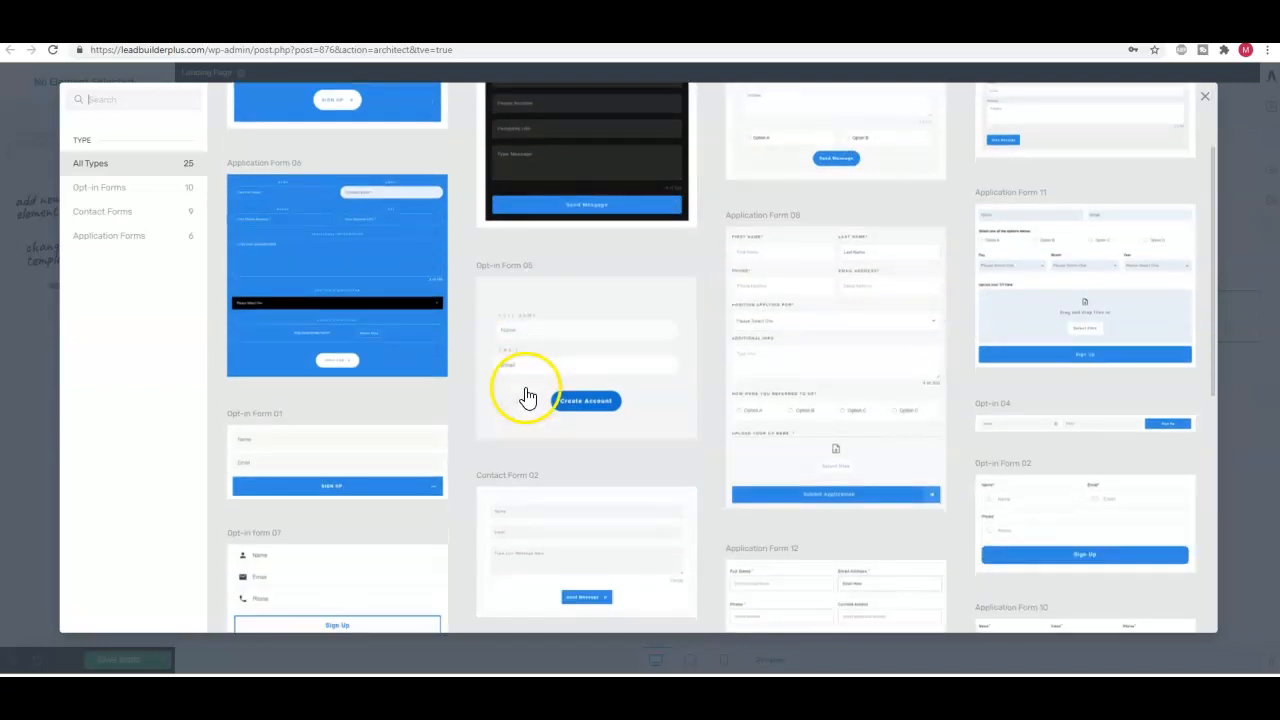
scroll(528, 393, "down", 2)
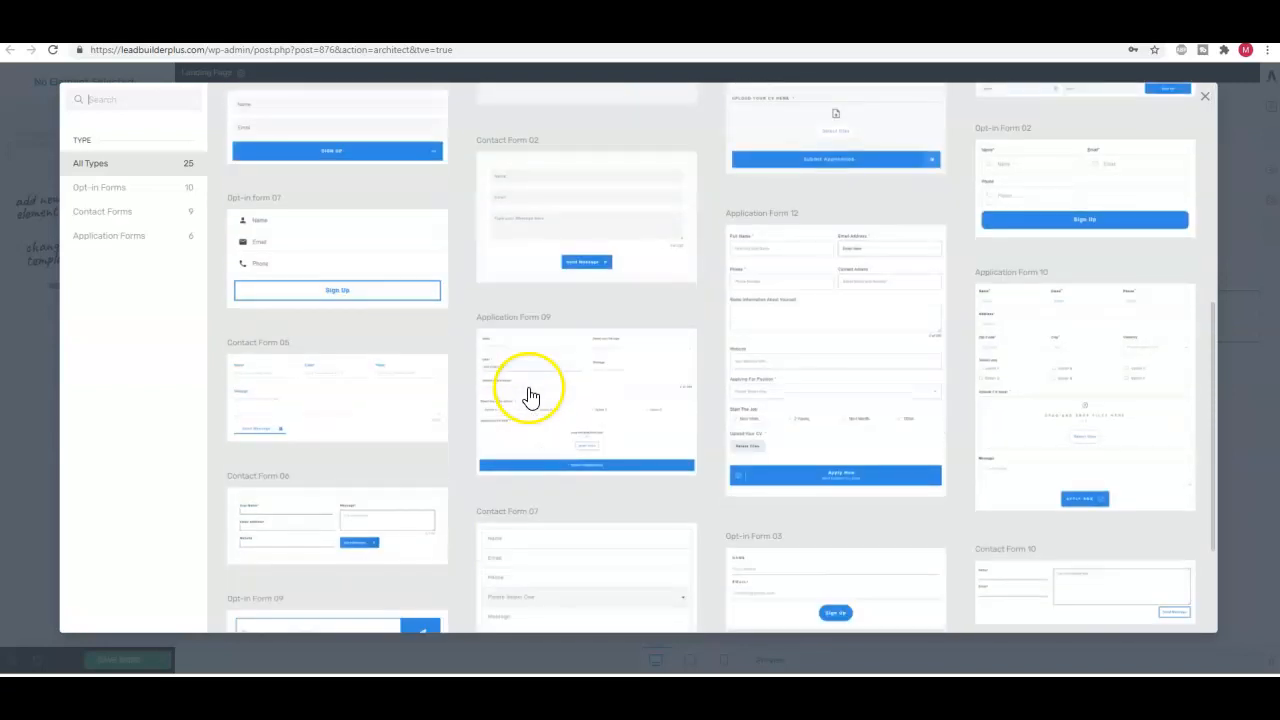
scroll(697, 390, "down", 2)
scroll(700, 390, "up", 10)
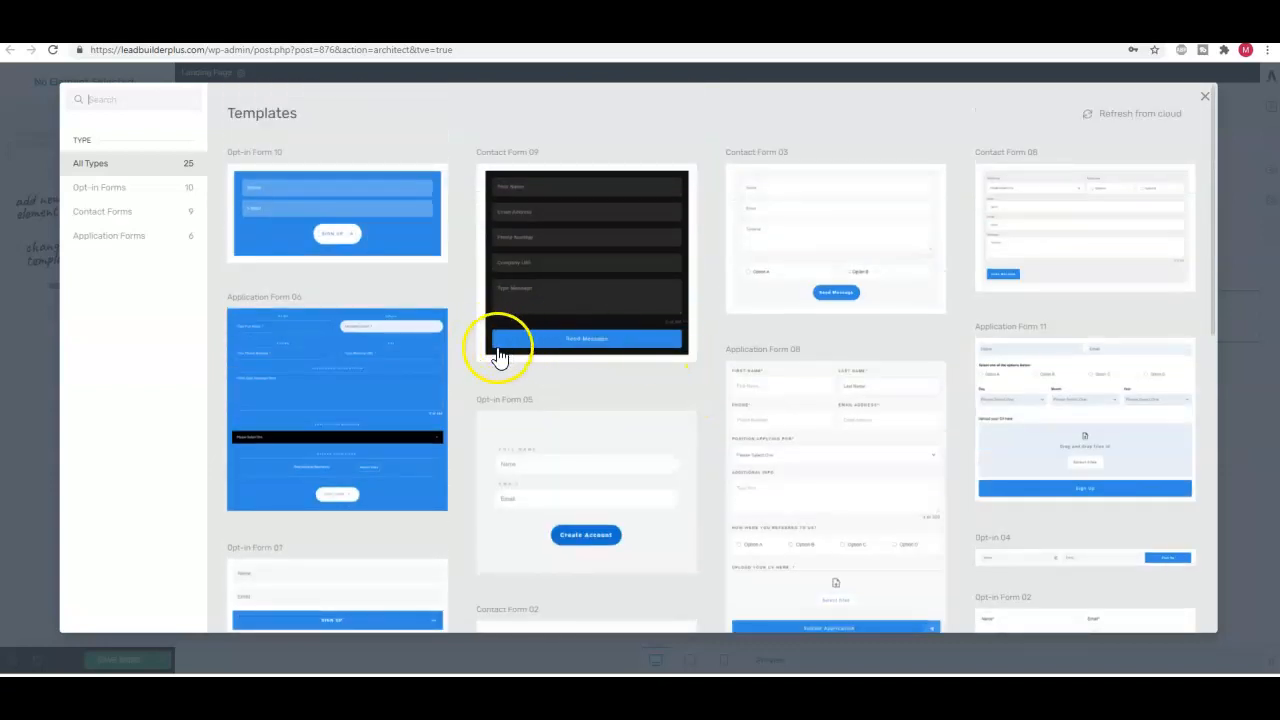
scroll(500, 360, "down", 10)
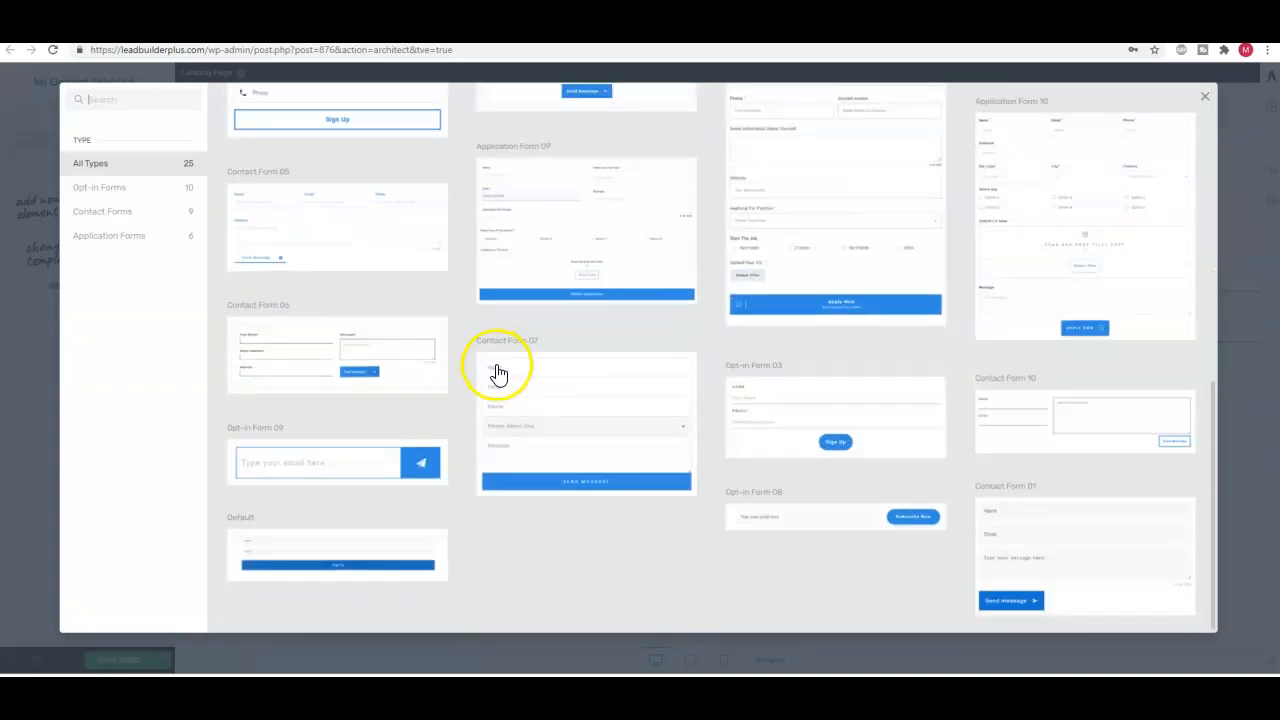
left_click(348, 555)
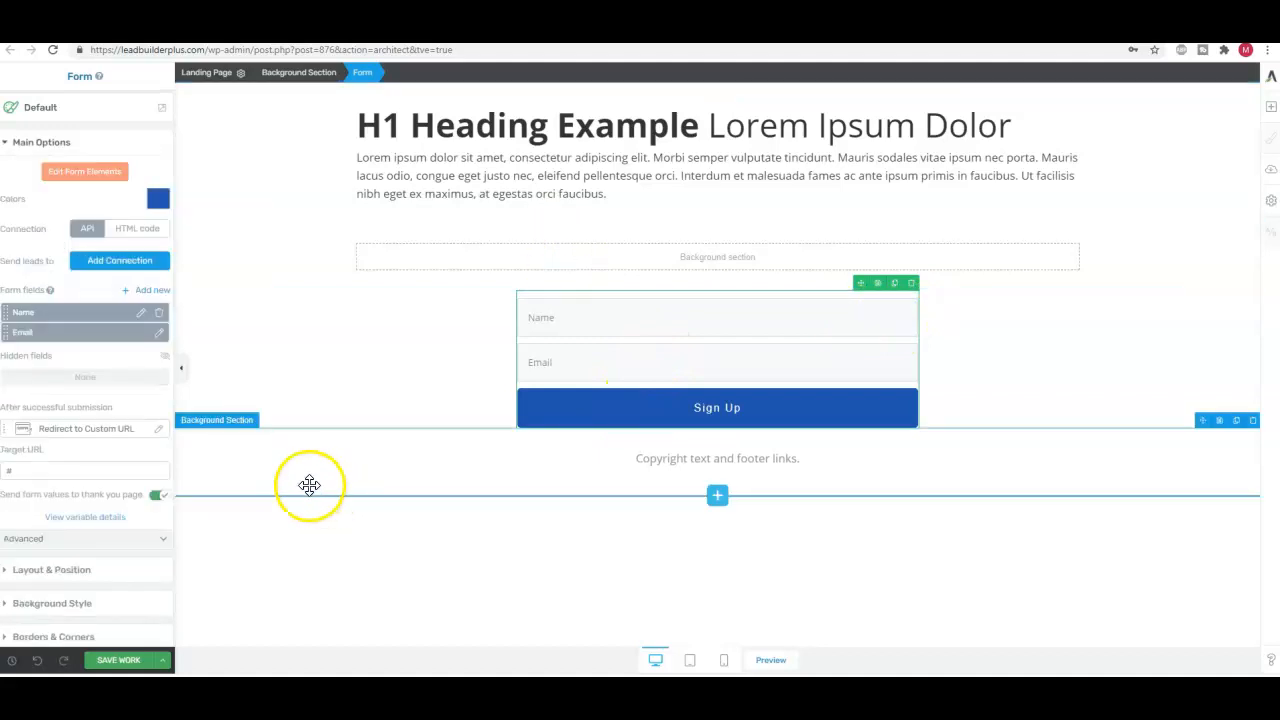
Increase the sign-up form's top margin to 211 px in its layout and position settings
left_click(55, 570)
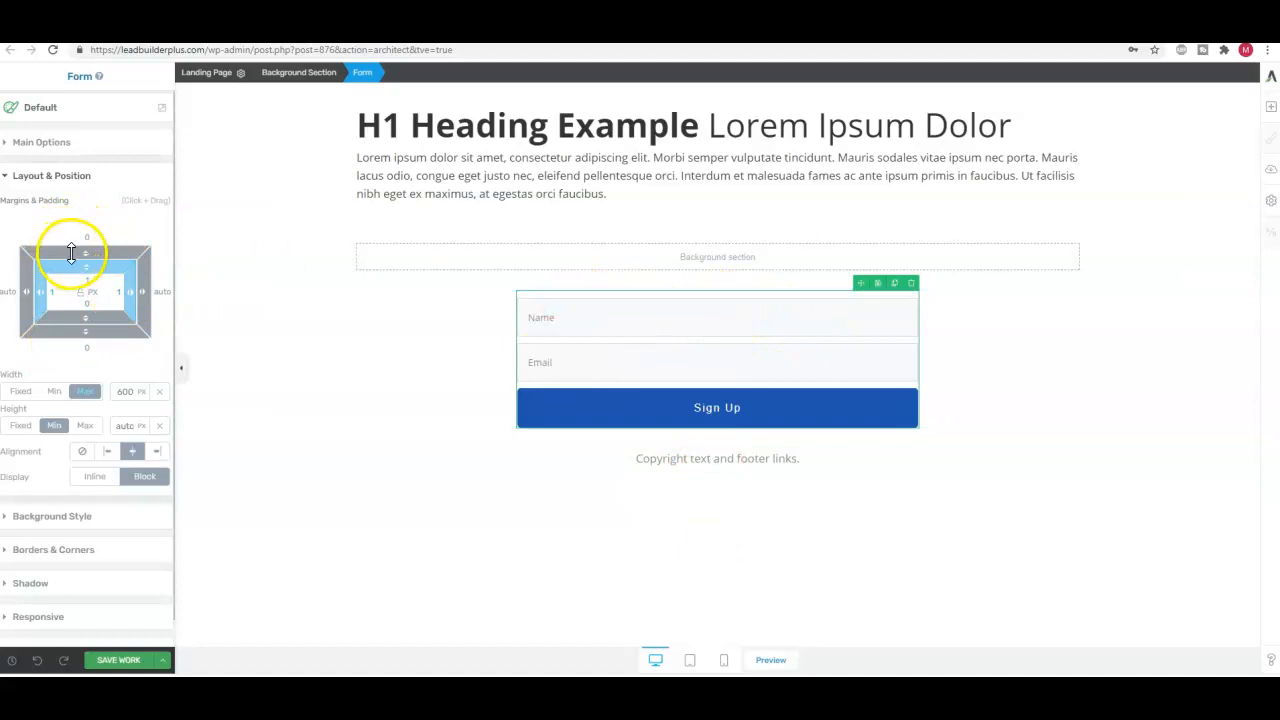
left_click_drag(87, 251, 98, 200)
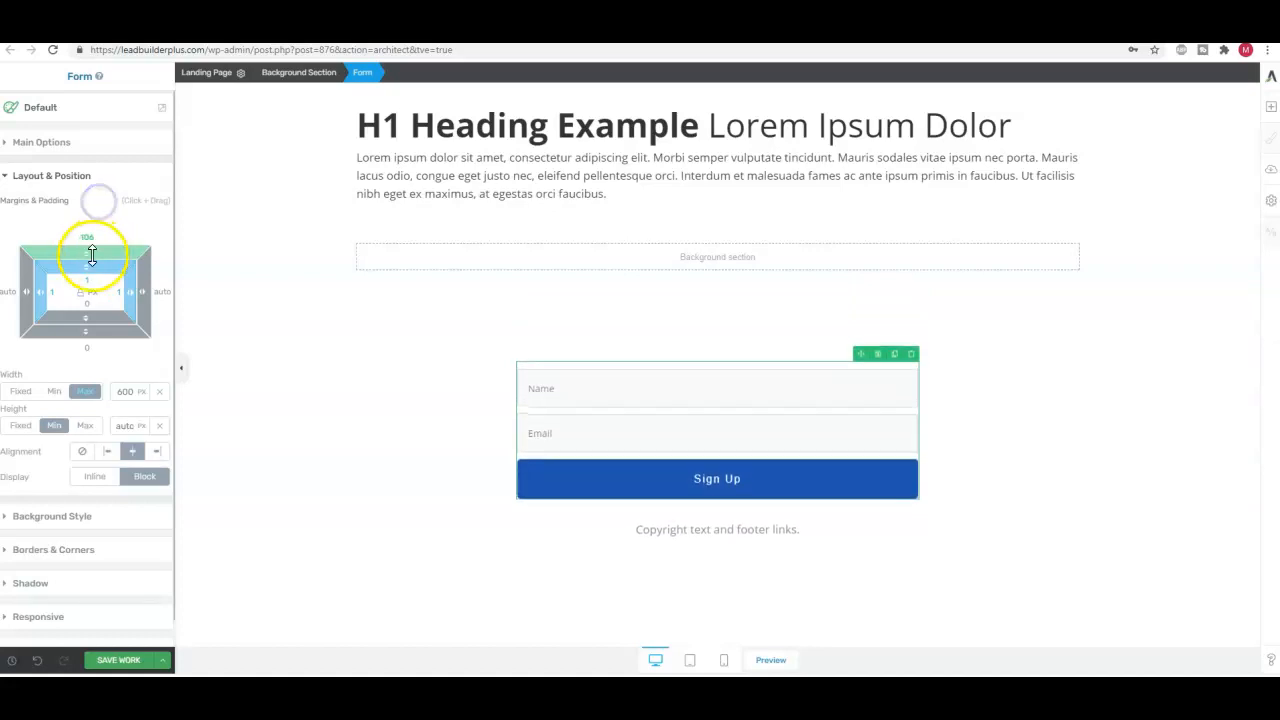
left_click_drag(88, 252, 101, 201)
left_click(97, 262)
left_click_drag(89, 250, 98, 204)
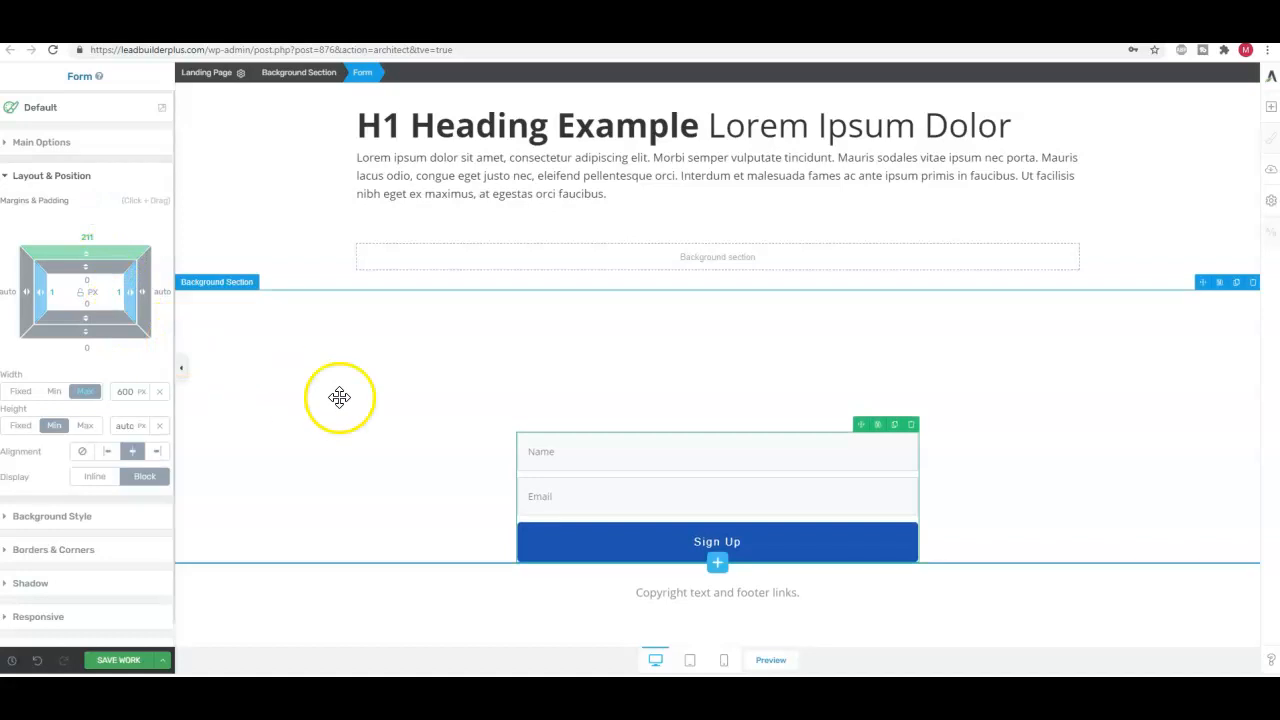
left_click(727, 312)
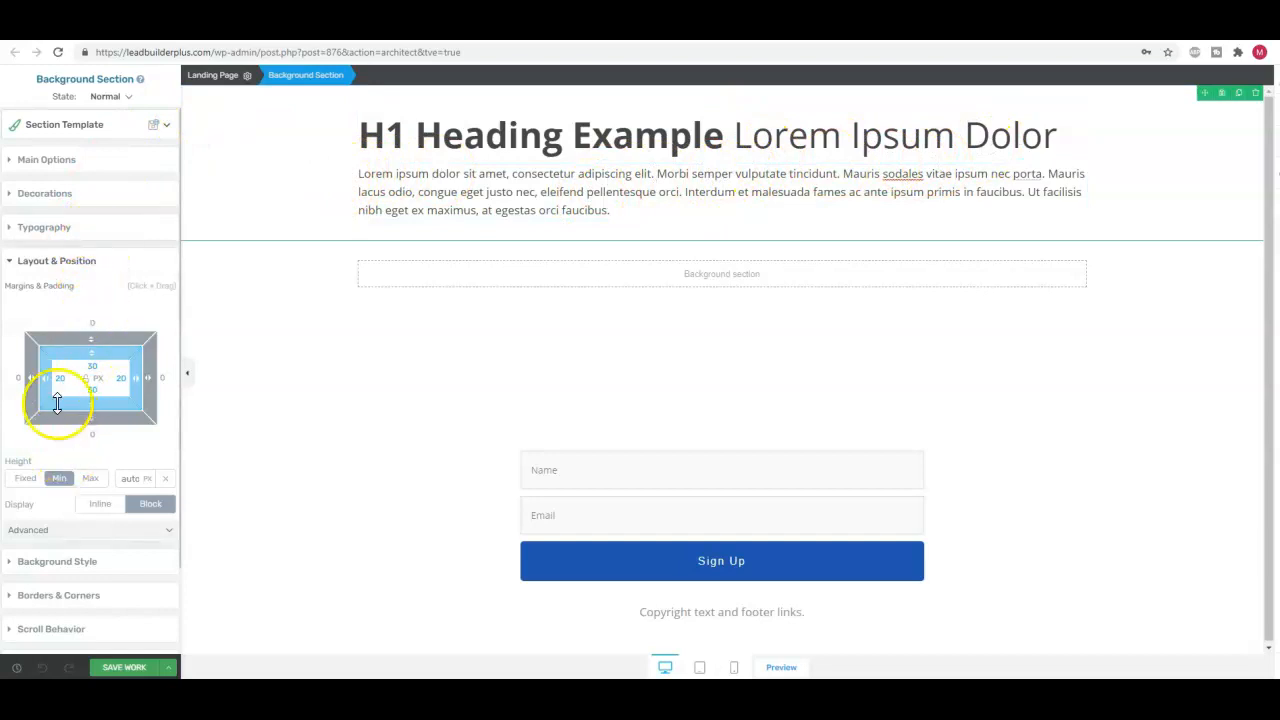
left_click(21, 162)
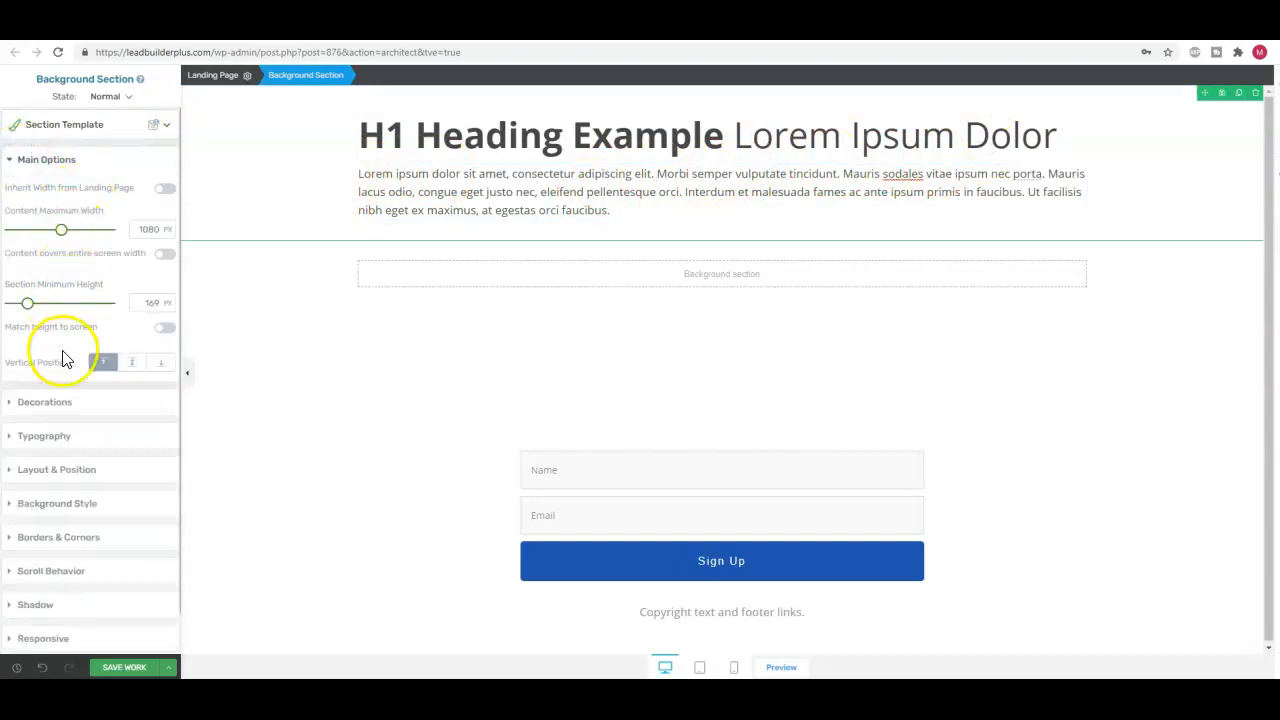
left_click(42, 440)
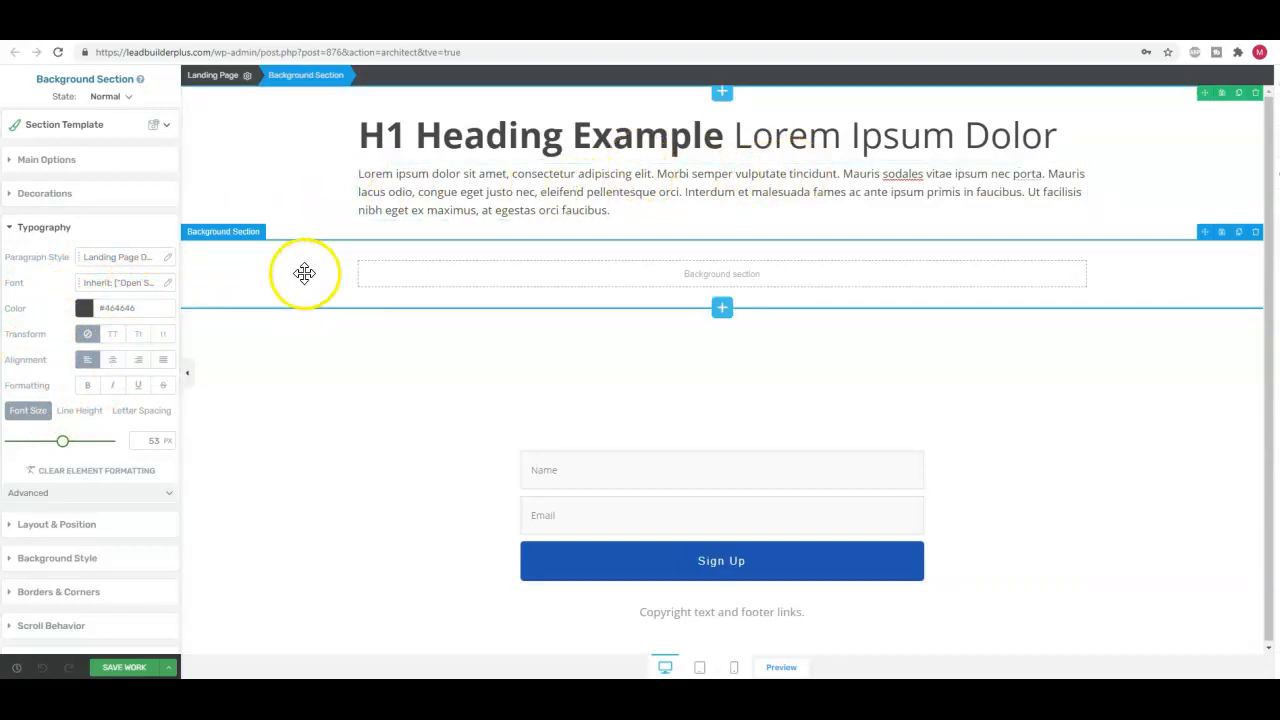
Replace the H1 heading with the copied text "Get Unstuck With This FREE 12 Step Action Plan For Affiliate Marketing: 2 Clicks Away!"
left_click(748, 148)
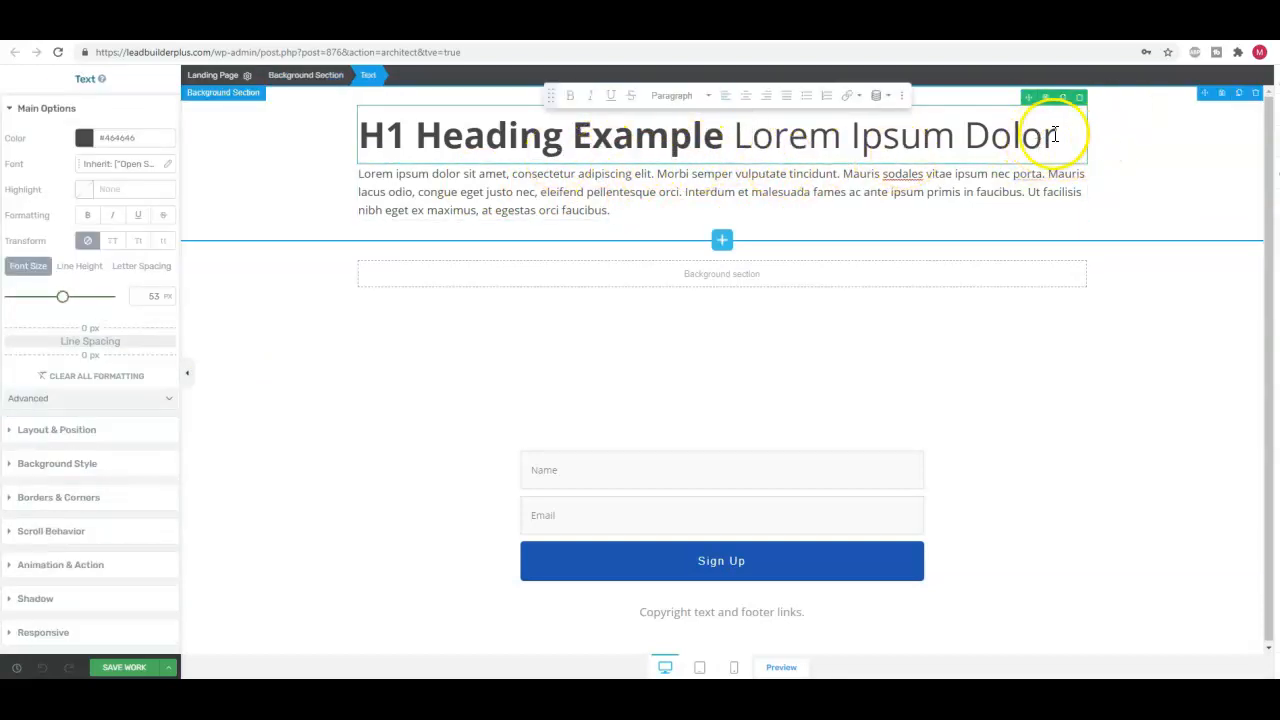
left_click_drag(1060, 135, 331, 171)
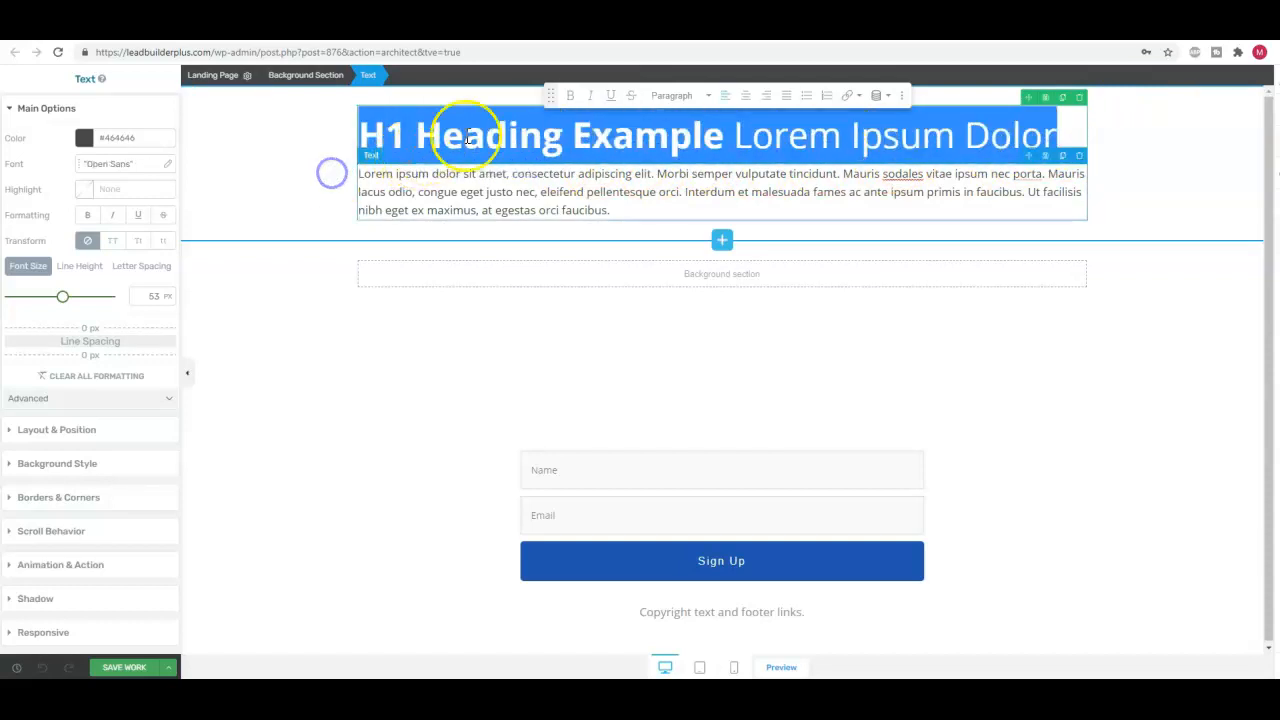
right_click(541, 119)
left_click(570, 182)
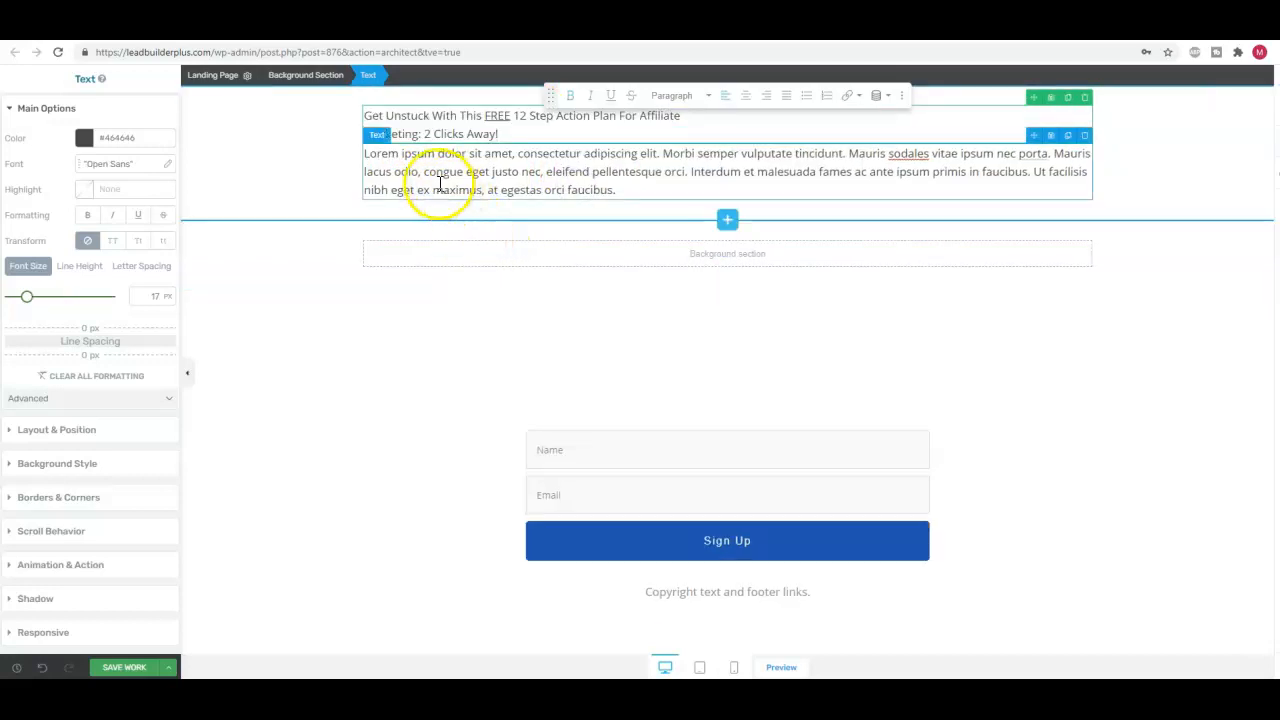
Replace the lorem ipsum paragraph with the copied "Proven to eliminate information overload. Proven to give a crystal clear roadmap for beginner marketers." and delete the empty background section
triple_click(697, 185)
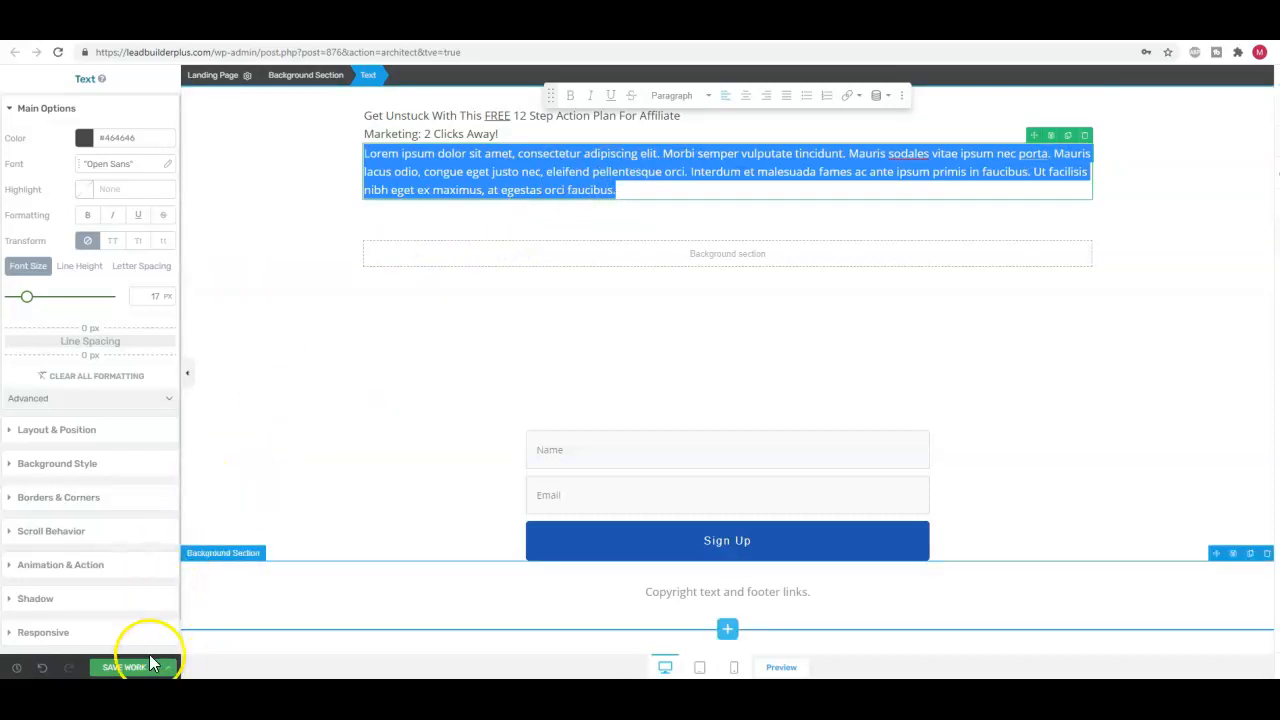
left_click(730, 168)
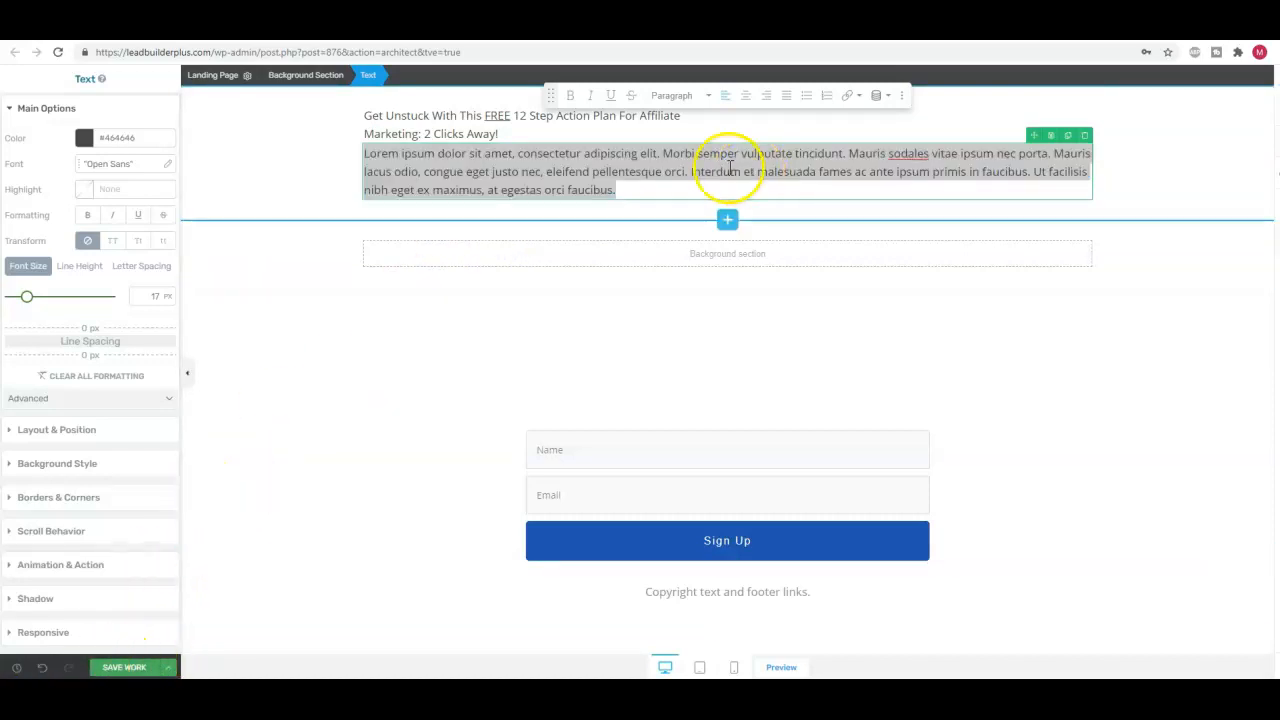
right_click(614, 166)
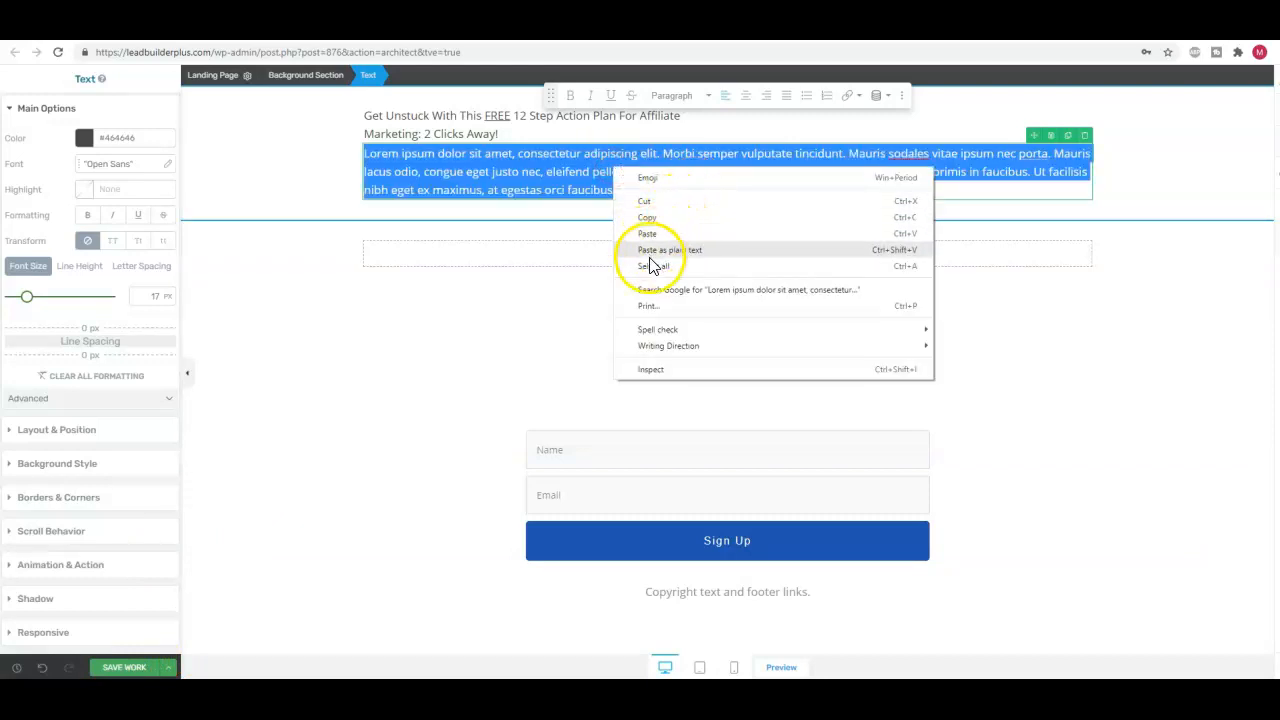
left_click(648, 234)
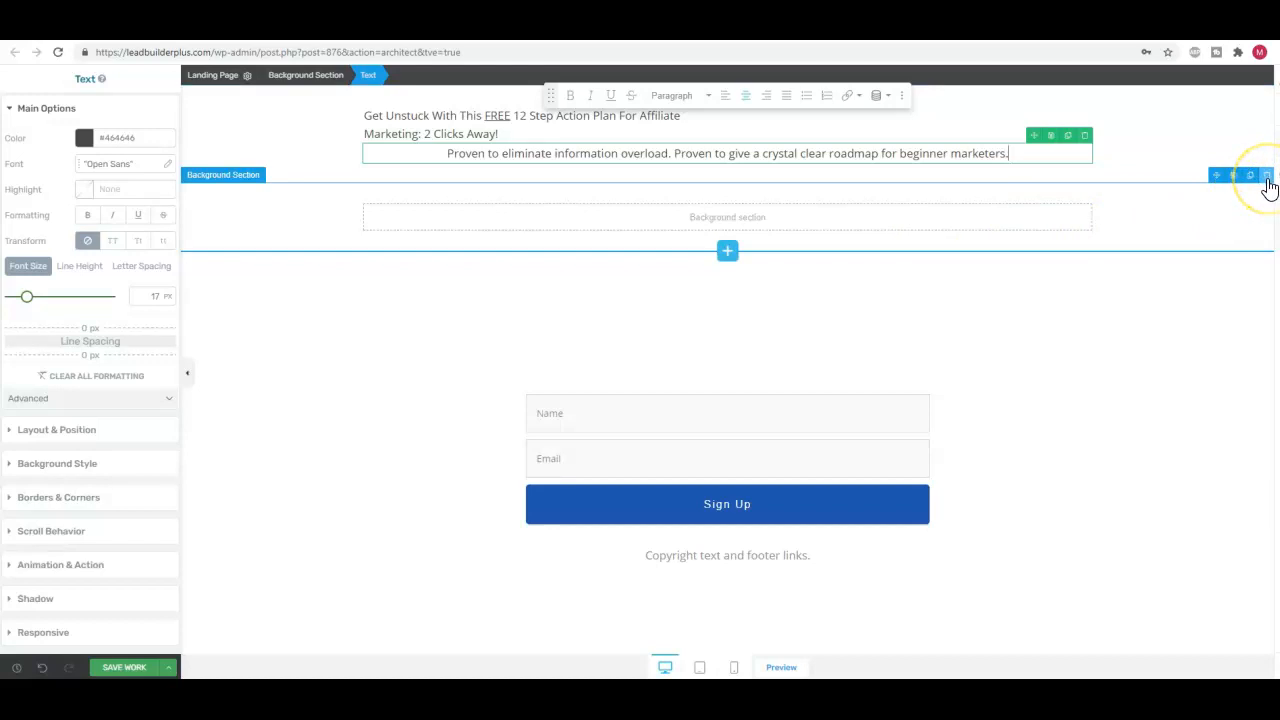
left_click(1266, 178)
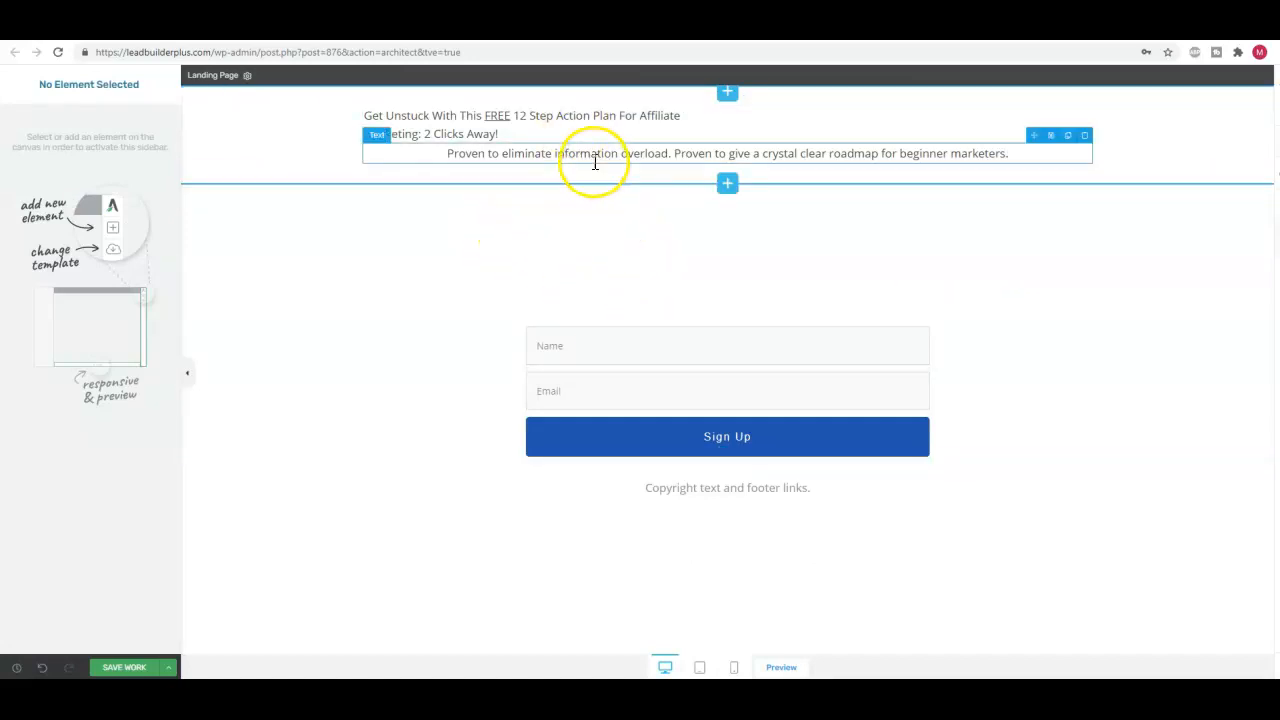
Increase the top margin of the "Proven to eliminate information overload" paragraph to 149 px
left_click(678, 153)
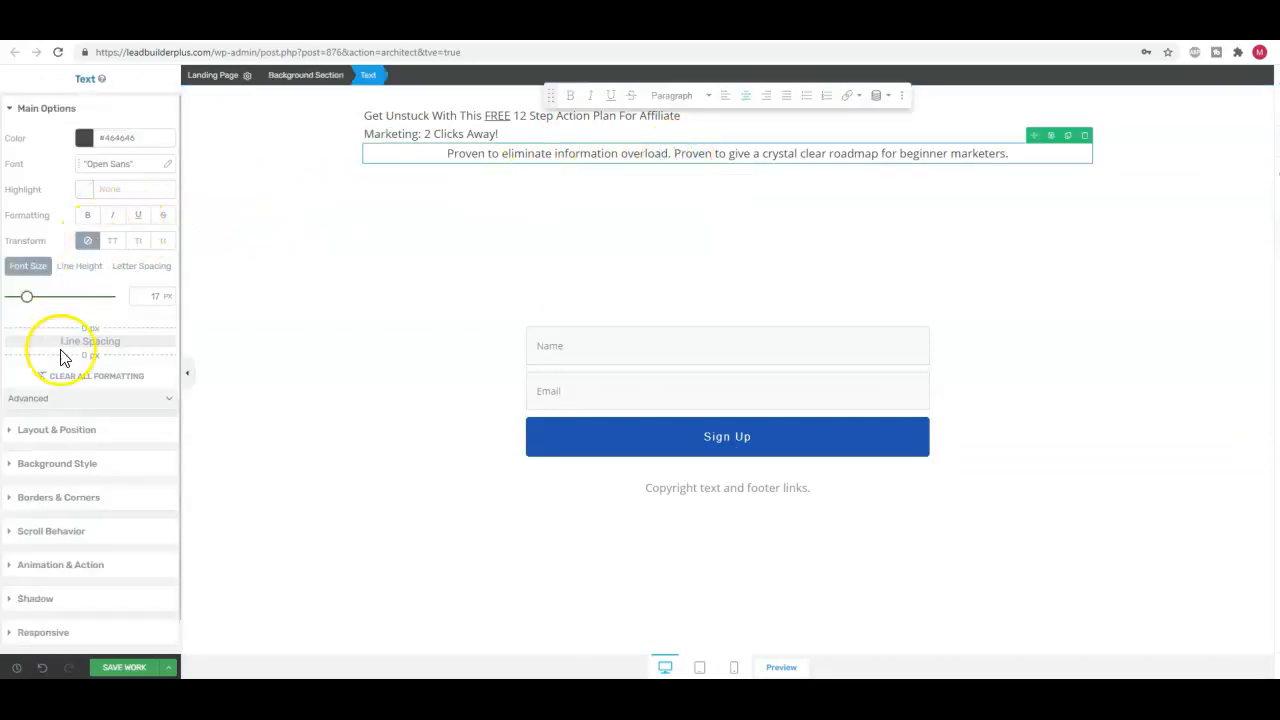
left_click(85, 432)
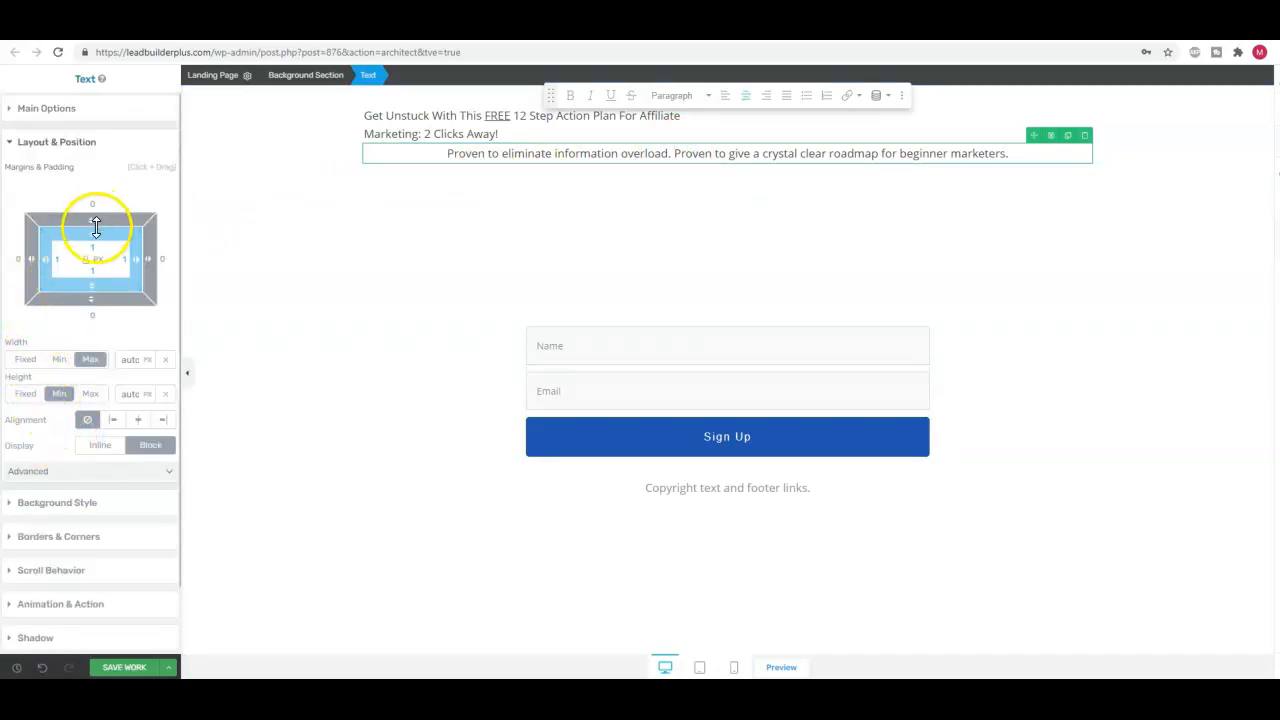
left_click_drag(91, 233, 102, 155)
left_click_drag(91, 218, 109, 168)
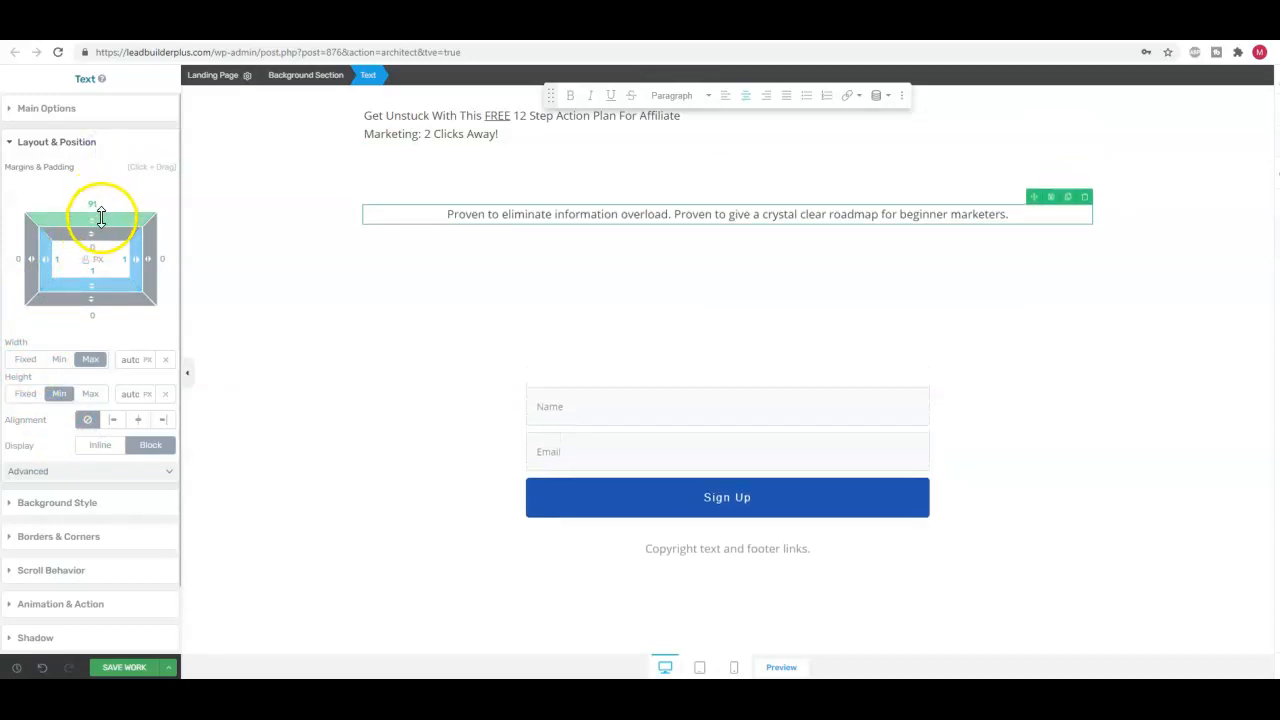
left_click_drag(92, 220, 107, 170)
left_click_drag(93, 219, 97, 199)
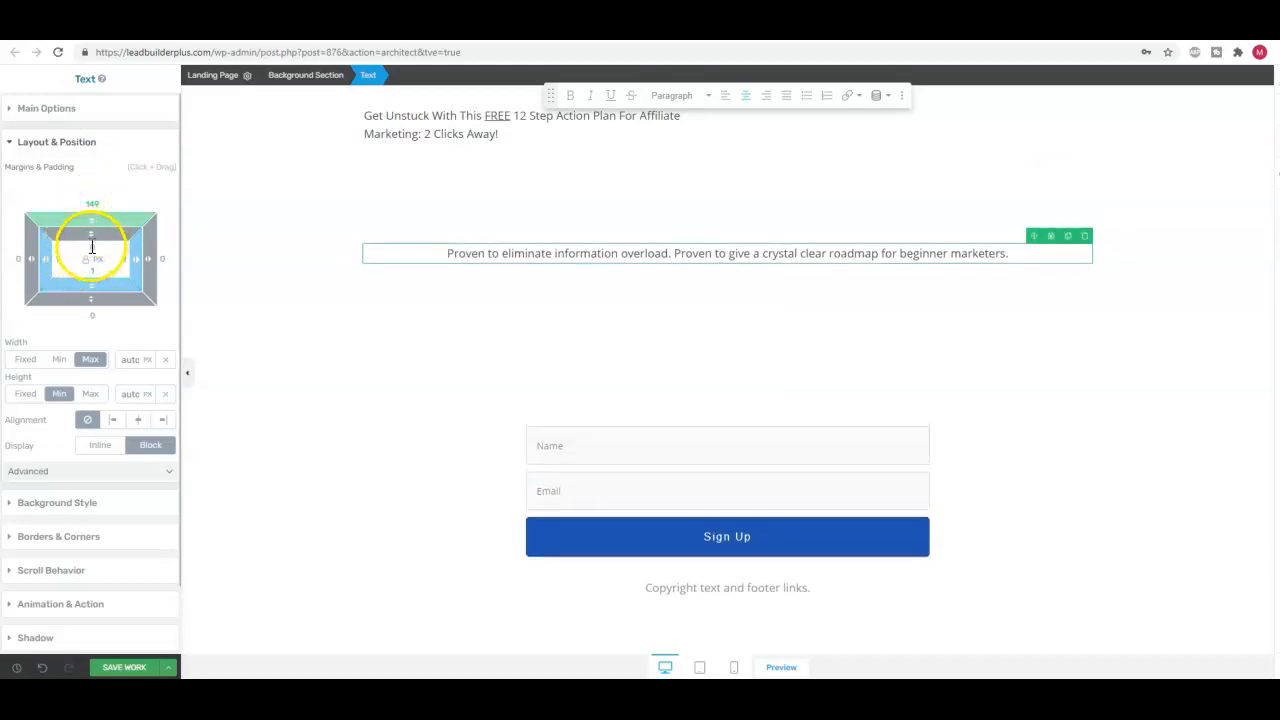
Increase the top margin of the "Get Unstuck" headline to 62 px
left_click(520, 131)
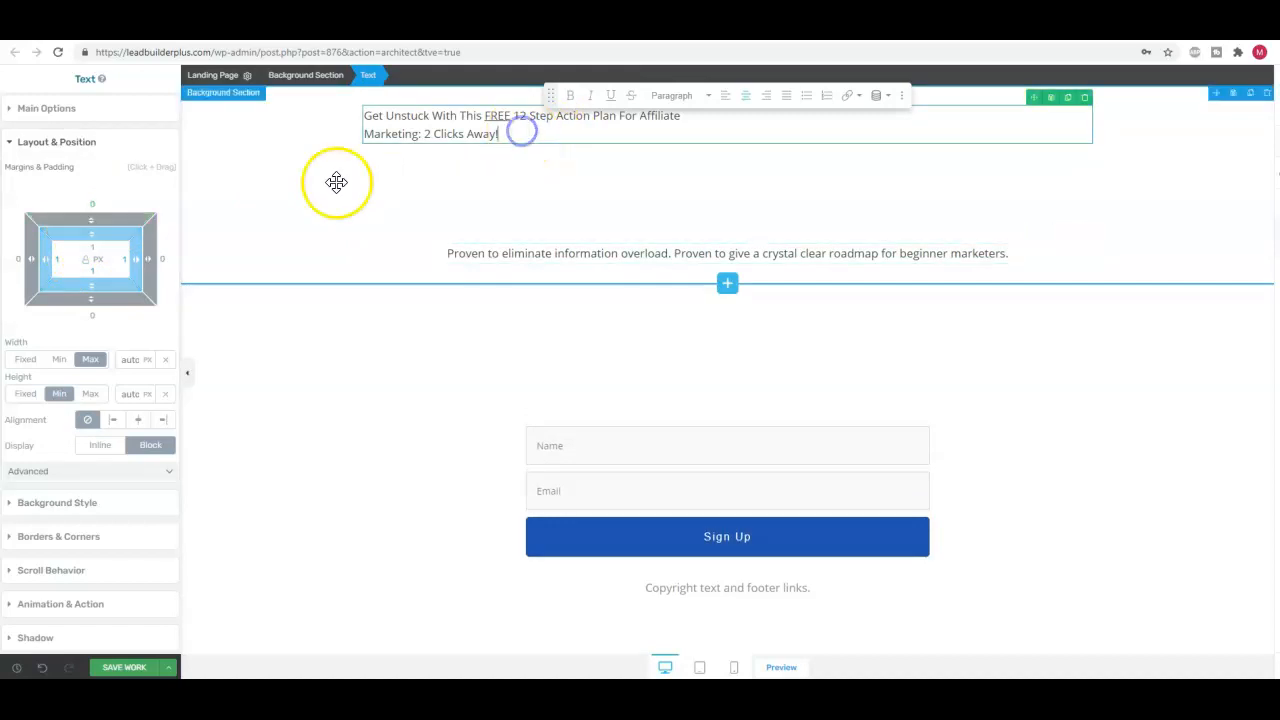
left_click(94, 222)
left_click_drag(94, 222, 109, 155)
mouse_move(90, 222)
left_mouse_down()
mouse_move(99, 182)
mouse_move(99, 202)
left_mouse_up()
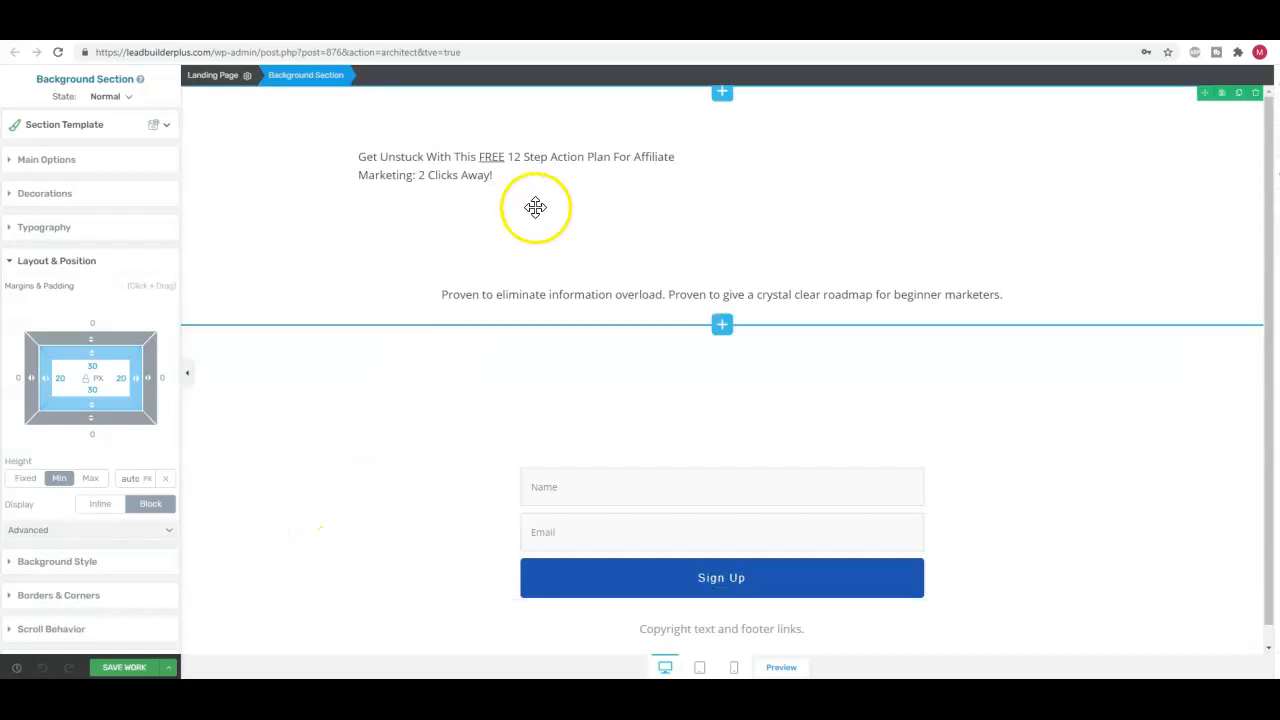
Enlarge the whole headline text to a font size of 37 px
left_click(459, 160)
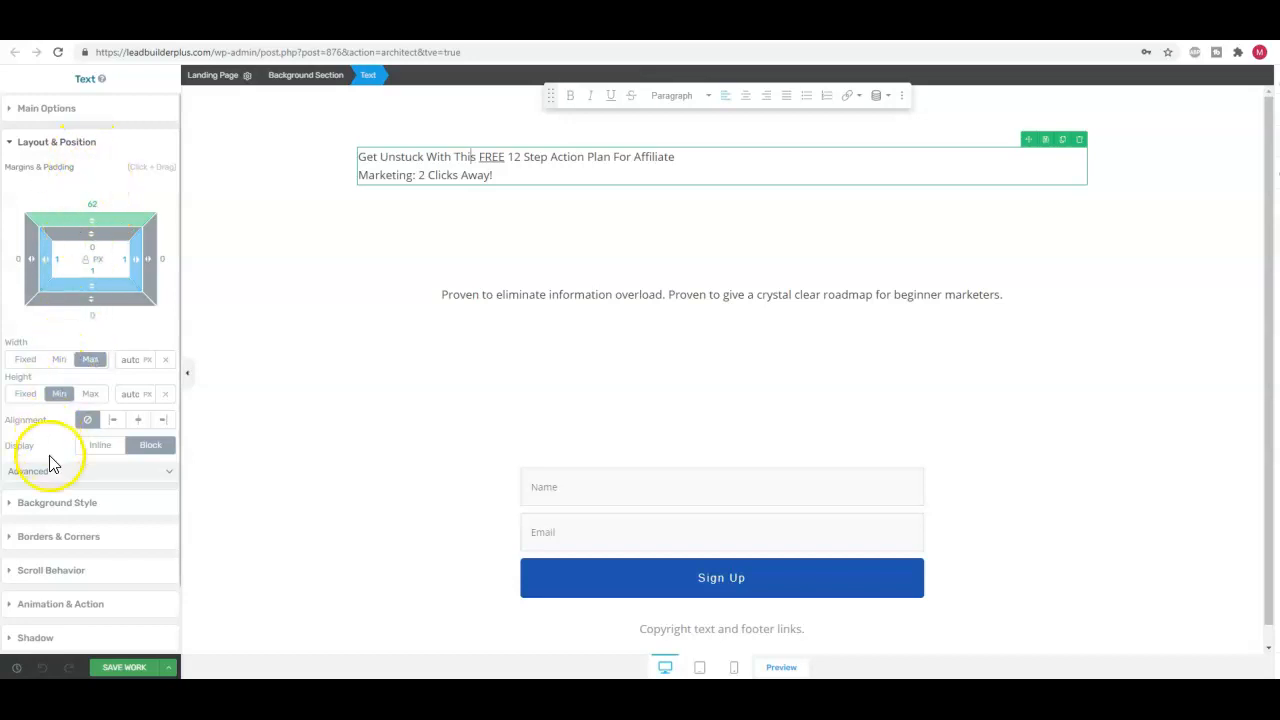
left_click(24, 115)
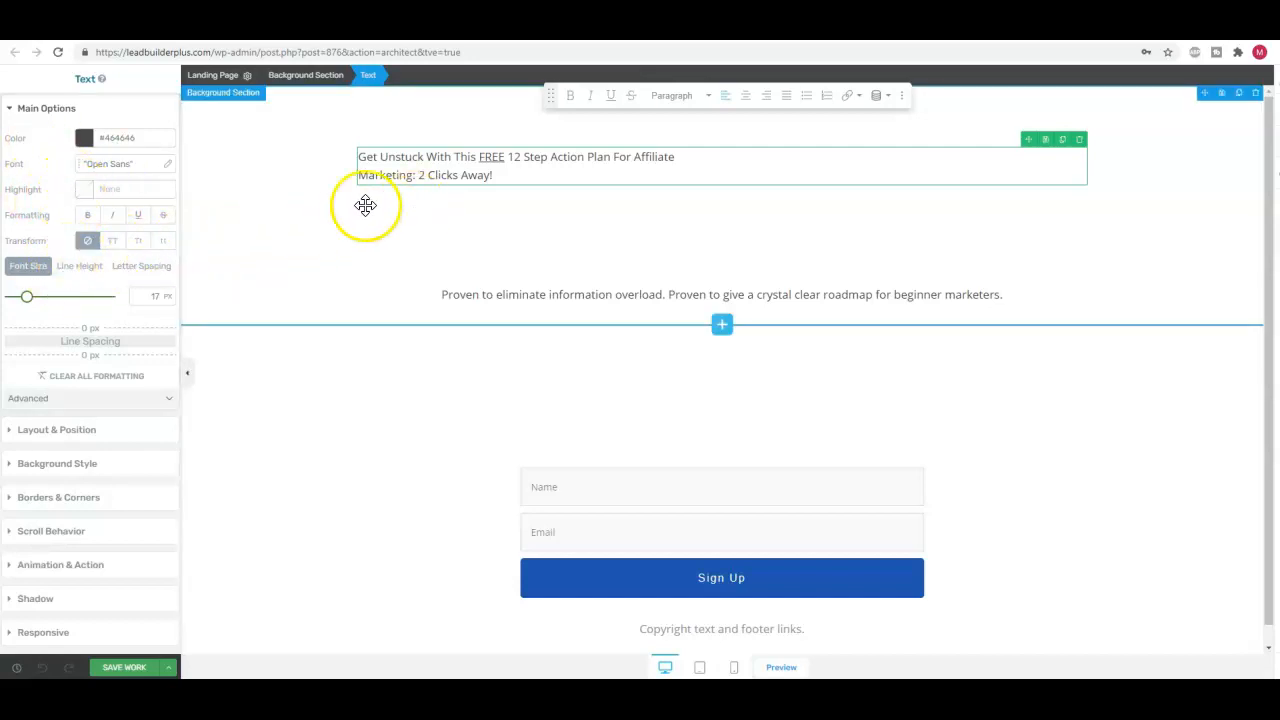
left_click_drag(680, 157, 486, 177)
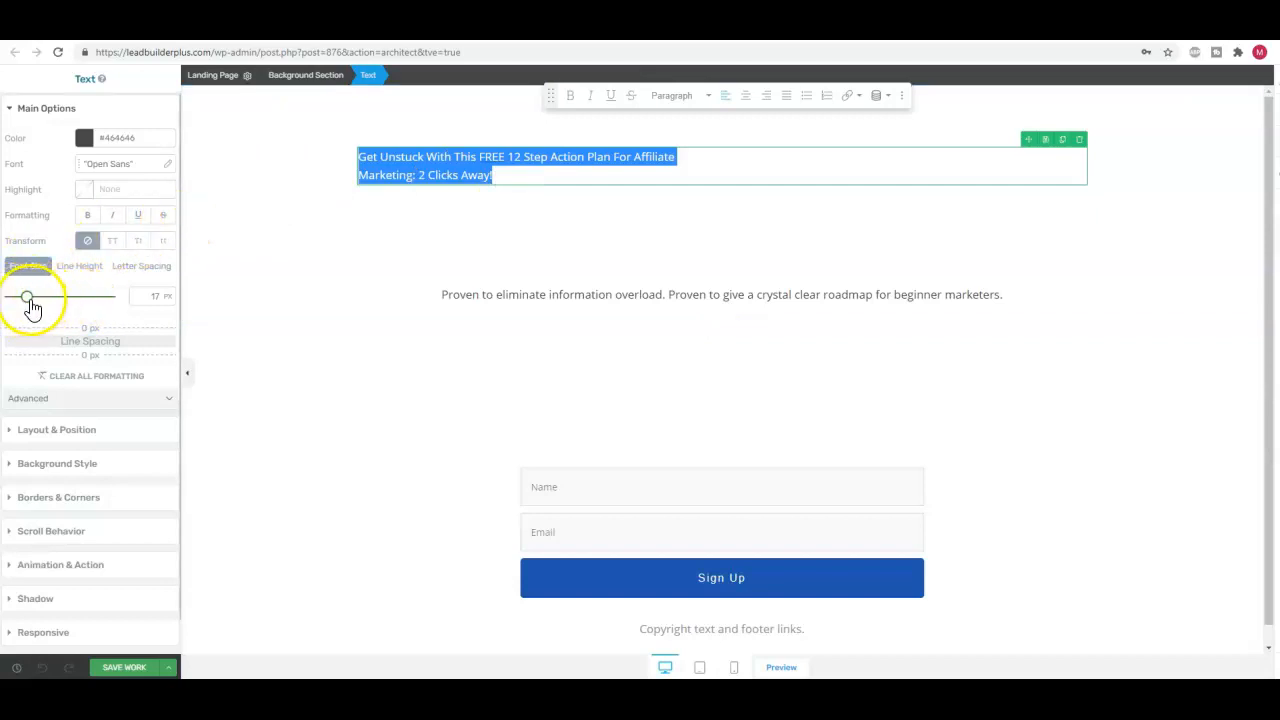
mouse_move(28, 305)
left_mouse_down()
mouse_move(63, 297)
mouse_move(48, 298)
left_mouse_up()
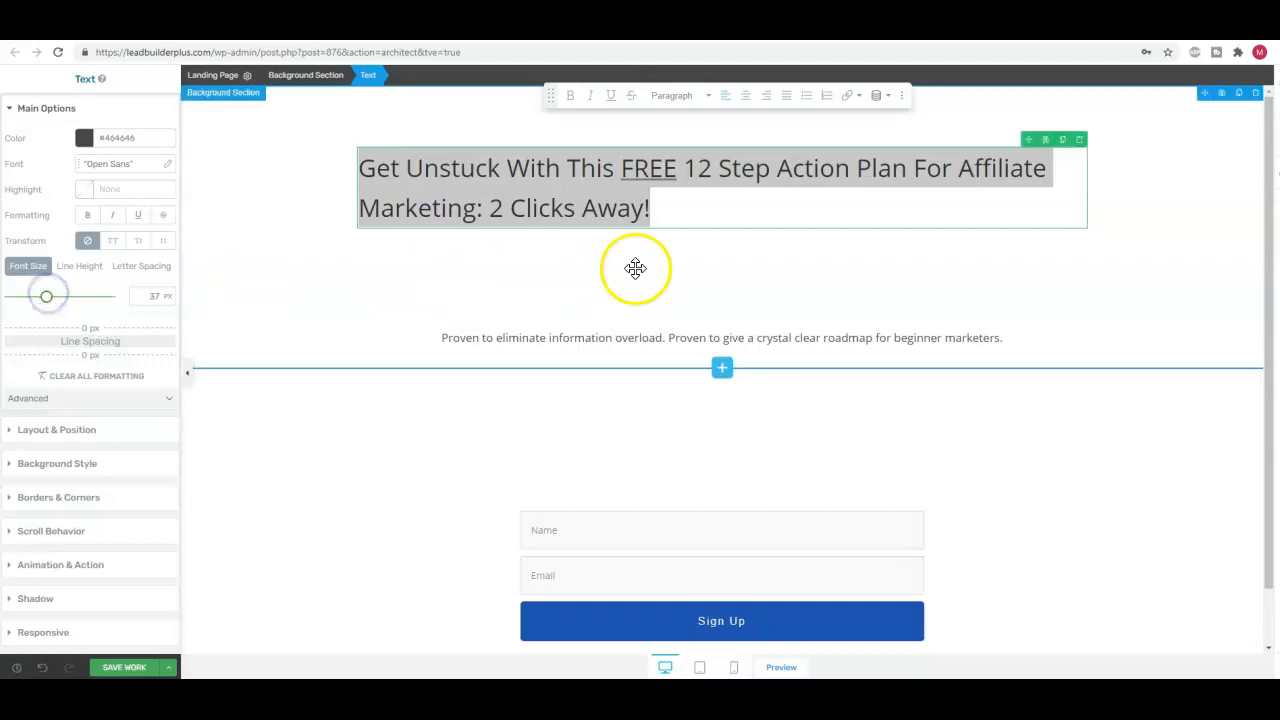
Break the headline before "Affiliate", join "Affiliate Marketing: 2 Clicks Away!" into one line, and centre that line
left_click(970, 172)
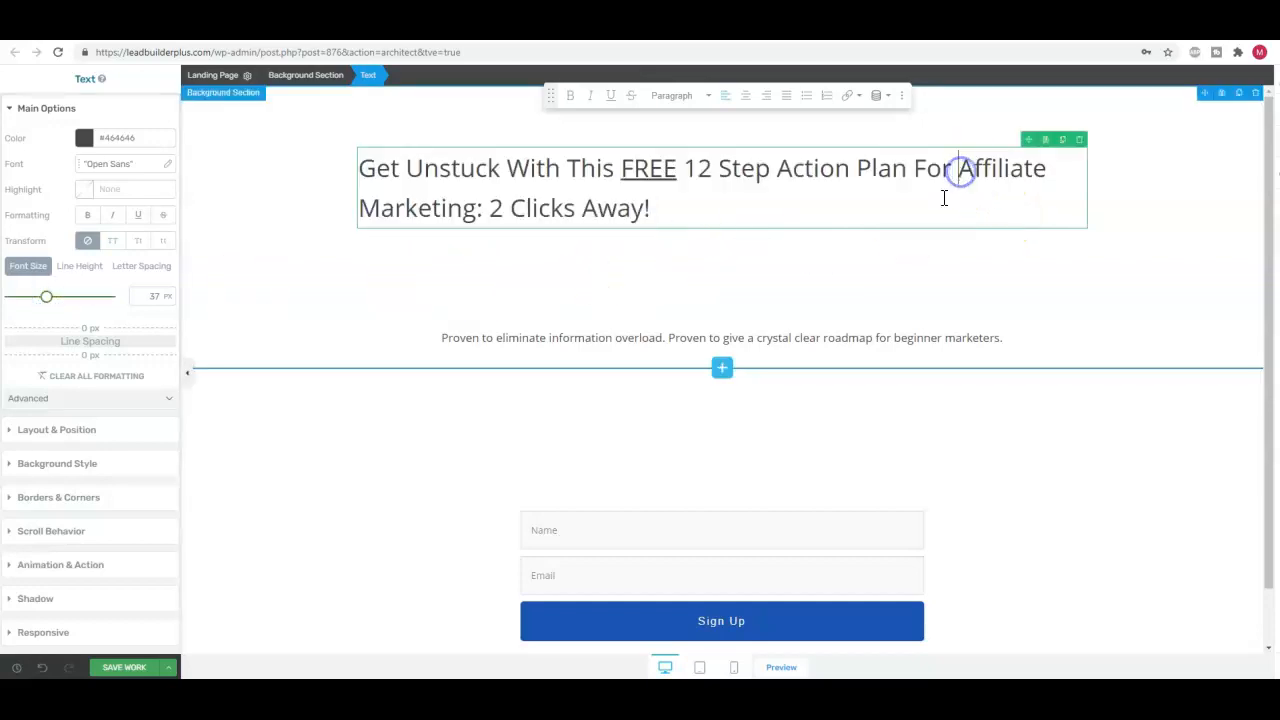
key("Return")
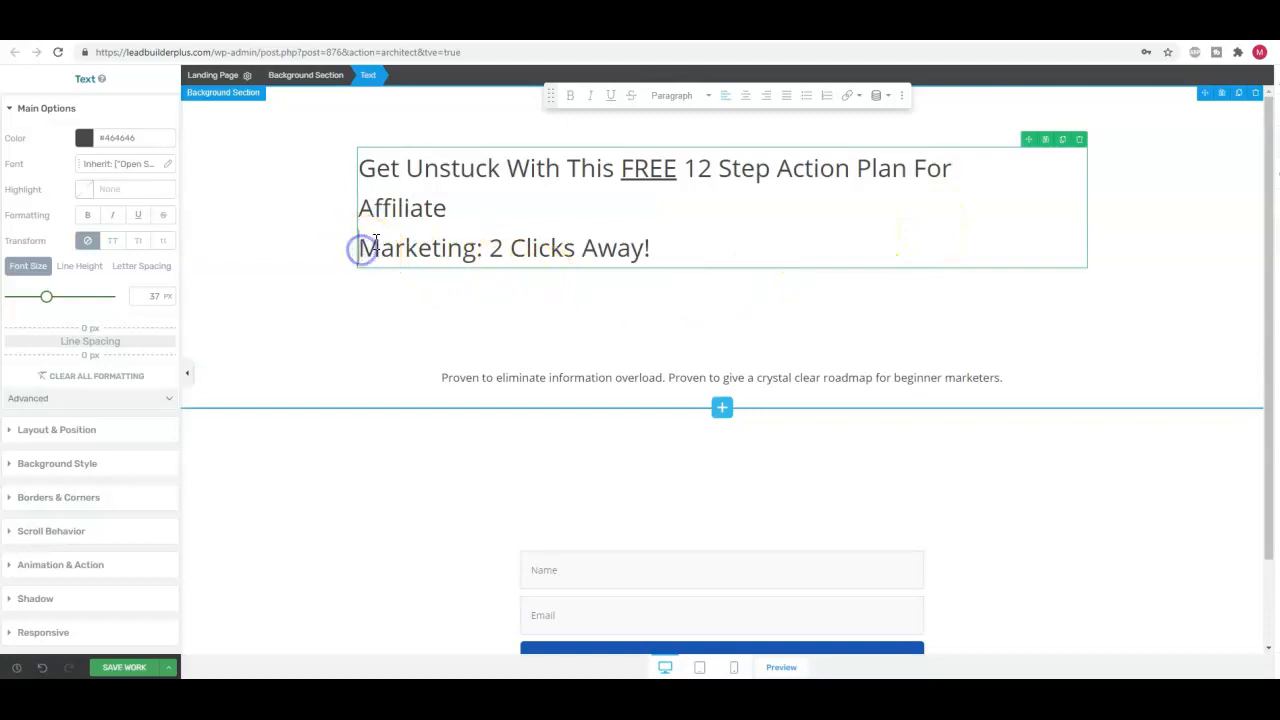
key("BackSpace")
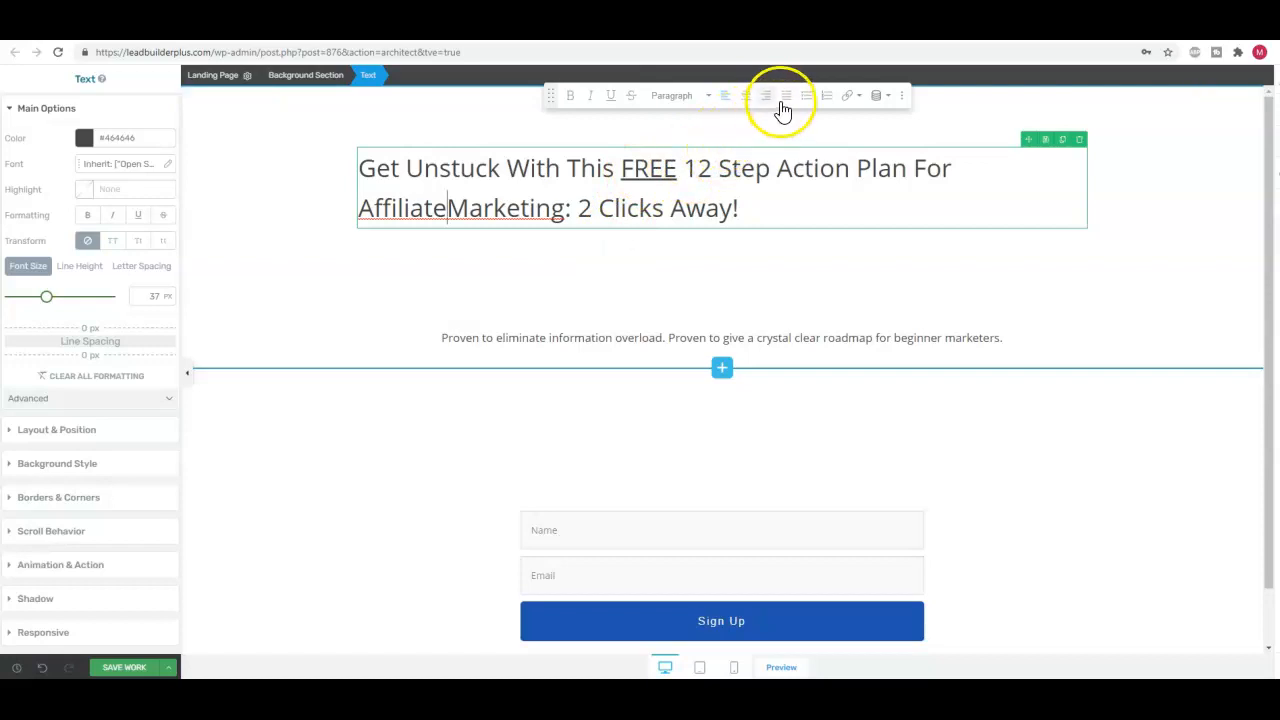
left_click(744, 100)
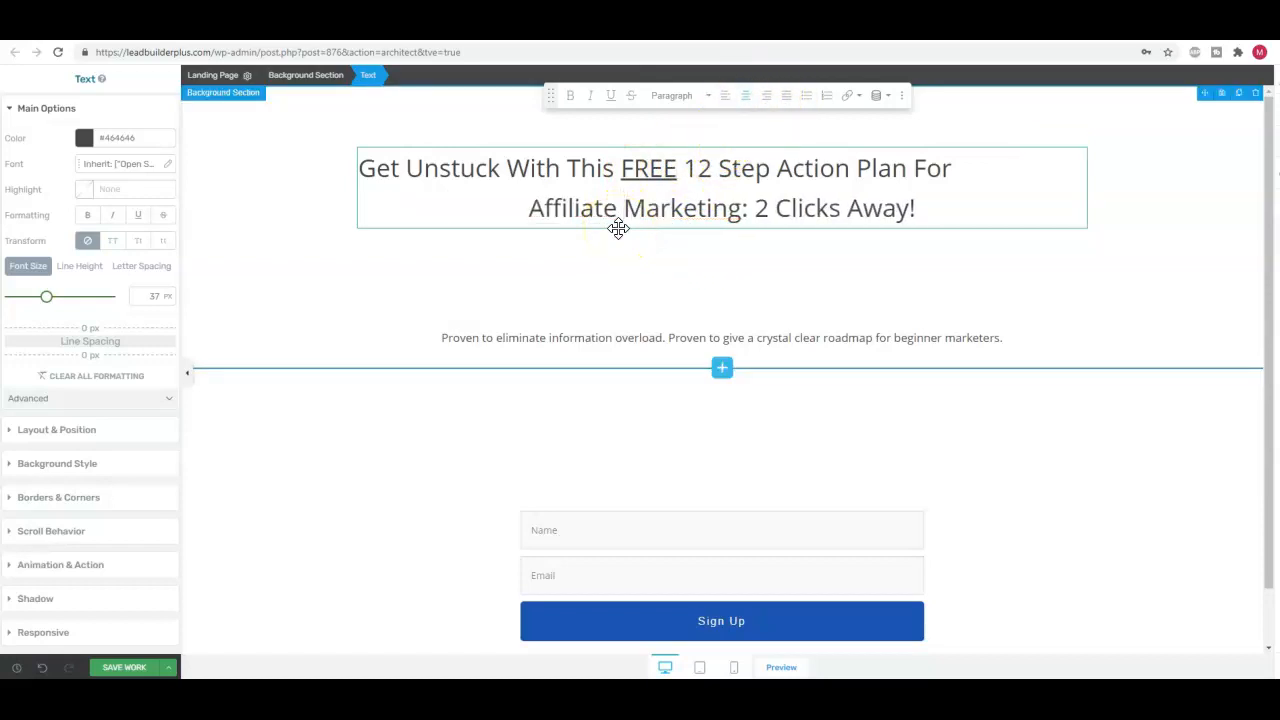
Set both headline lines to a font size of 42 px and centre the full headline
left_click(372, 168)
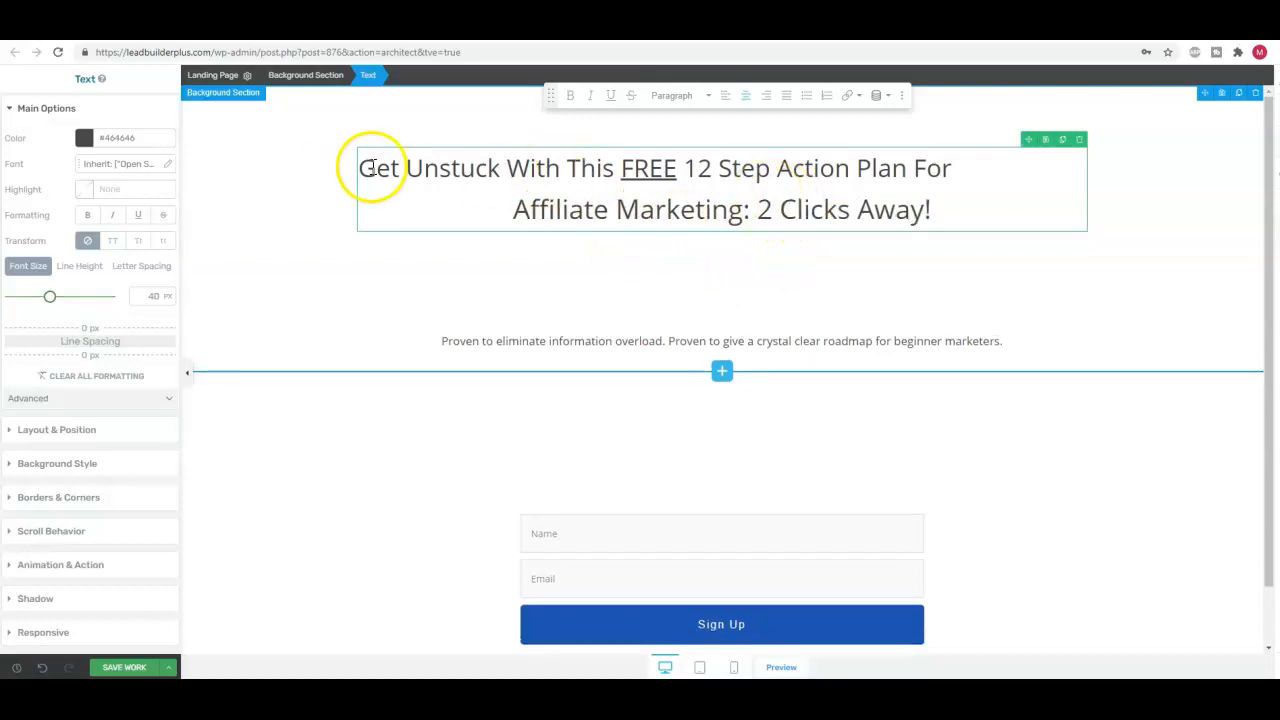
left_click_drag(360, 168, 902, 196)
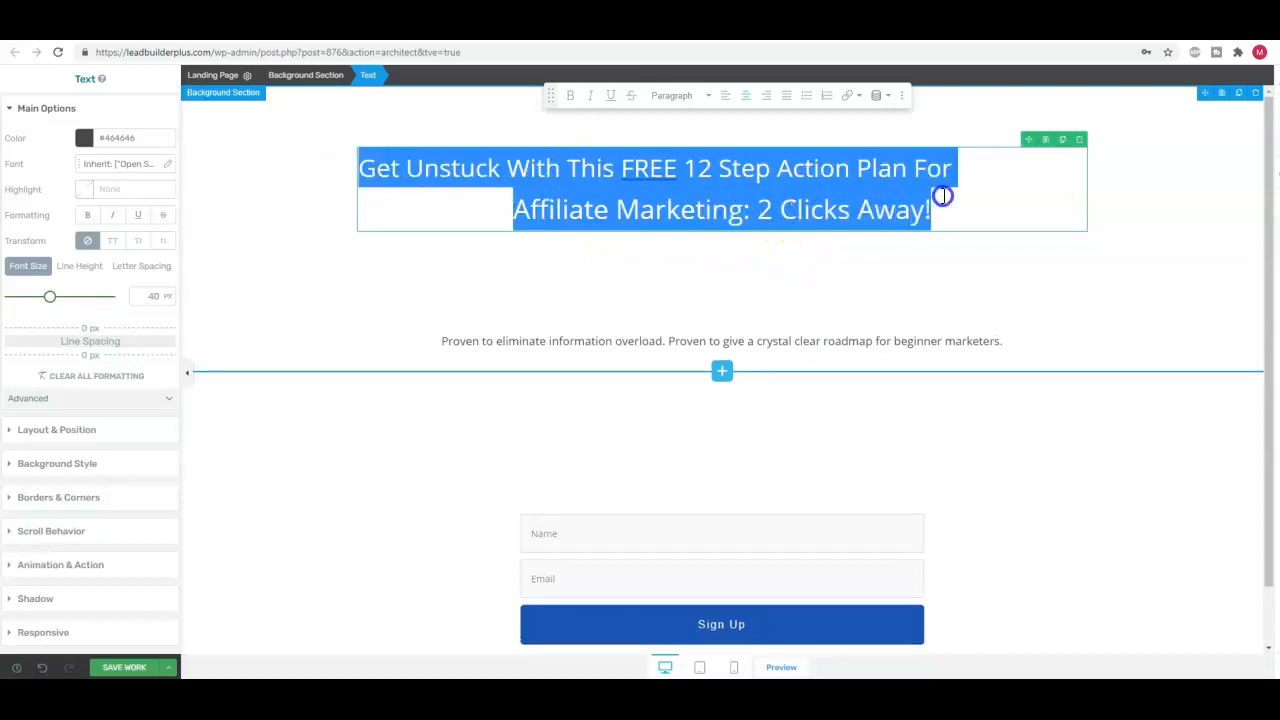
left_click_drag(47, 302, 51, 302)
left_click(632, 274)
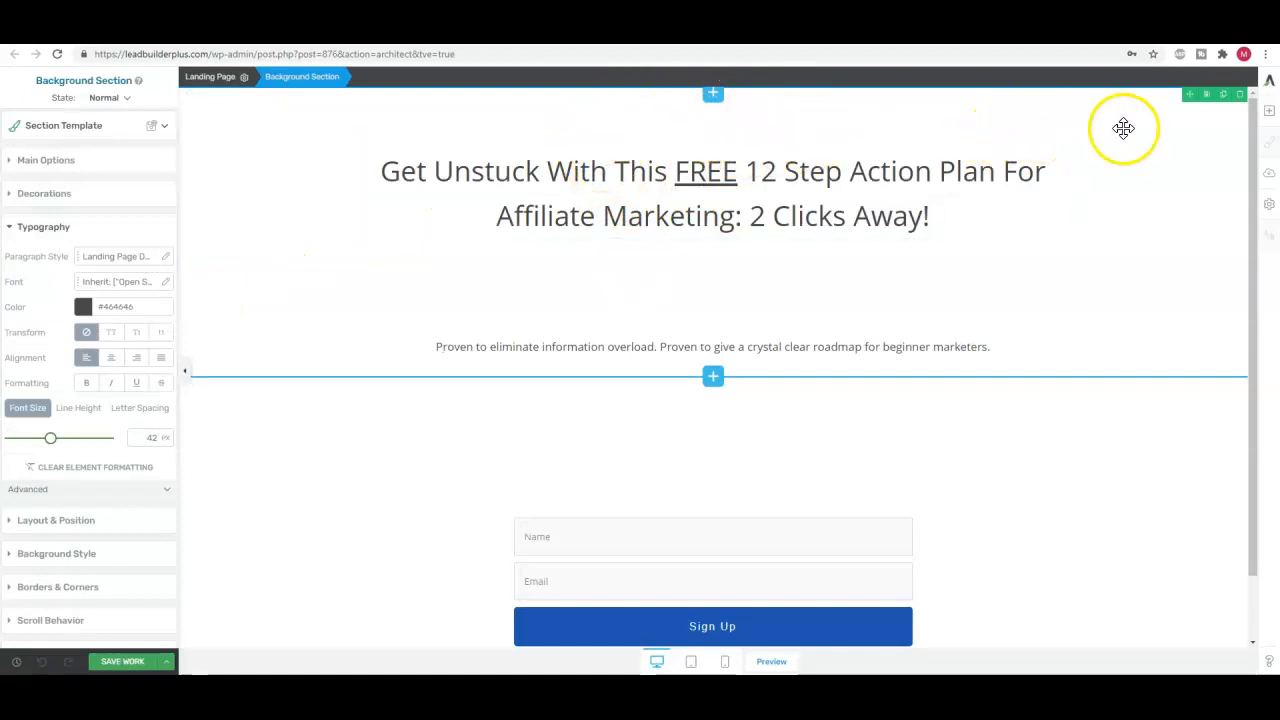
Add a Text element above the headline and set its top margin to 38 px
left_click(1269, 113)
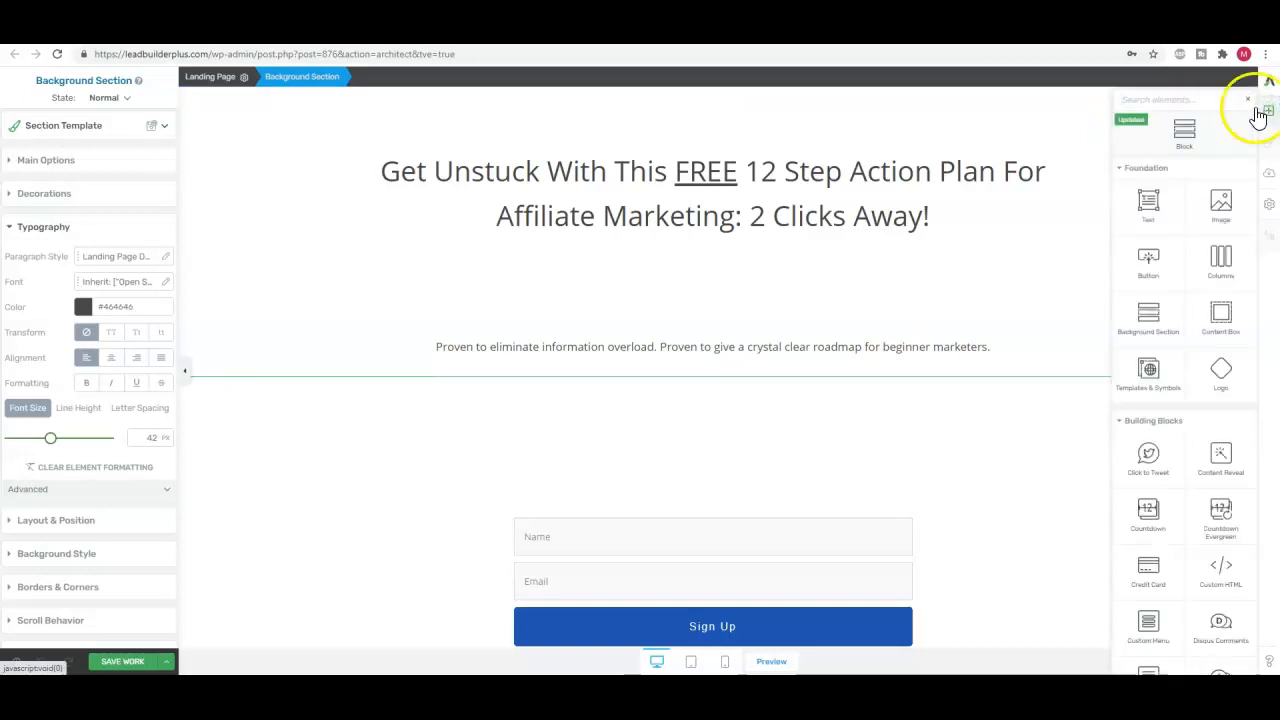
left_click_drag(1152, 204, 704, 152)
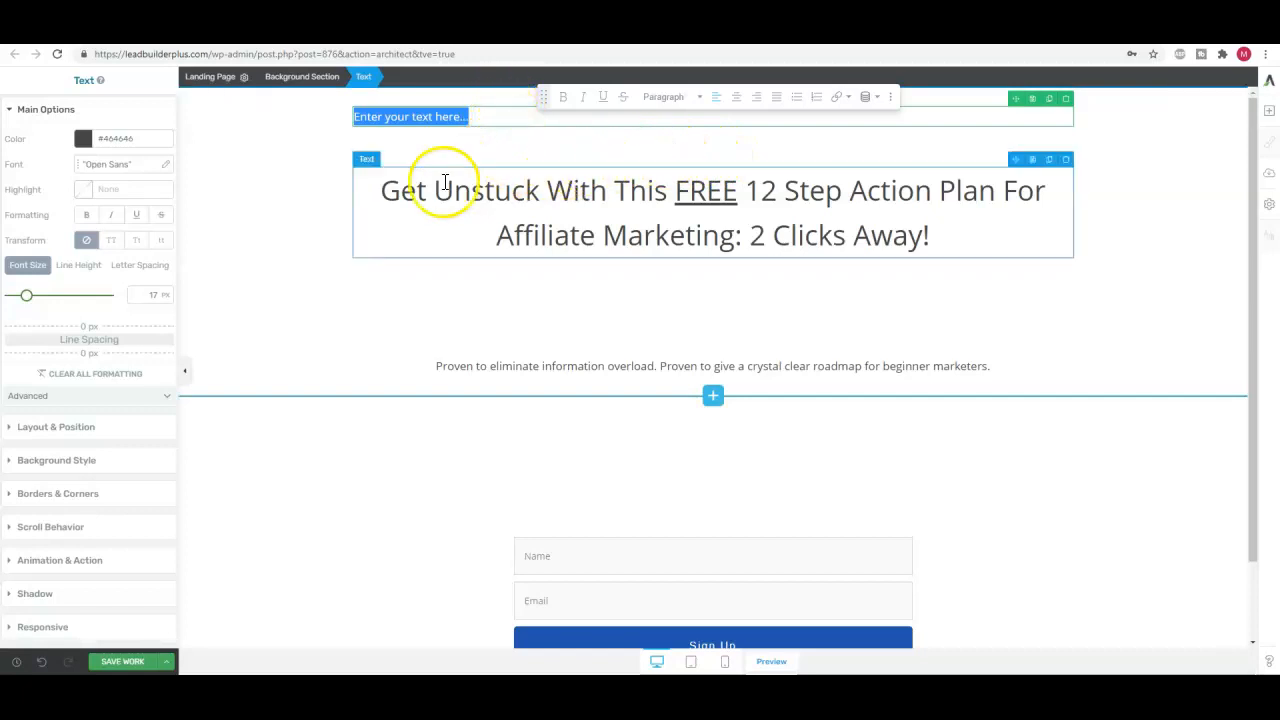
left_click(73, 436)
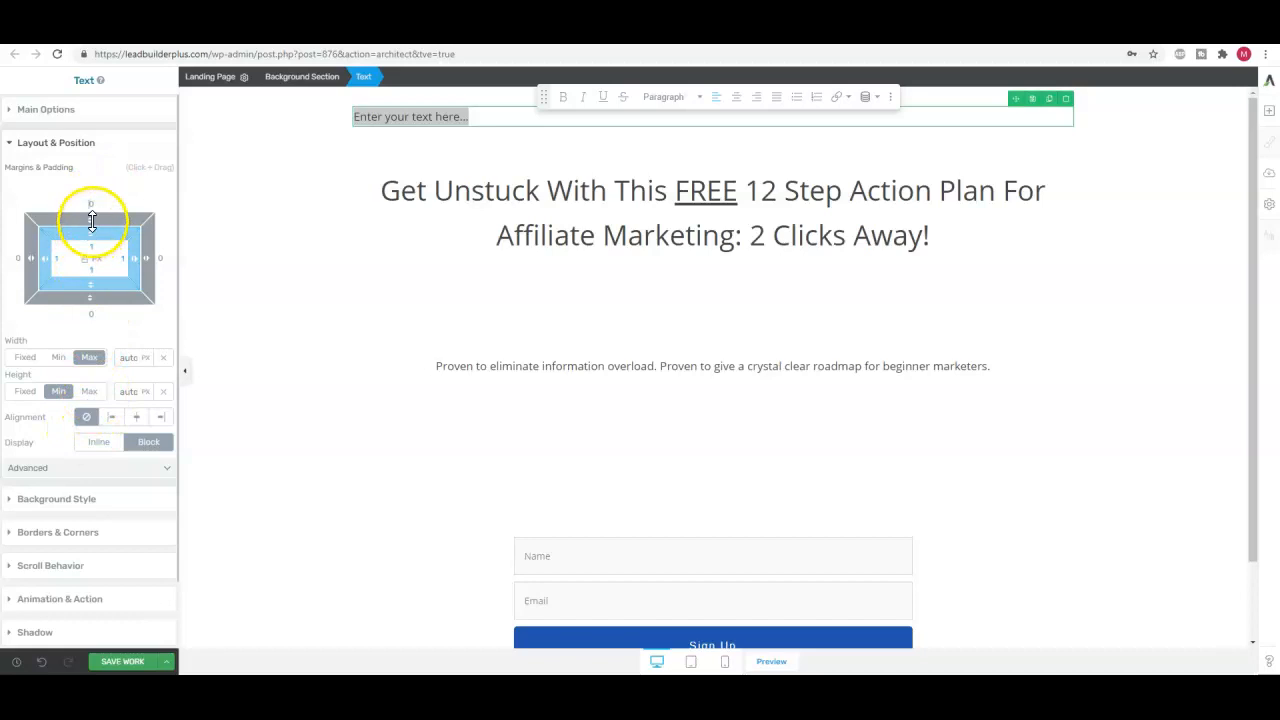
left_click_drag(94, 219, 100, 167)
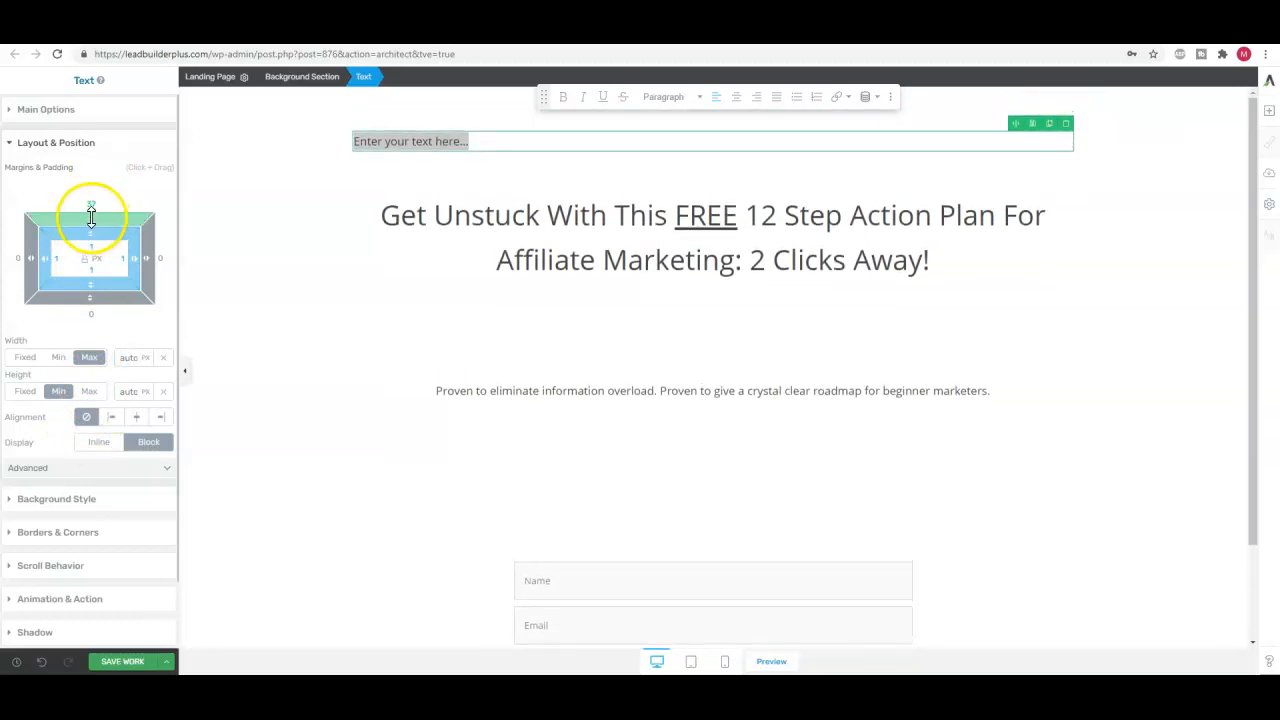
left_click_drag(92, 215, 94, 213)
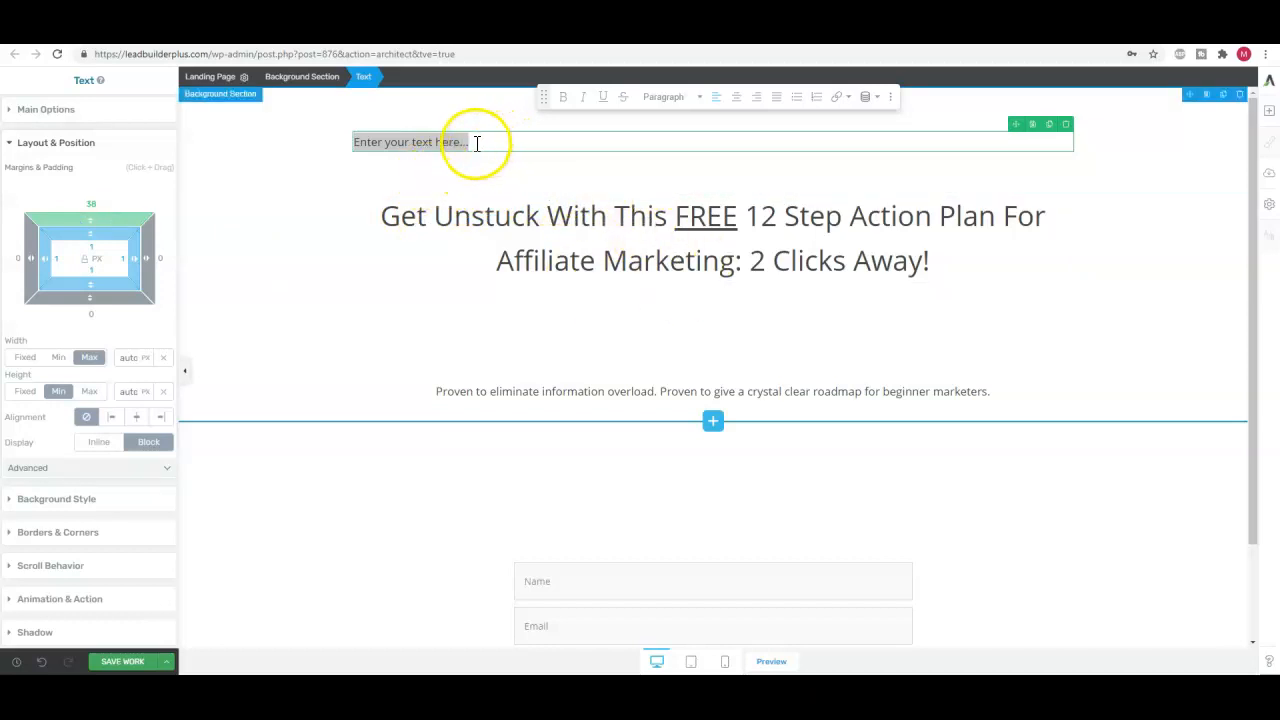
Replace the new element's placeholder with the copied "INSTANT ACCESS: Honest, direct and practical step by step video tutorials!" and centre it
left_click_drag(478, 143, 441, 142)
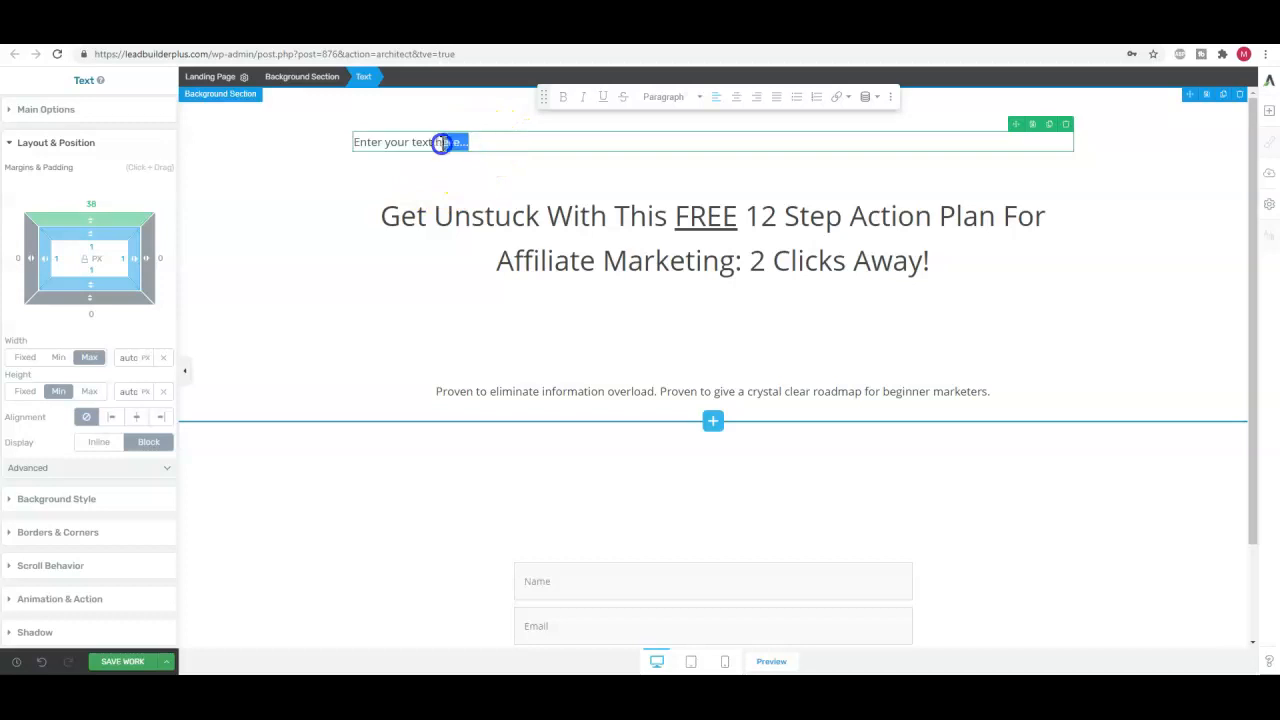
right_click(384, 143)
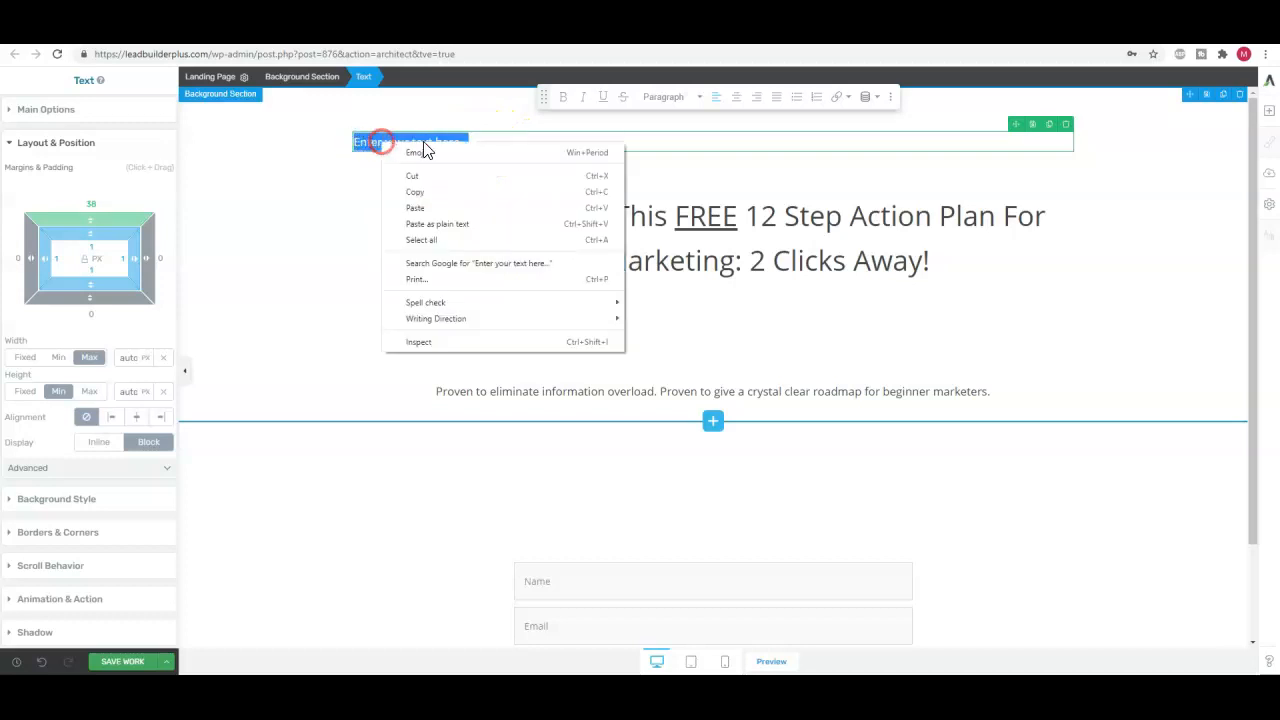
left_click(416, 208)
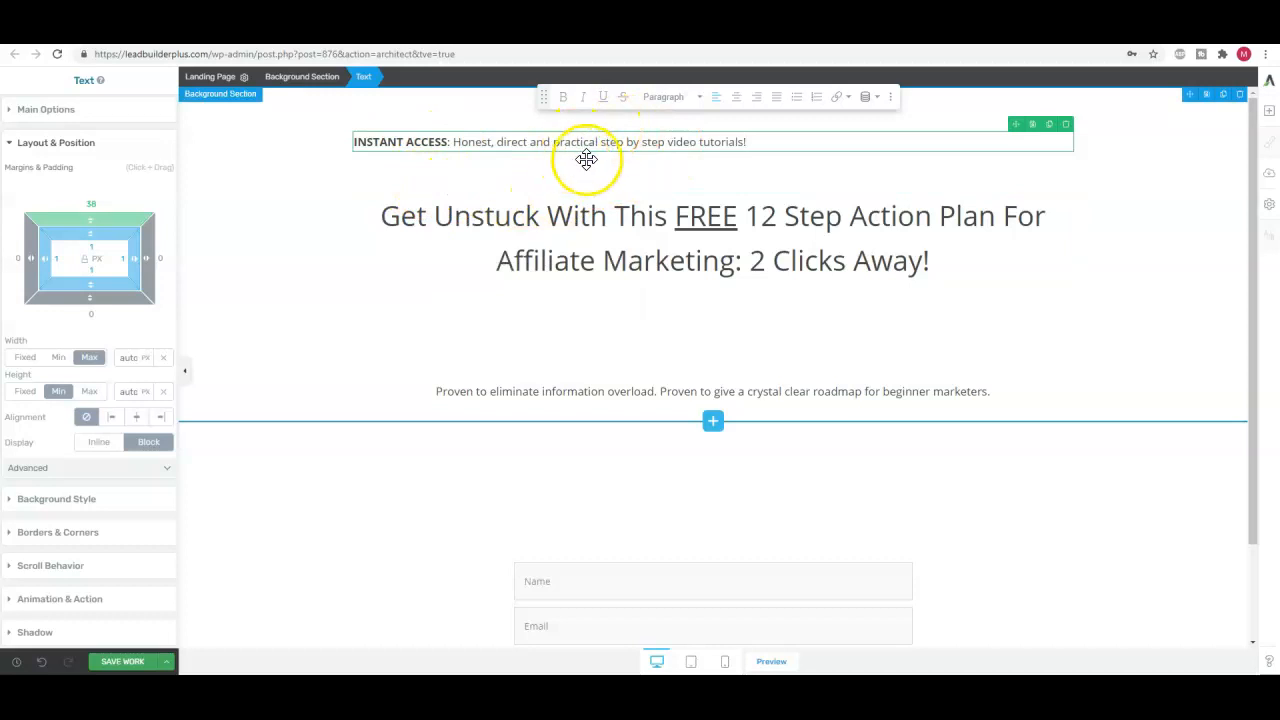
left_click(738, 101)
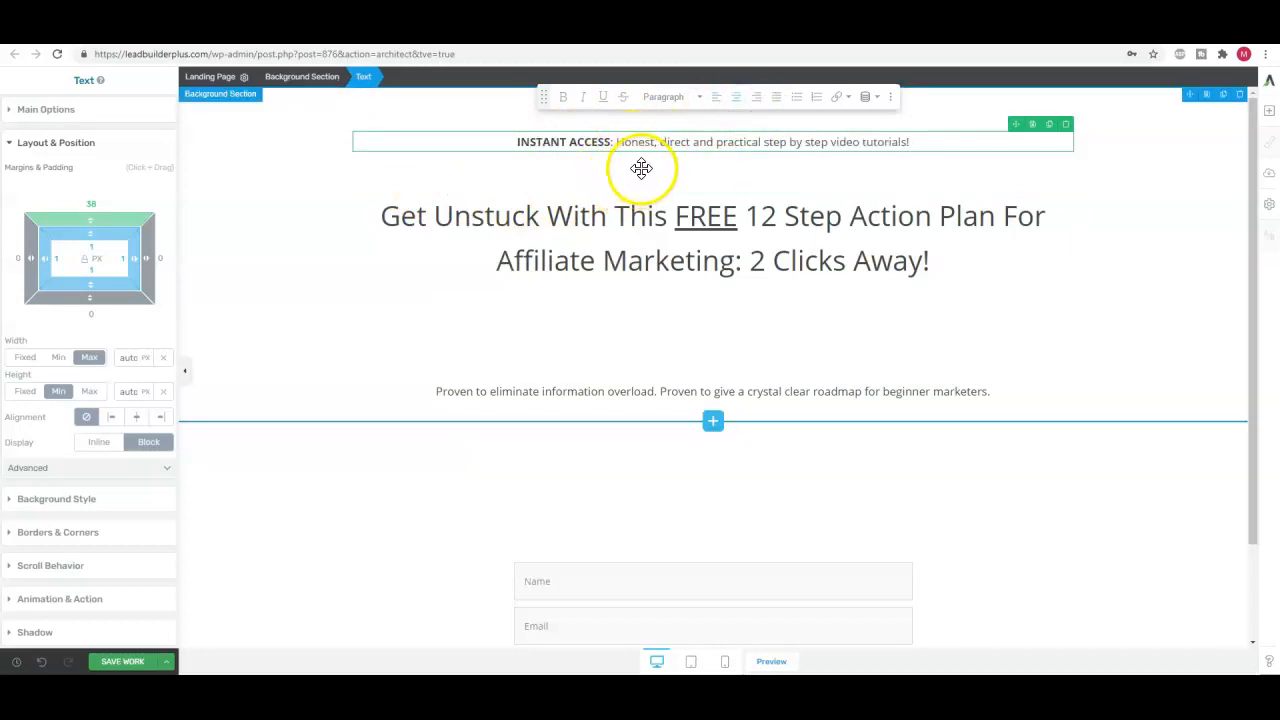
Set the font size of the "INSTANT ACCESS" line to 19 px
left_click(40, 110)
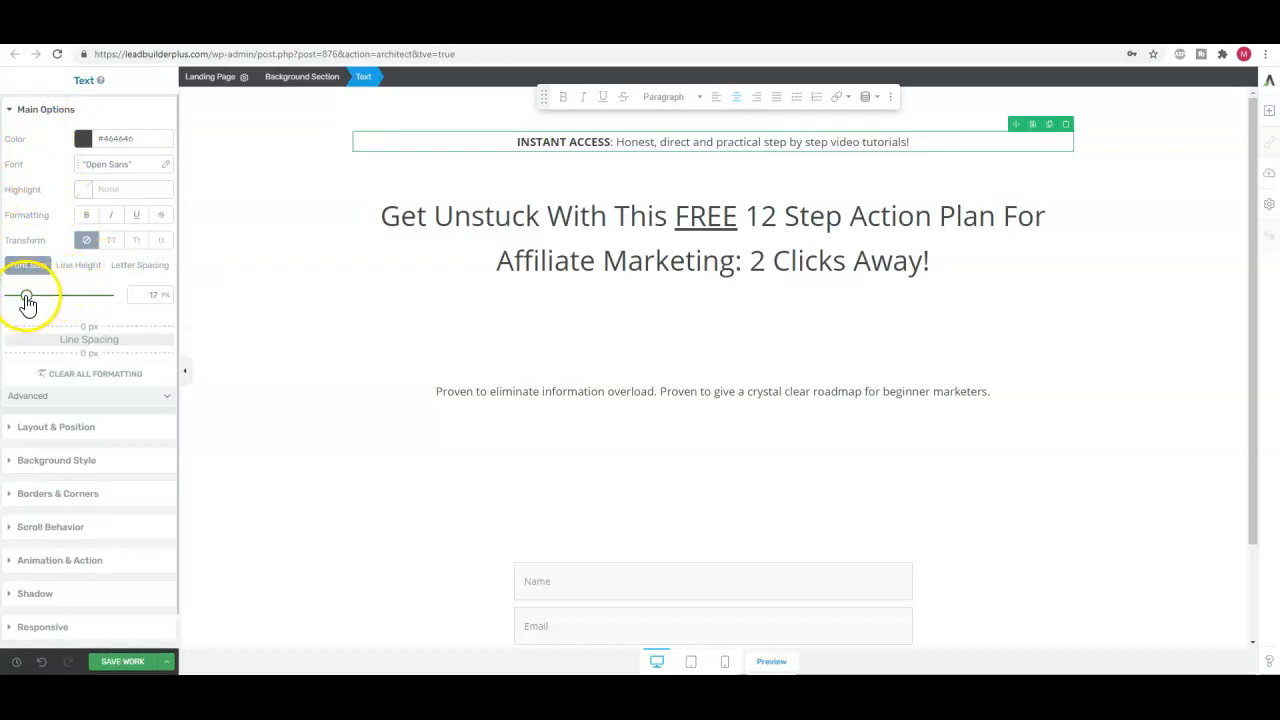
left_click_drag(27, 302, 30, 302)
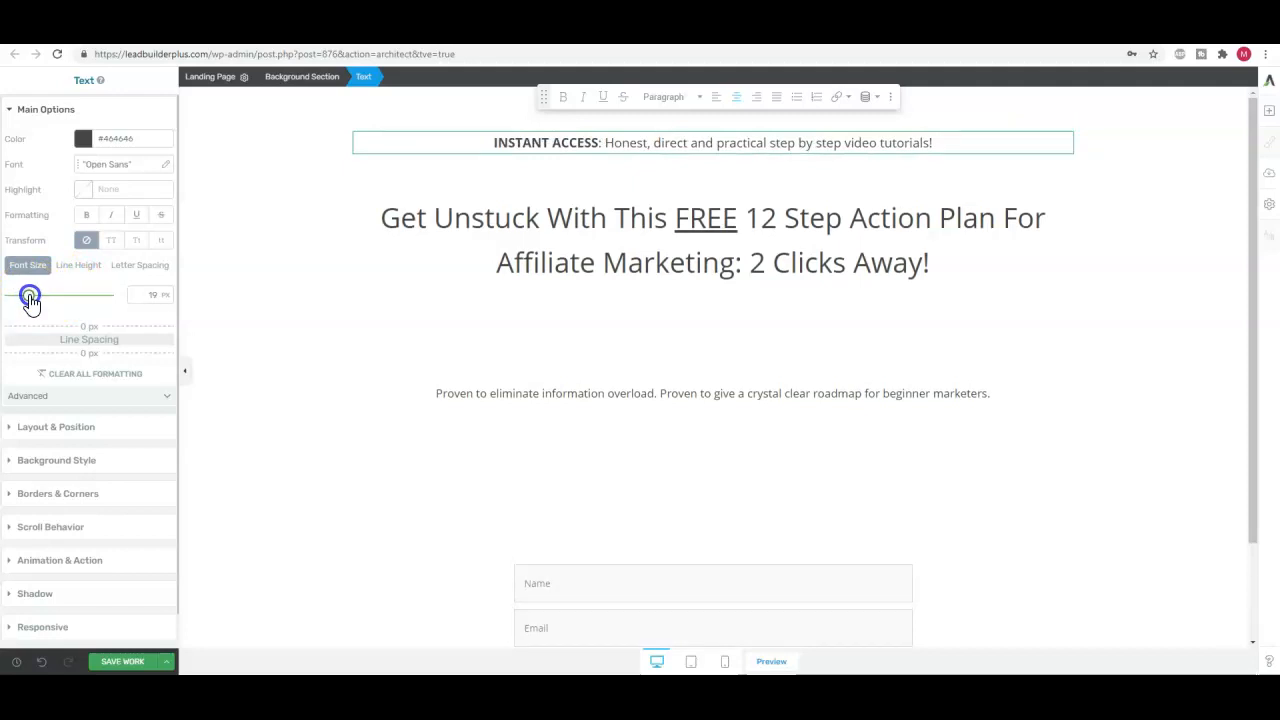
left_click_drag(31, 303, 31, 300)
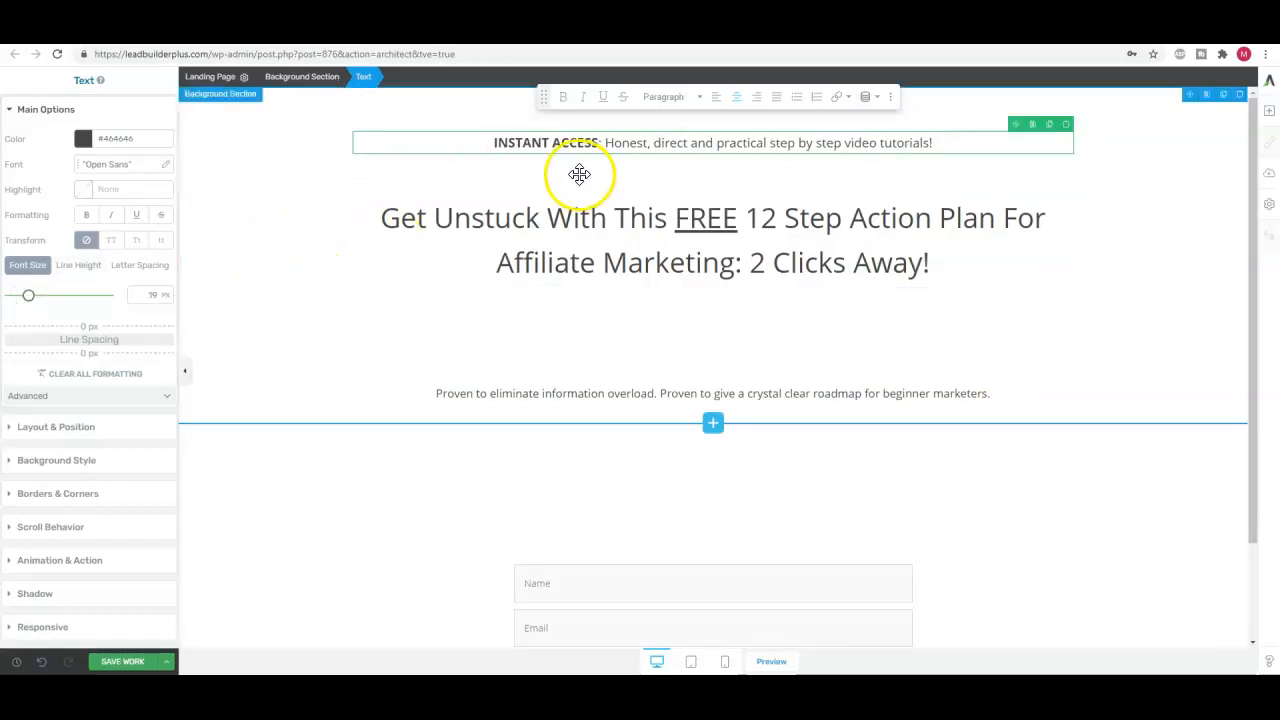
Set the headline's top margin to 19 px and its bottom margin to 25 px
left_click(717, 242)
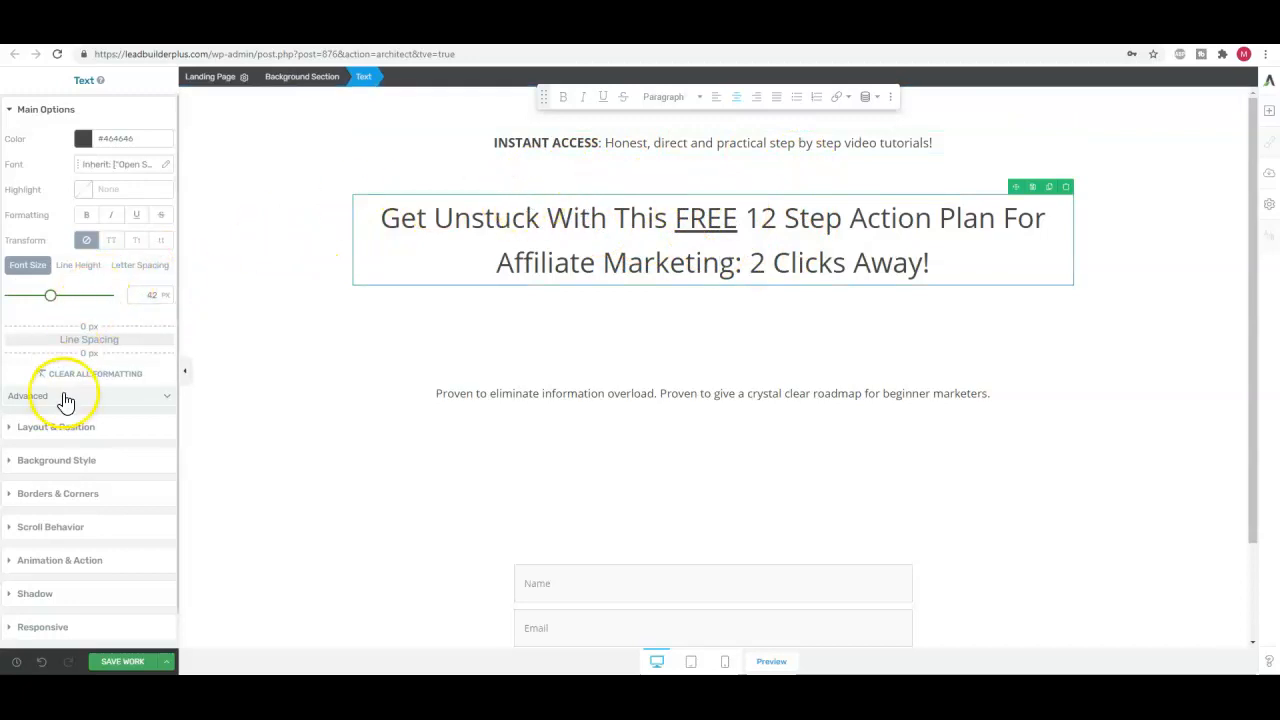
left_click(71, 437)
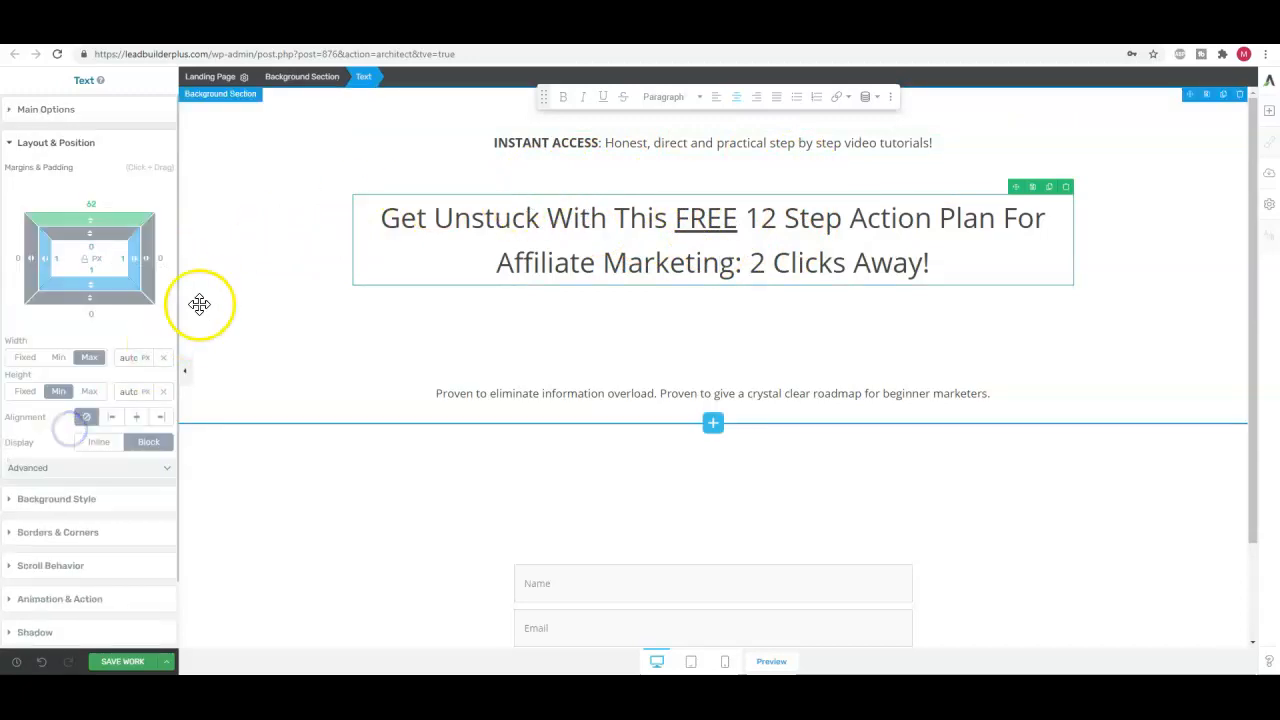
left_click_drag(91, 218, 86, 277)
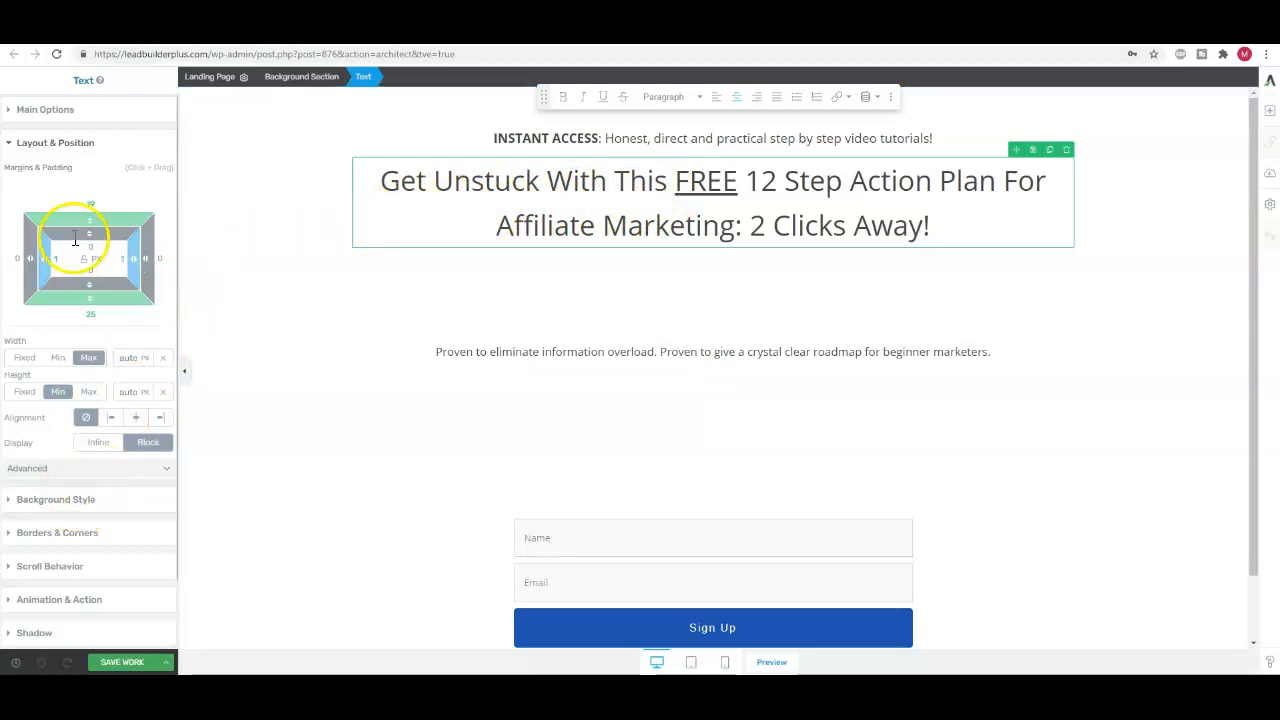
Reduce the headline's line height to about 1.2 em
left_click(40, 109)
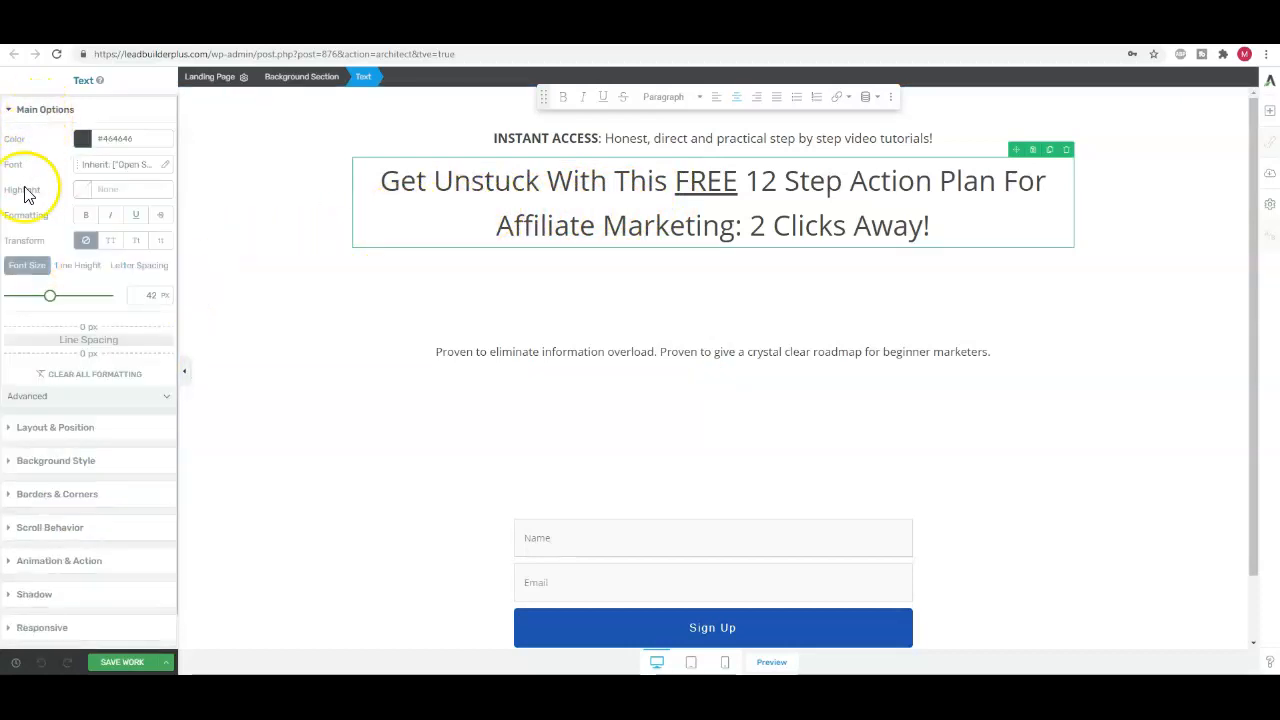
left_click(79, 266)
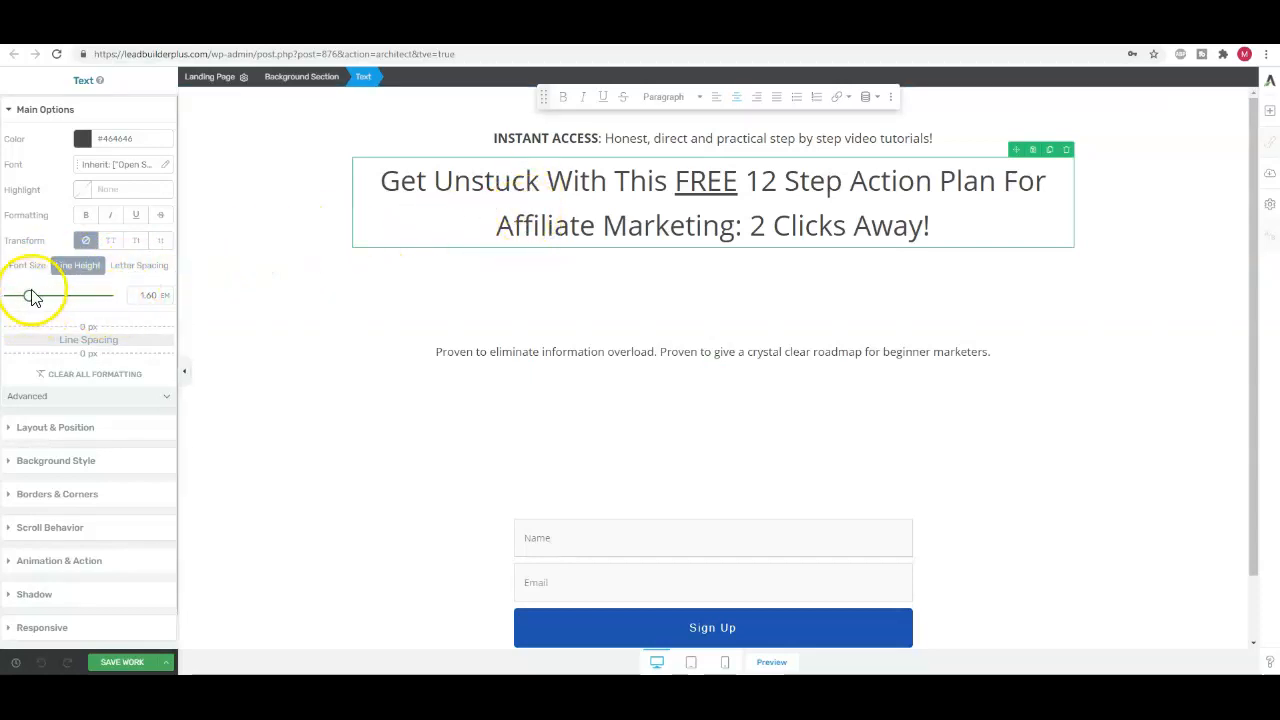
left_click_drag(30, 302, 26, 304)
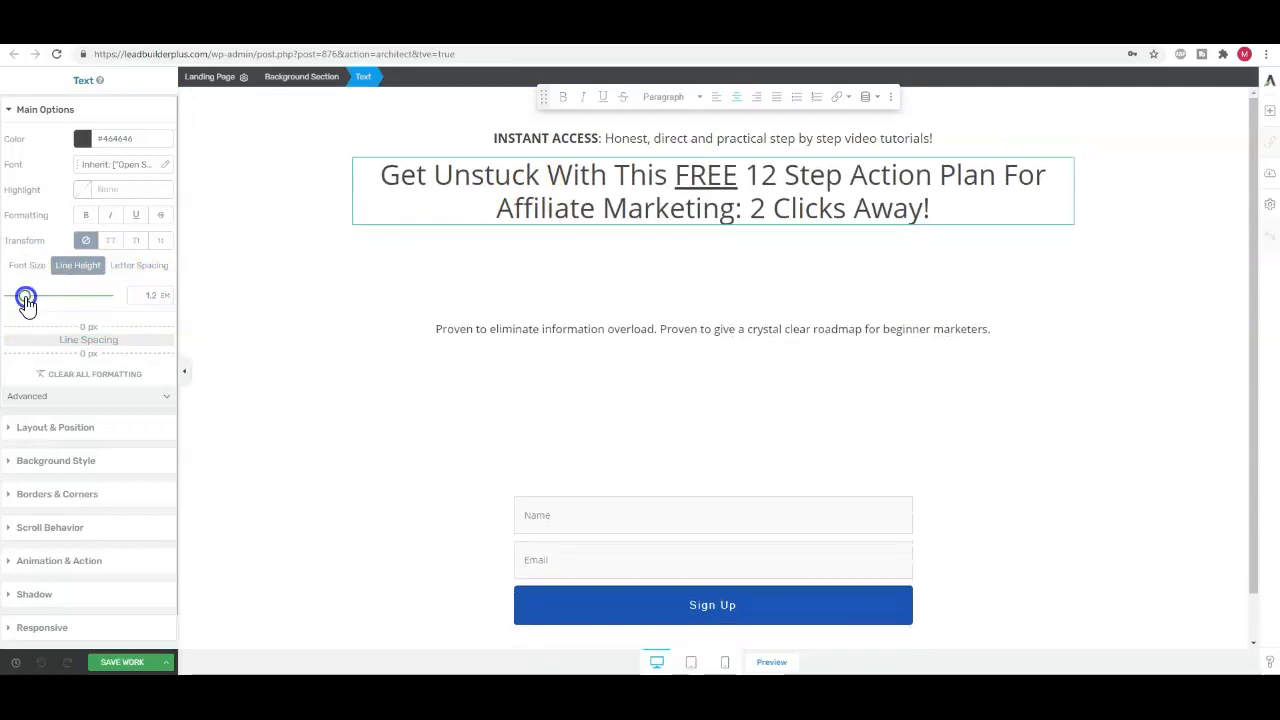
left_click(446, 309)
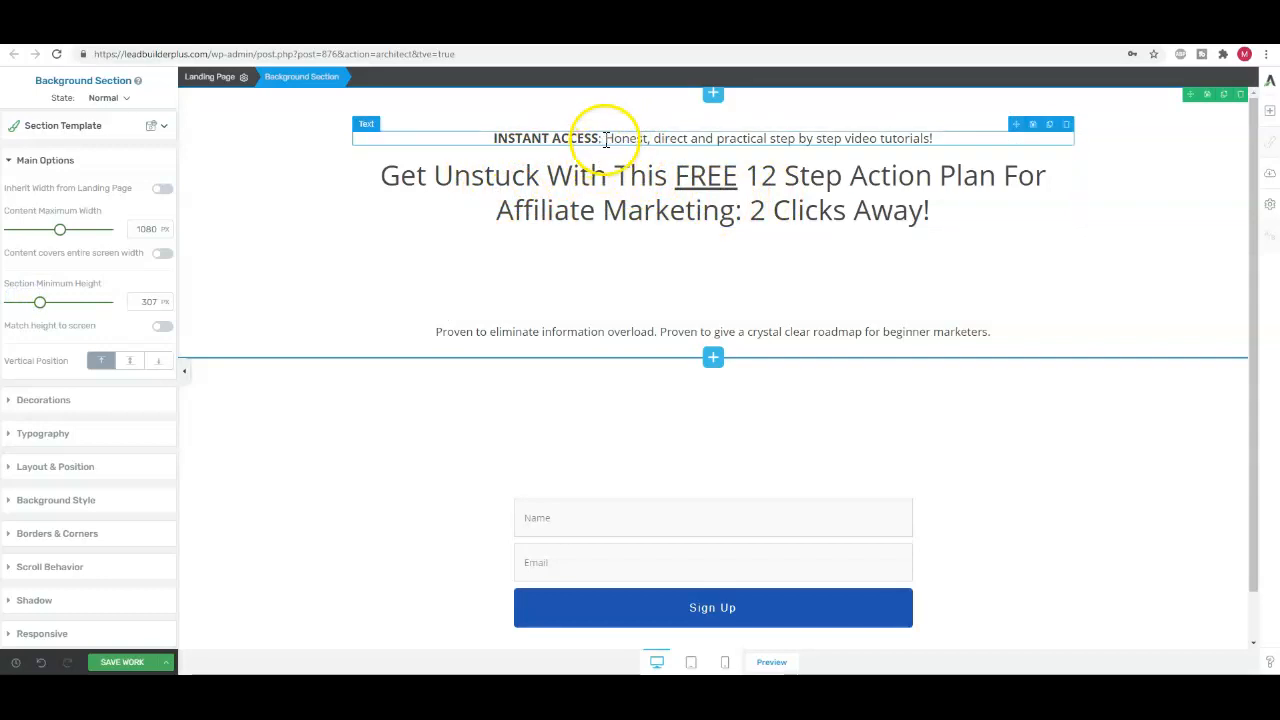
Set the headline's top margin to 38 px and its bottom margin to 30 px
left_click(522, 207)
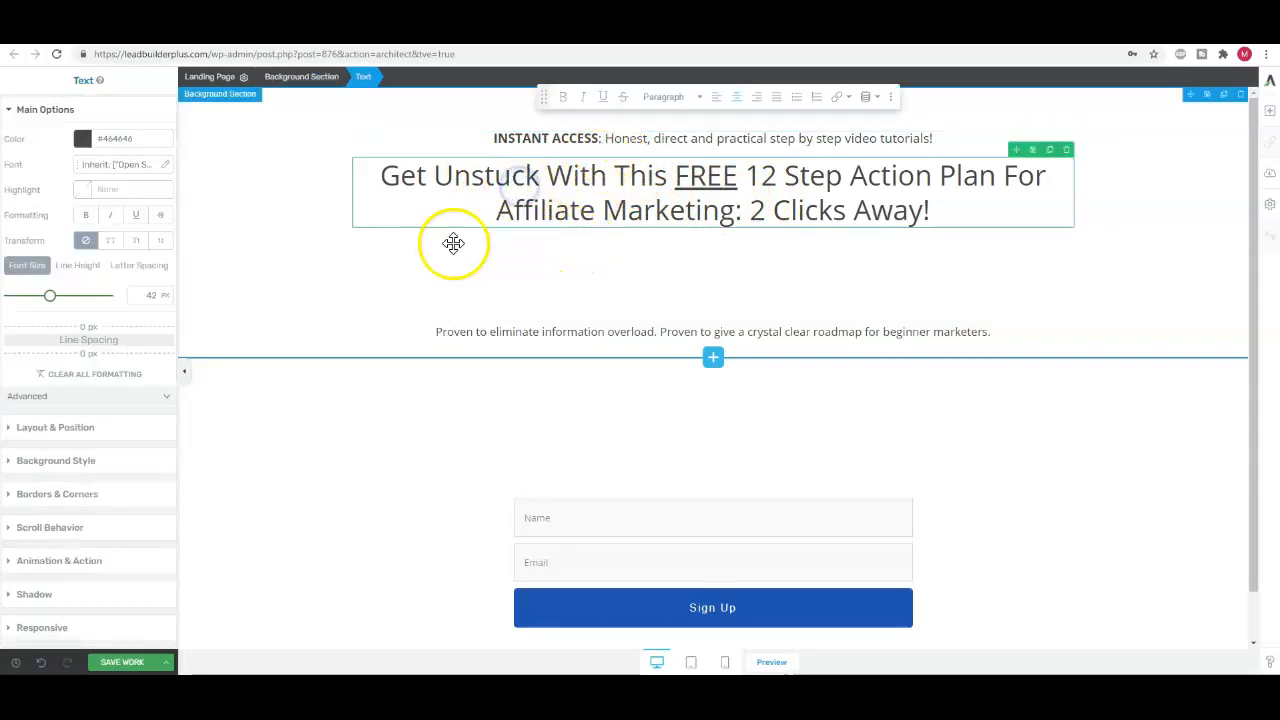
left_click(75, 430)
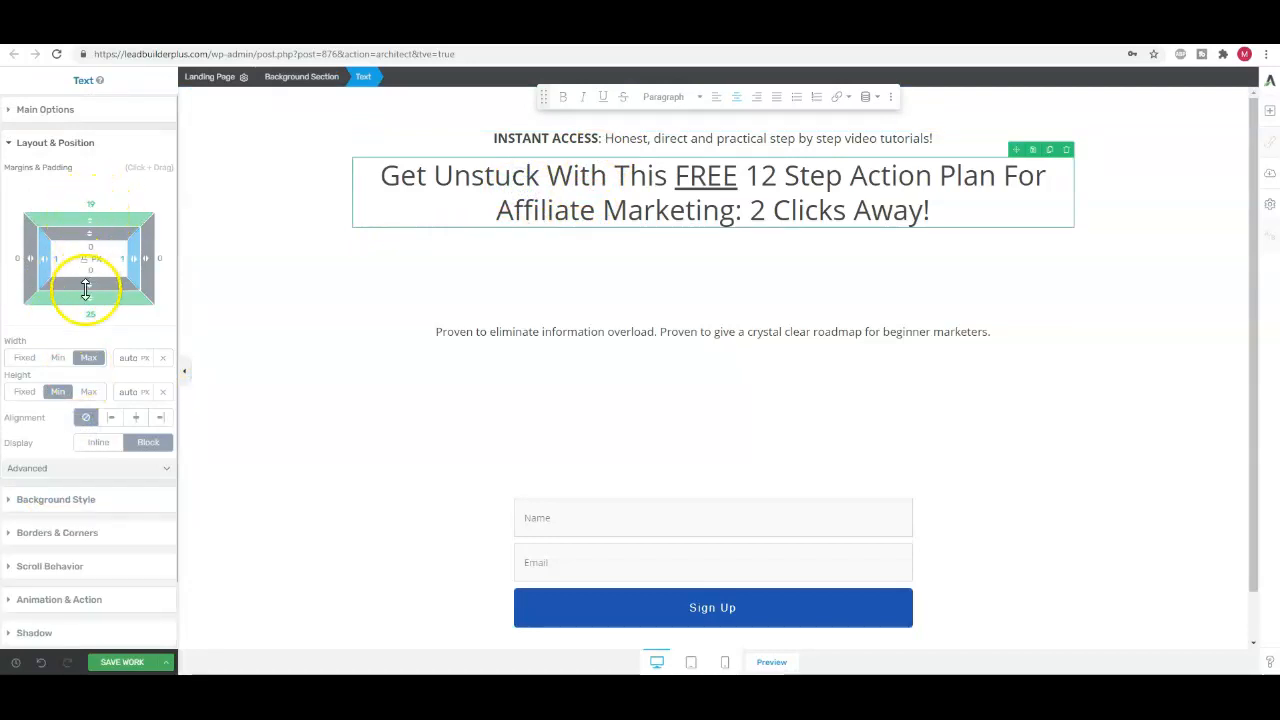
left_click_drag(90, 216, 95, 193)
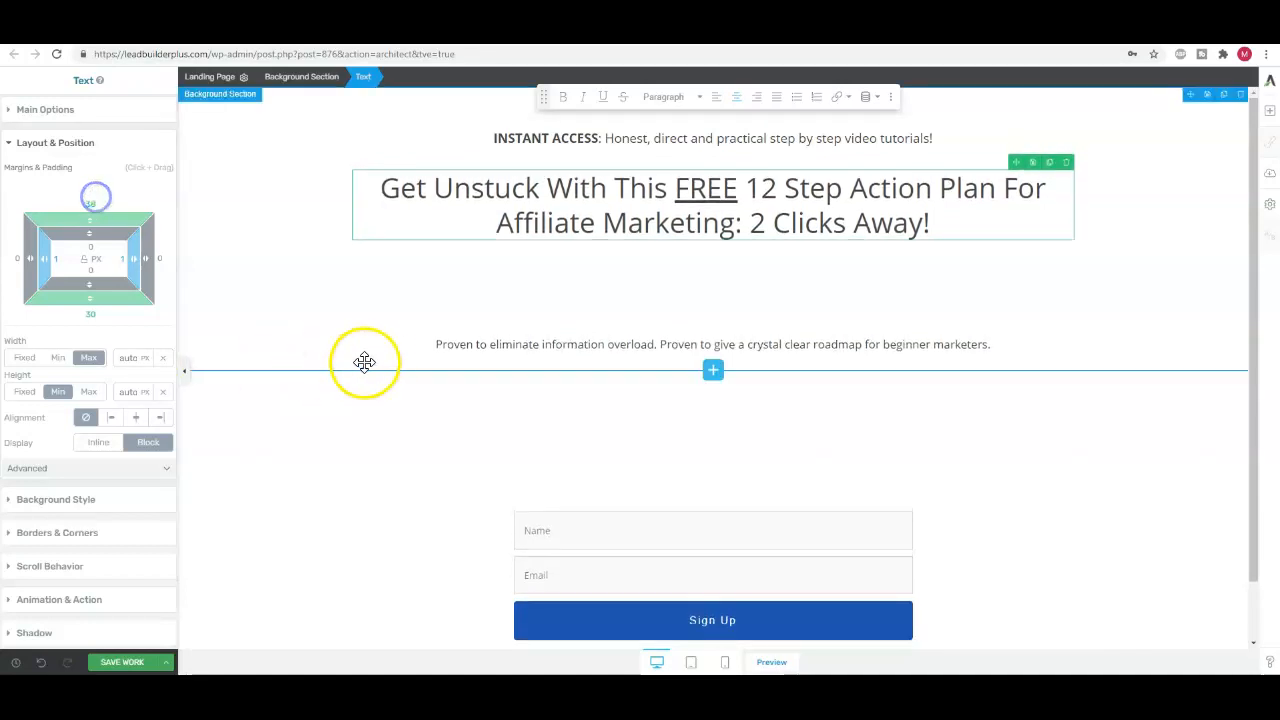
Give the "Proven to eliminate information overload" subheadline a 33 px top margin, with 4 px top and 6 px bottom padding
left_click(579, 344)
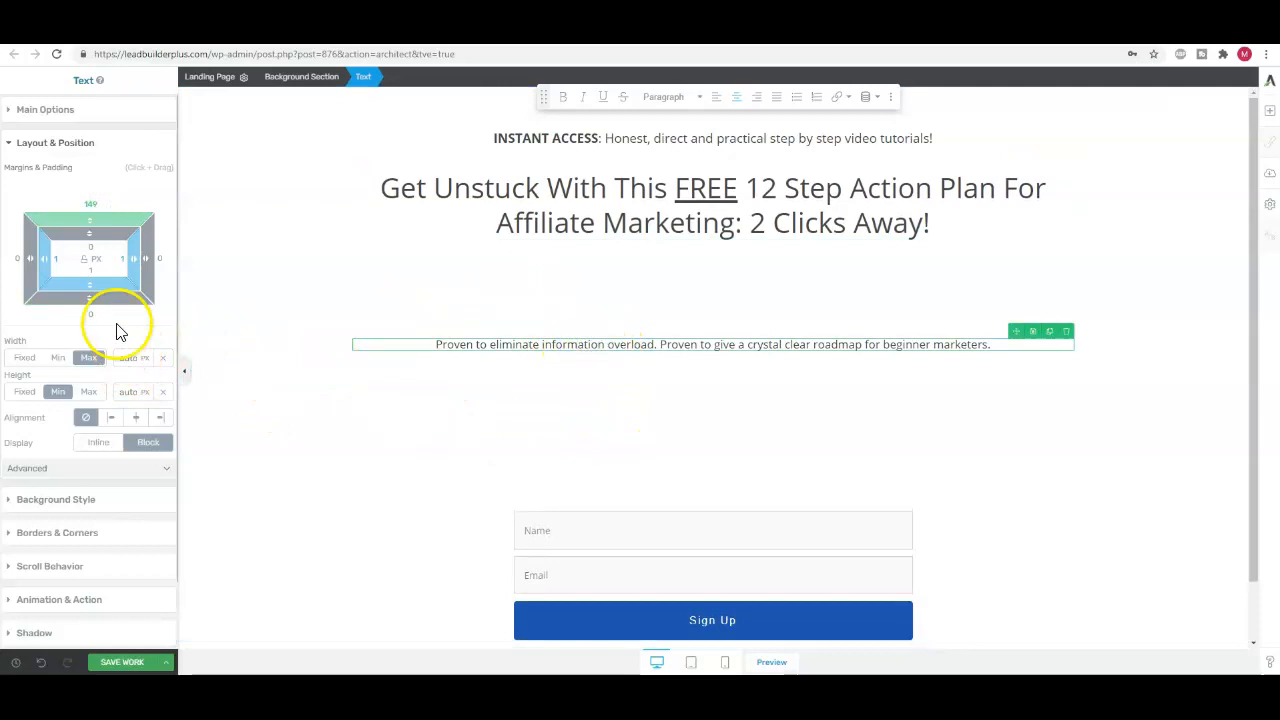
left_click_drag(91, 280, 84, 286)
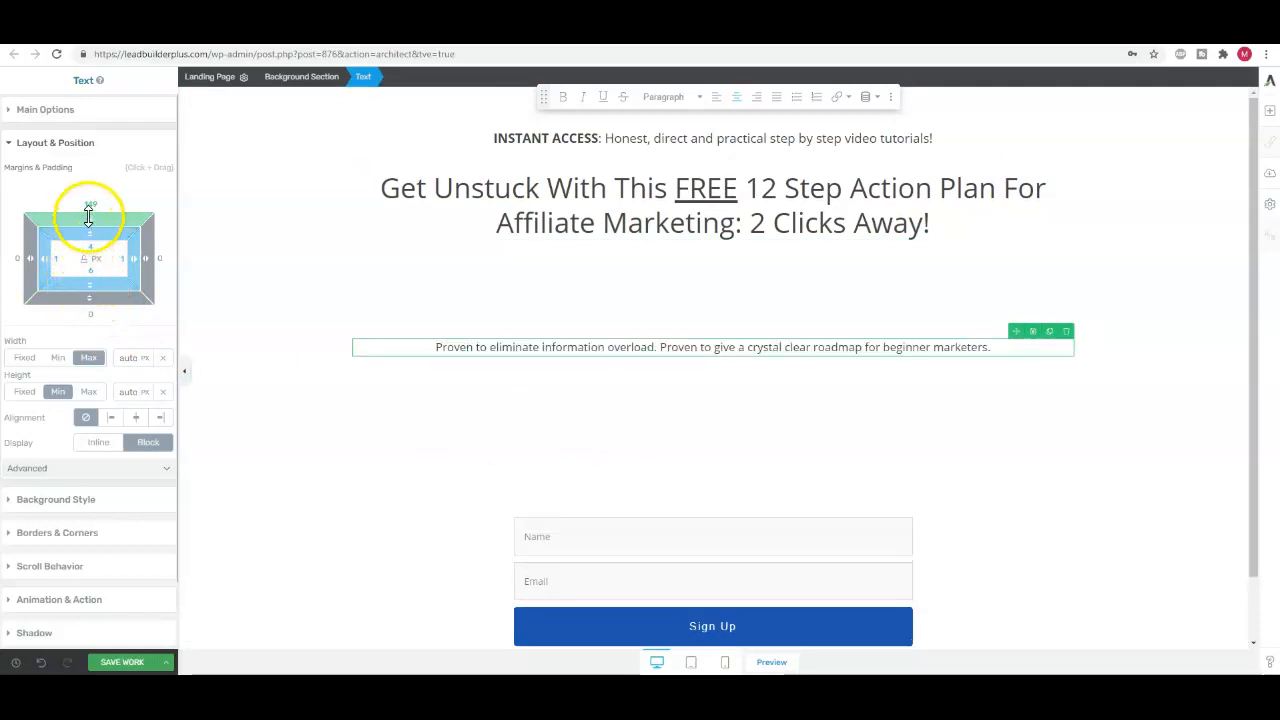
left_click_drag(89, 217, 94, 370)
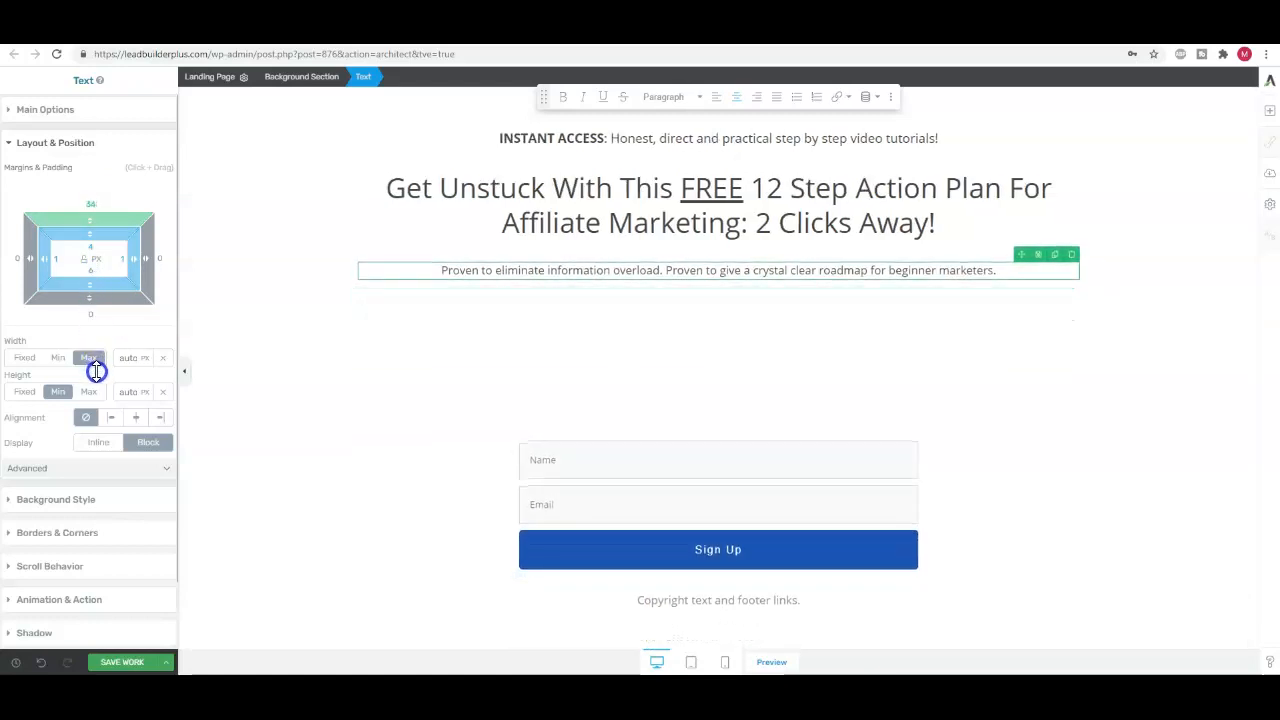
left_click_drag(97, 372, 99, 371)
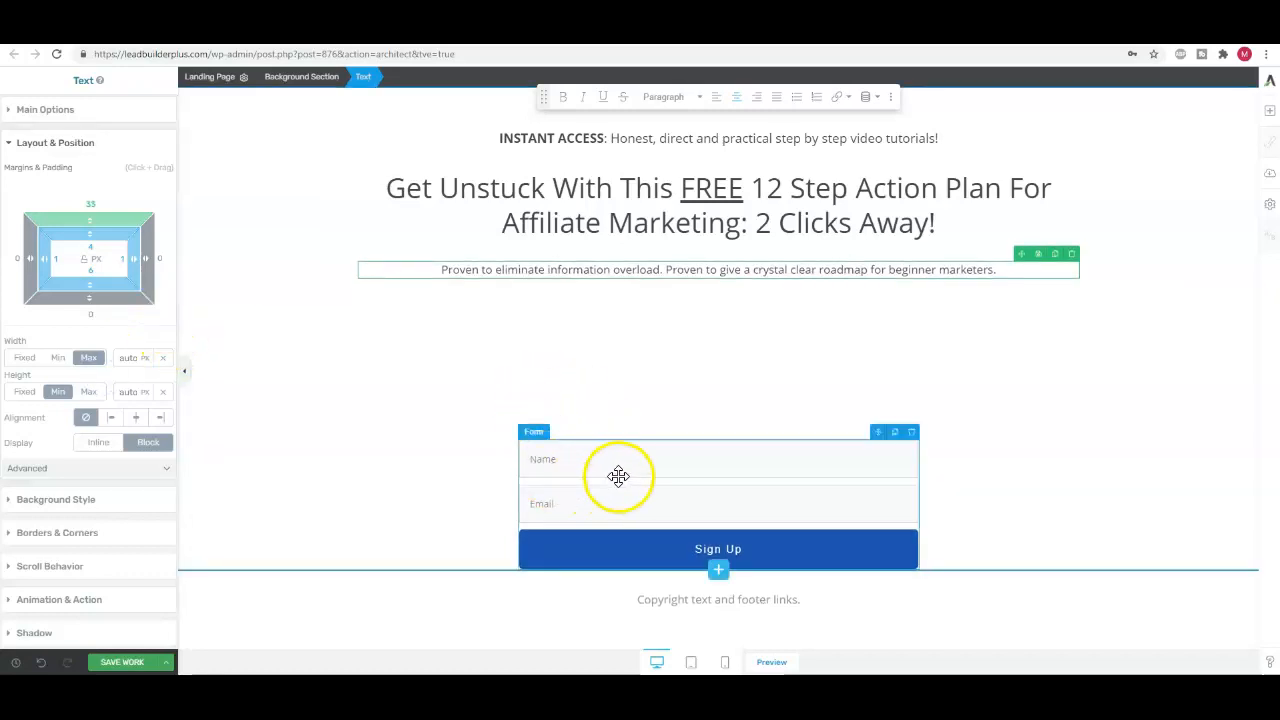
Set the opt-in form's top margin to 60 px and its maximum width to 695 px
left_click(660, 461)
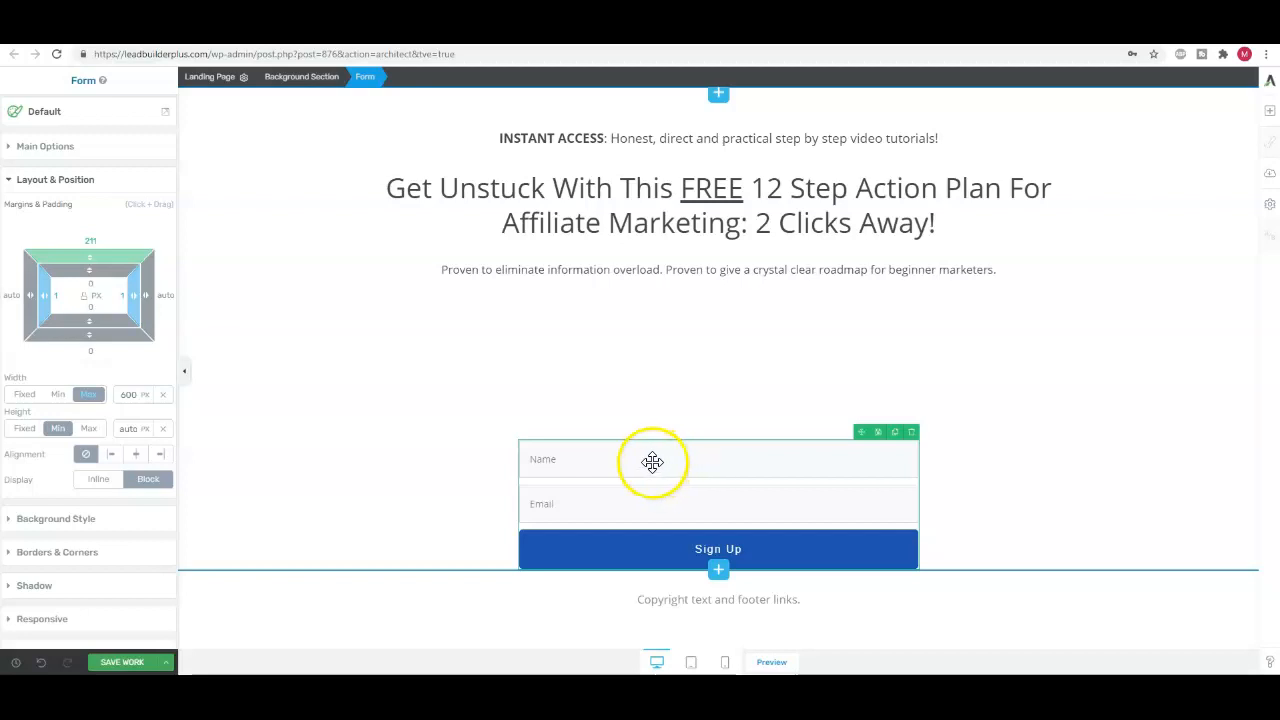
left_click_drag(90, 254, 102, 463)
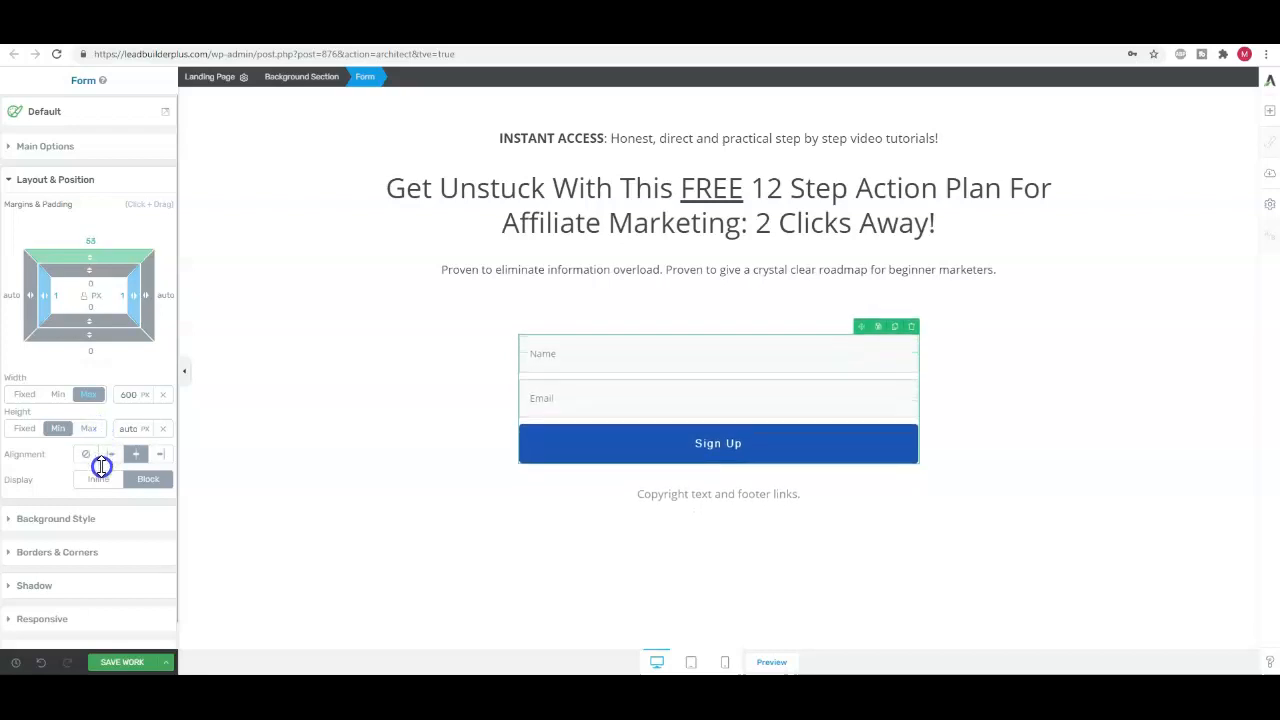
left_click_drag(102, 466, 102, 455)
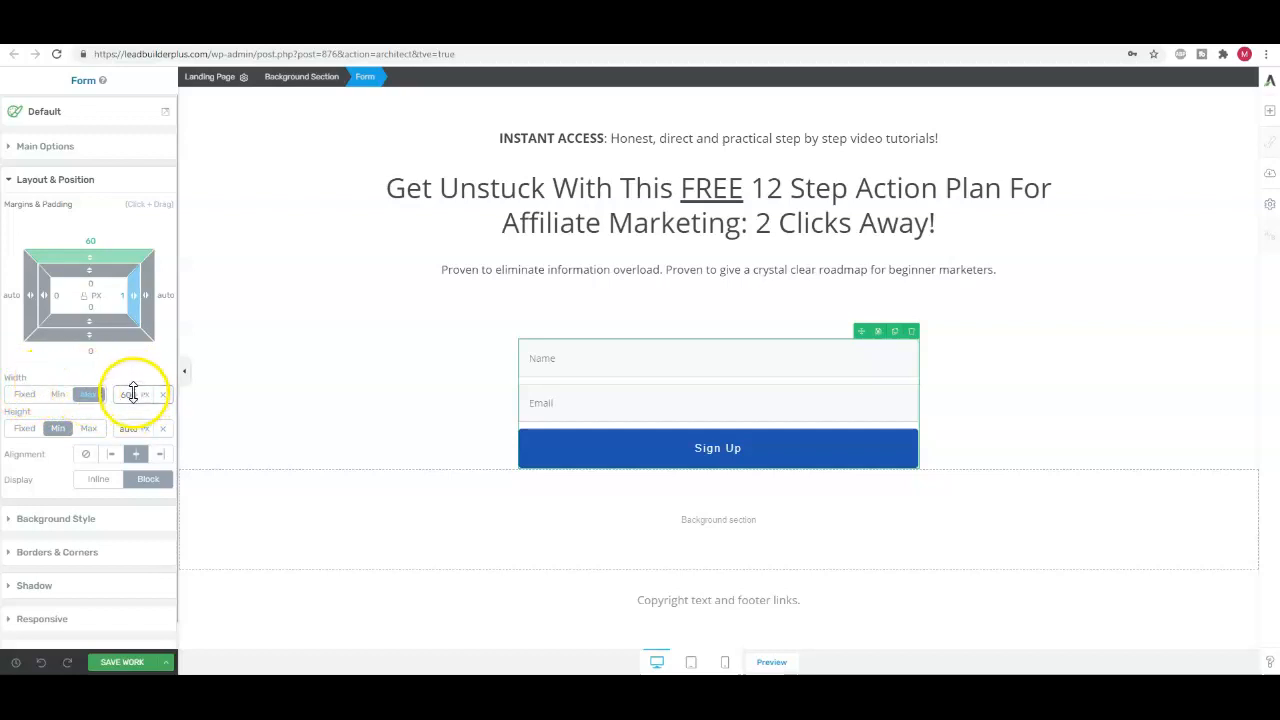
left_click_drag(134, 395, 142, 508)
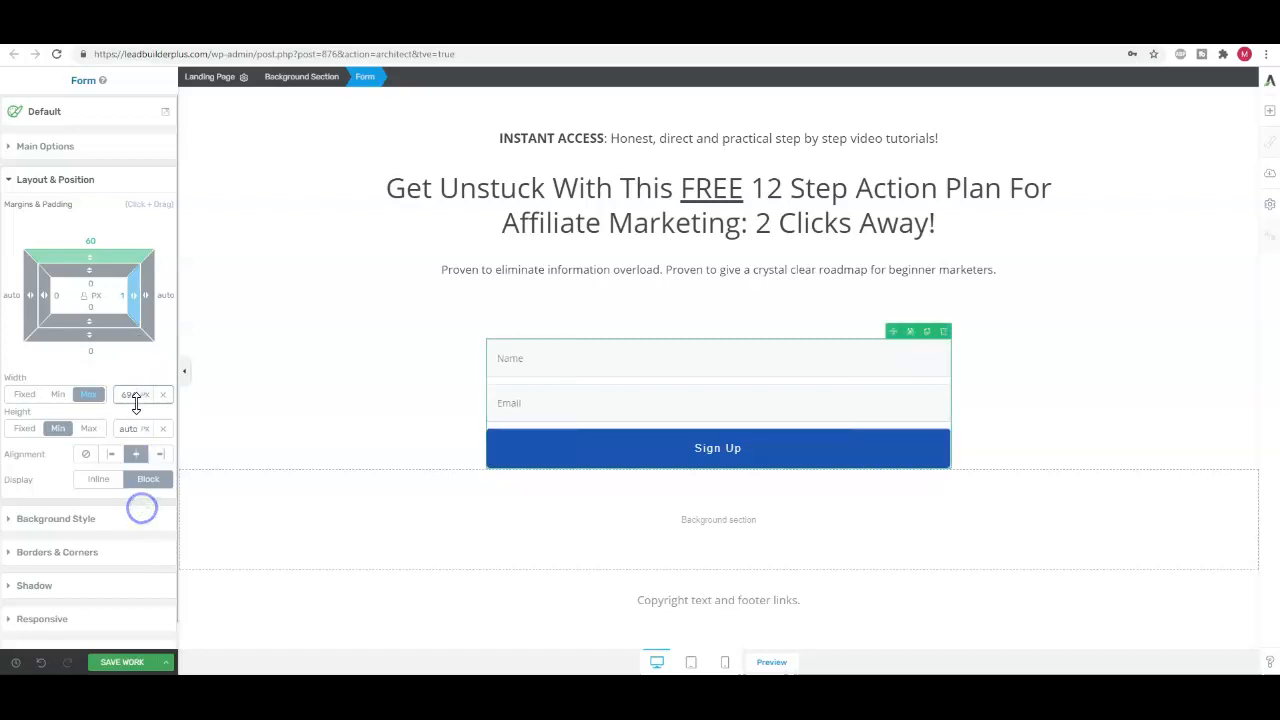
left_click_drag(133, 398, 164, 397)
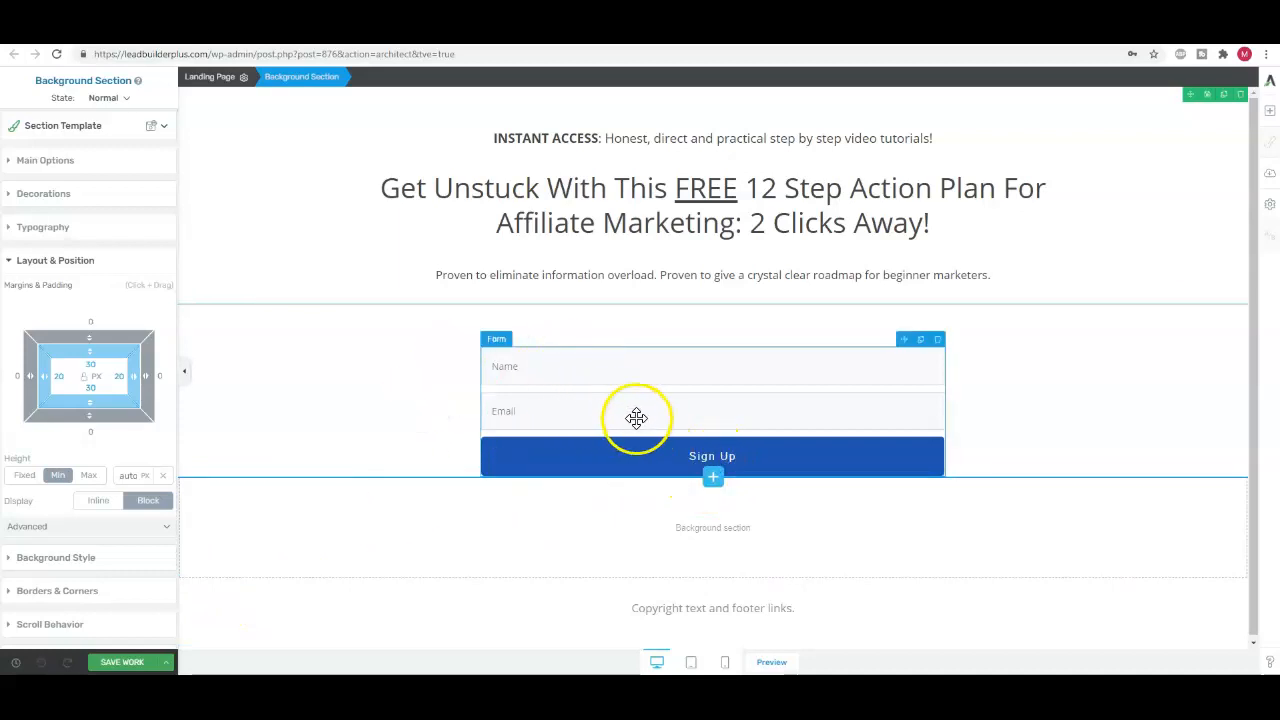
Change the form's submit button text to "Get Started Immediately" and enlarge its font size
left_click(636, 455)
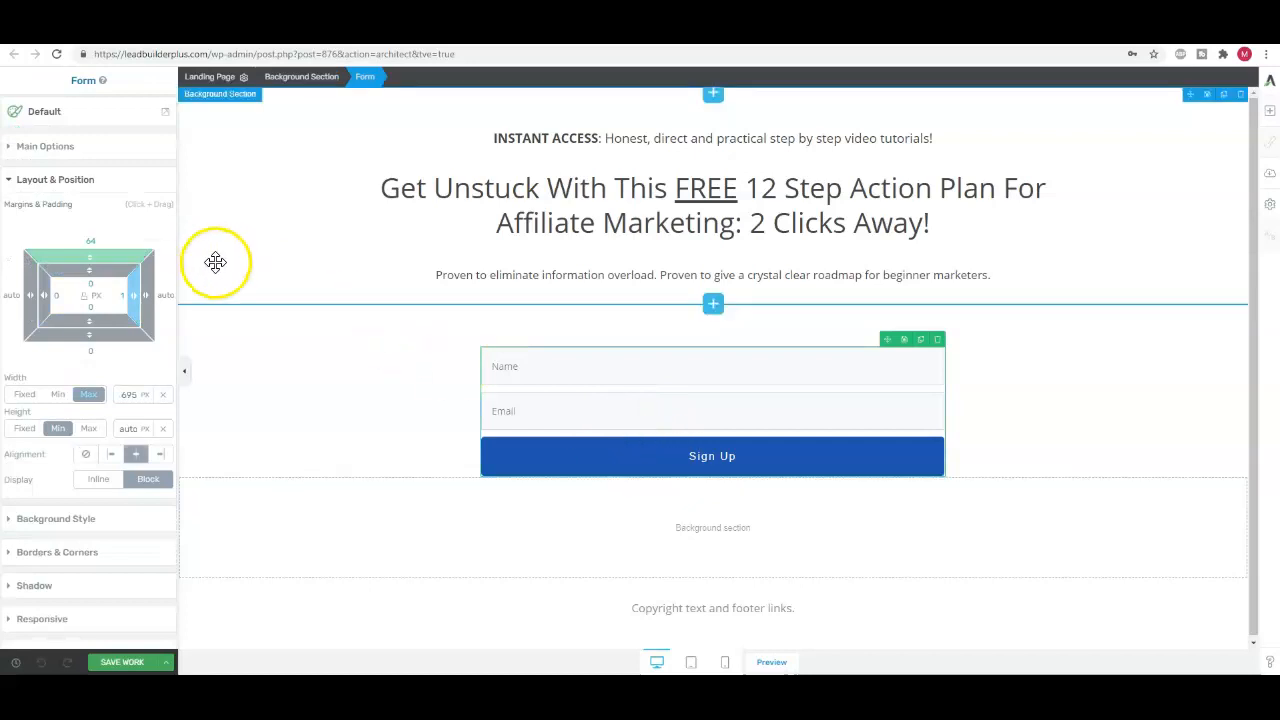
left_click(55, 146)
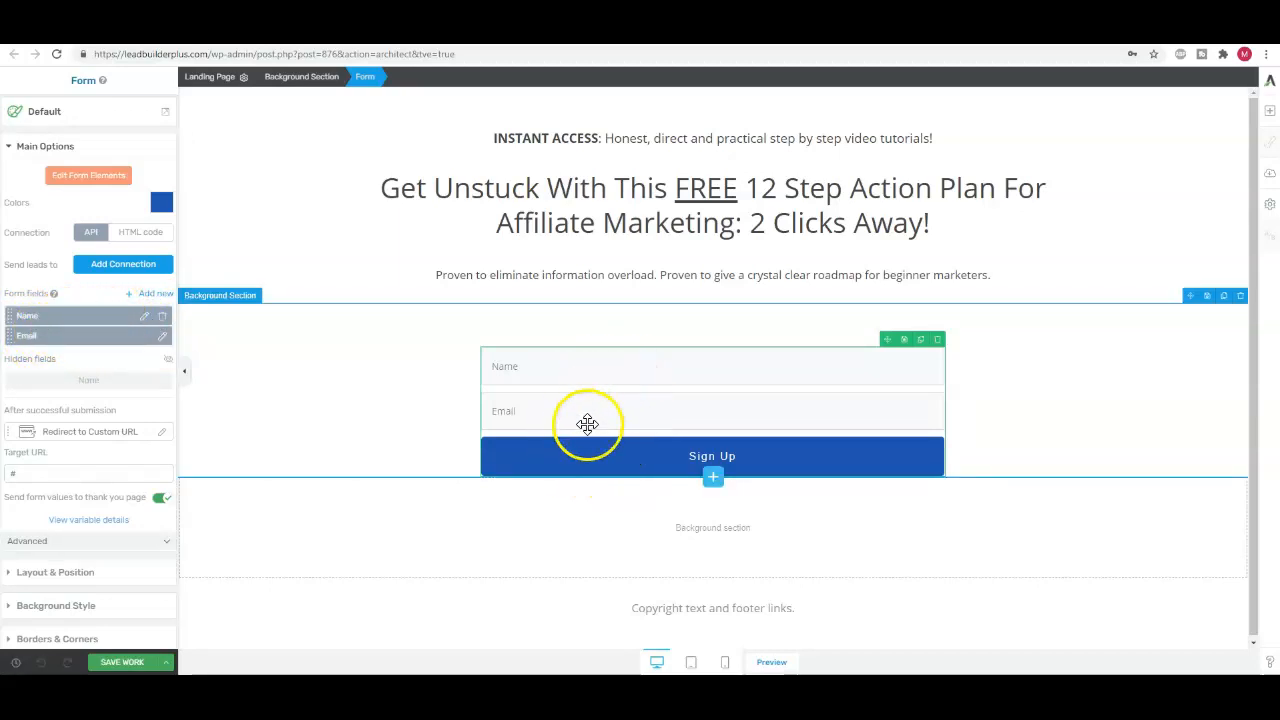
left_click(723, 455)
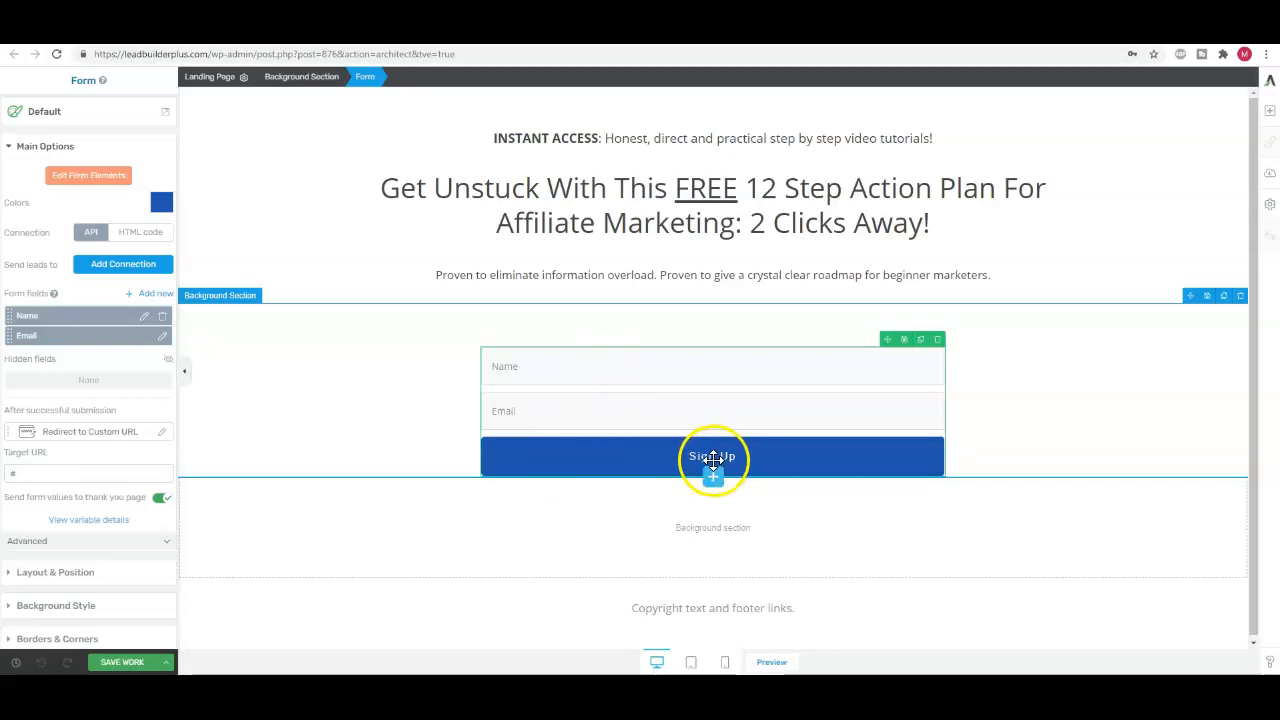
double_click(714, 458)
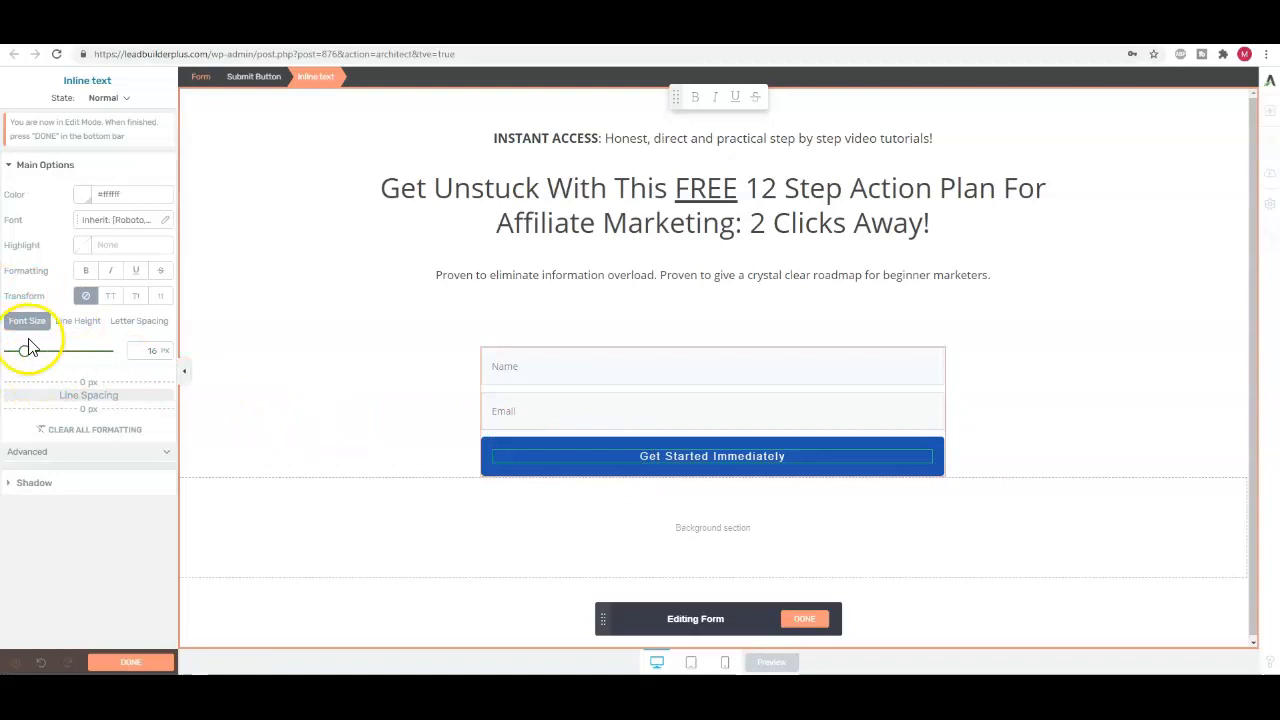
left_click_drag(25, 357, 41, 357)
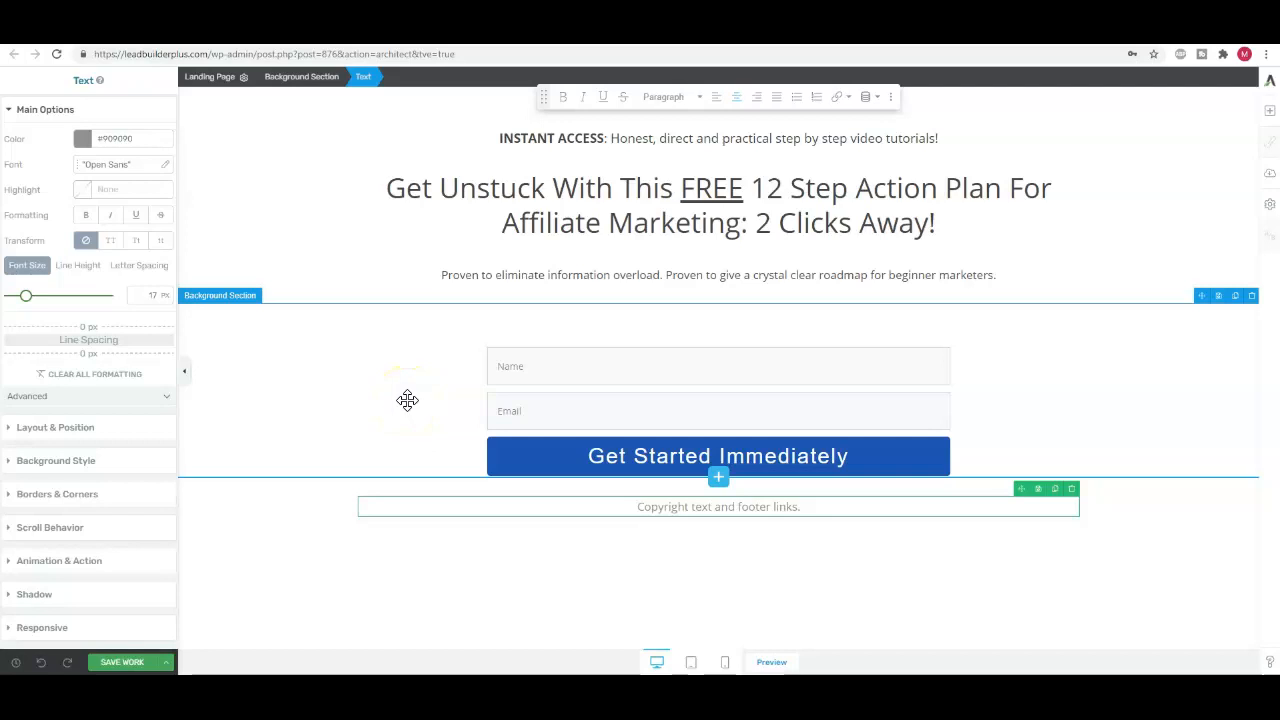
Add a GDPR Checkbox field to the opt-in form, with its name and value left at the defaults
left_click(322, 400)
left_click(460, 399)
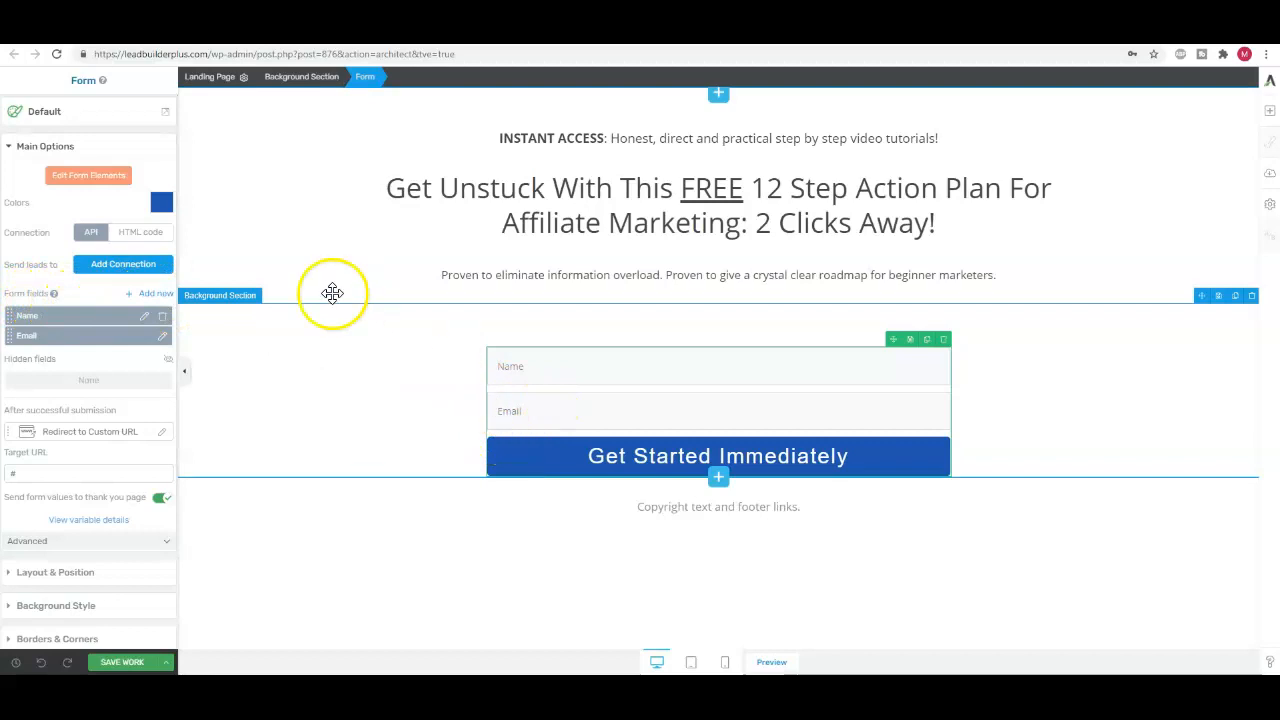
left_click(152, 294)
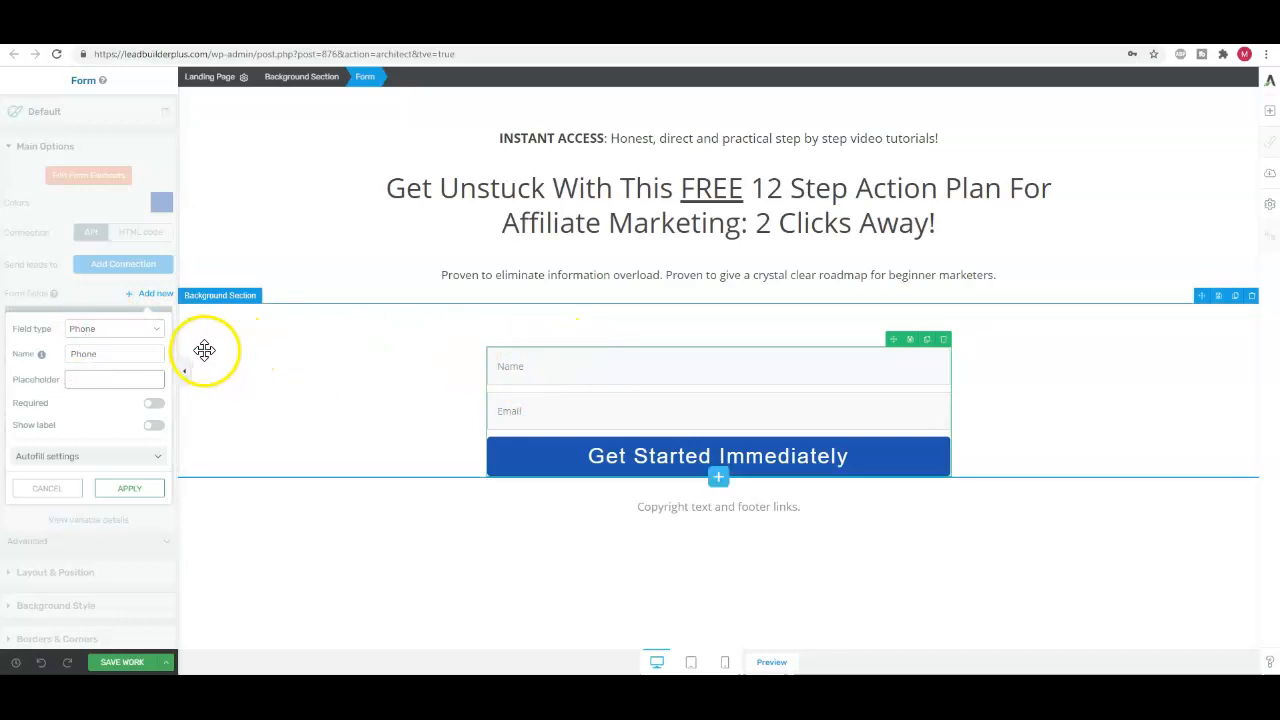
left_click(160, 337)
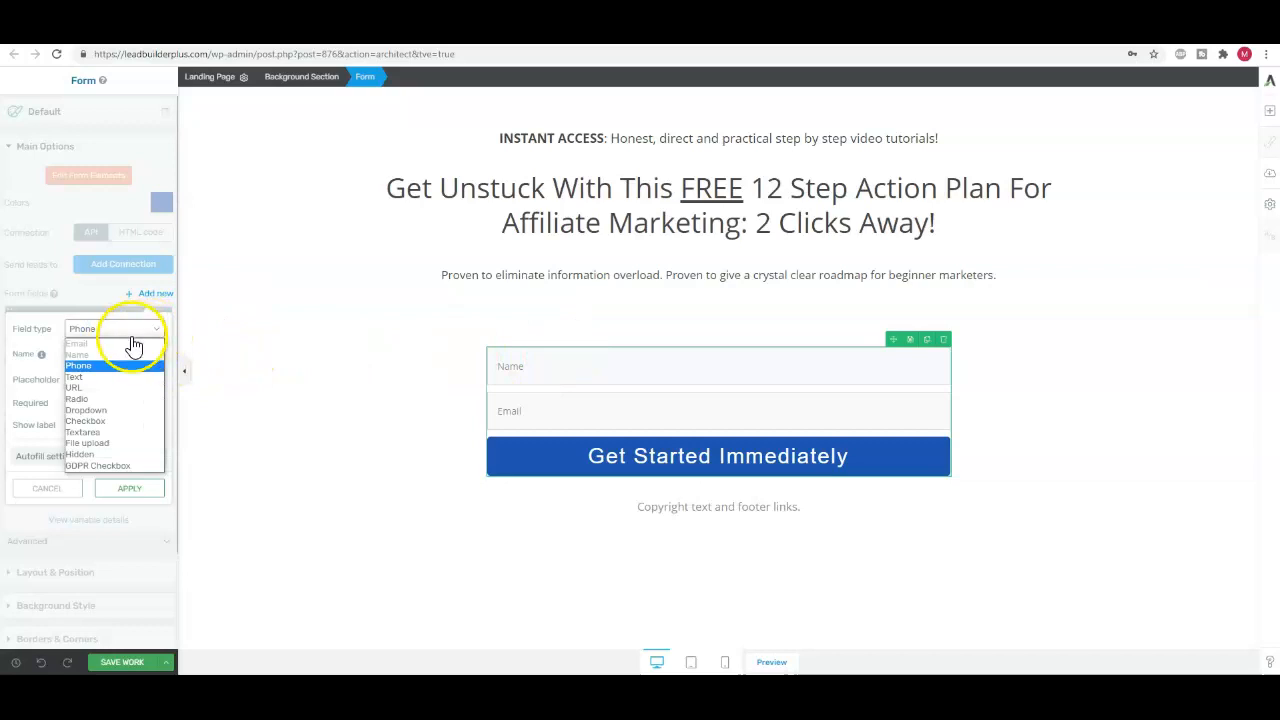
left_click(101, 465)
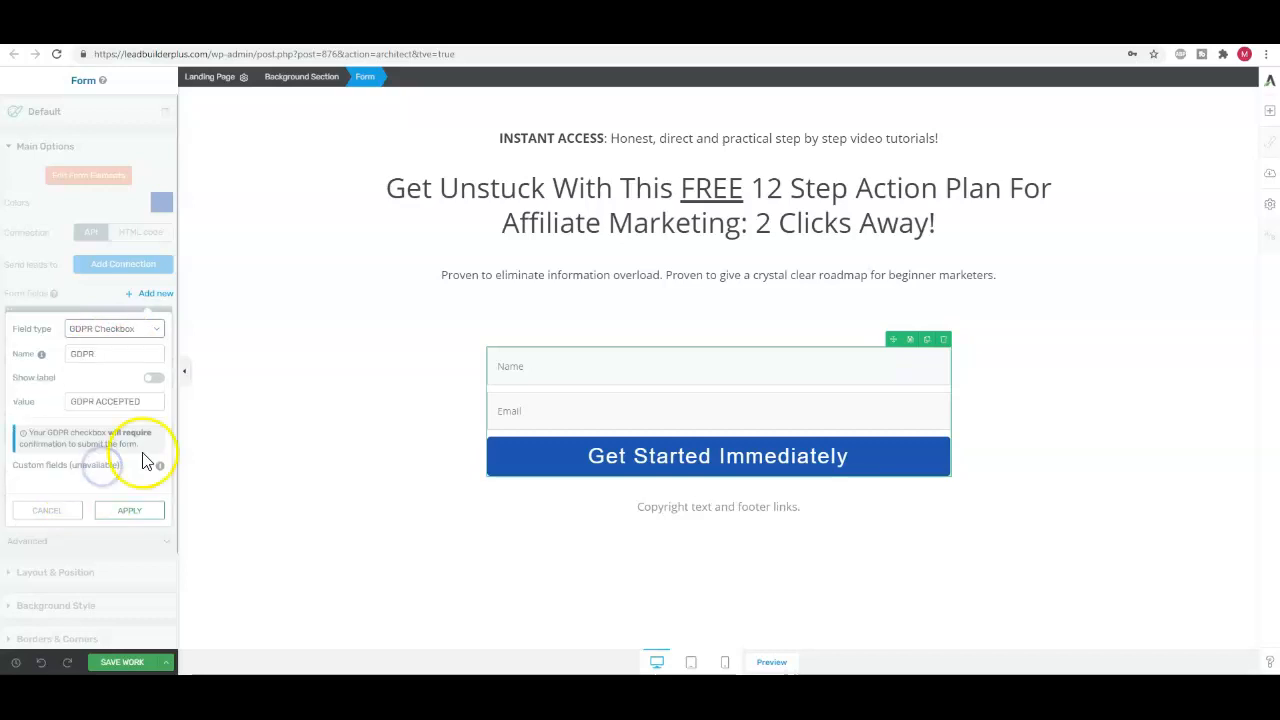
left_click(133, 512)
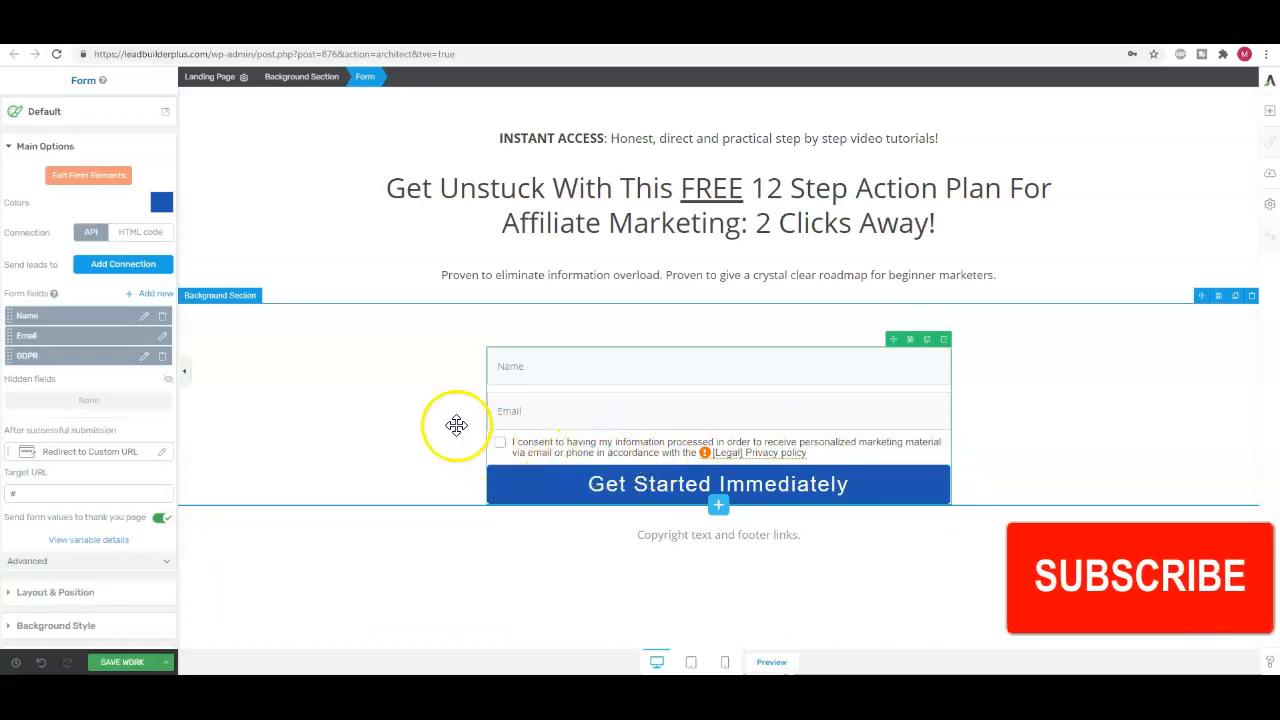
Edit the form elements and remove "or phone" from the GDPR consent text
left_click(88, 175)
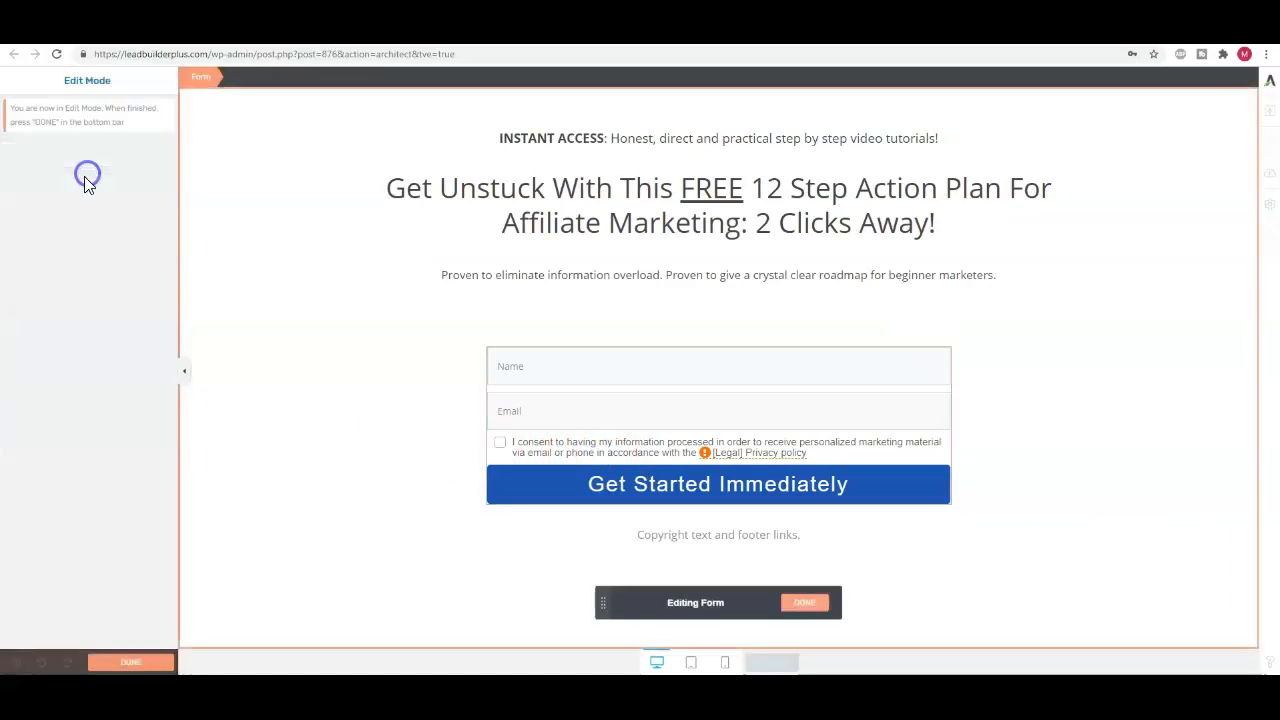
left_click(594, 450)
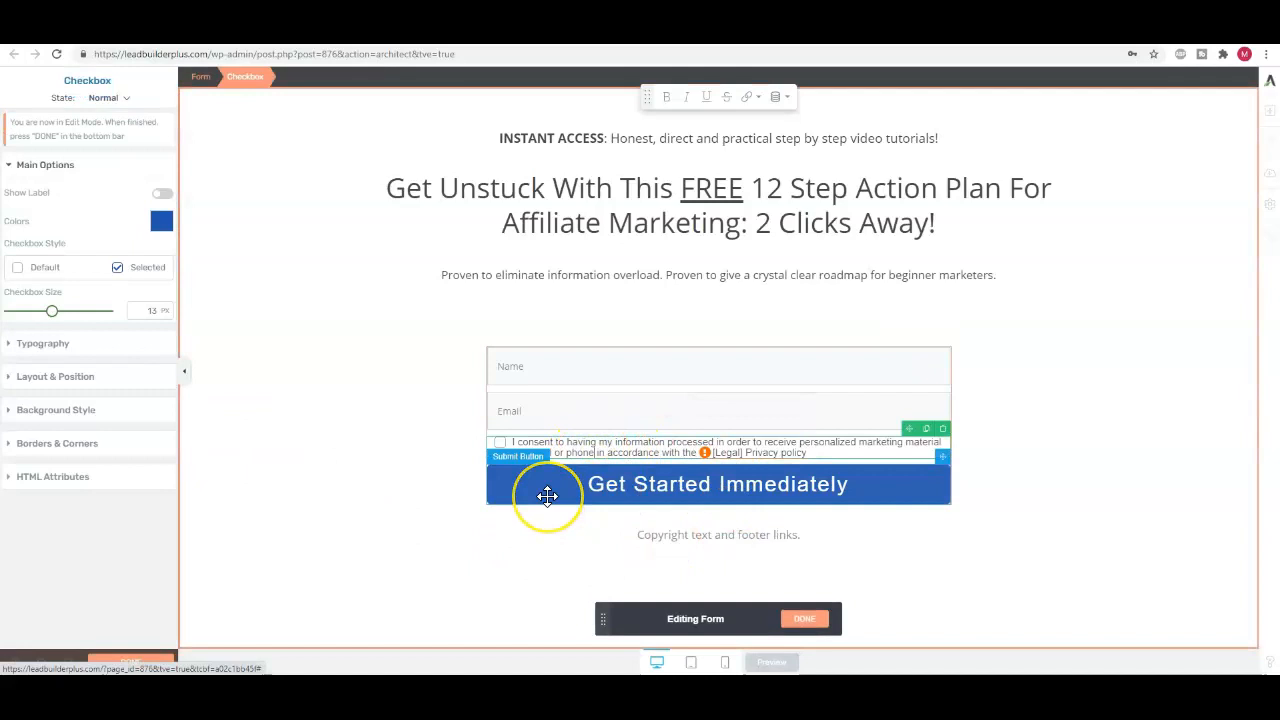
key("BackSpace")
key("BackSpace")
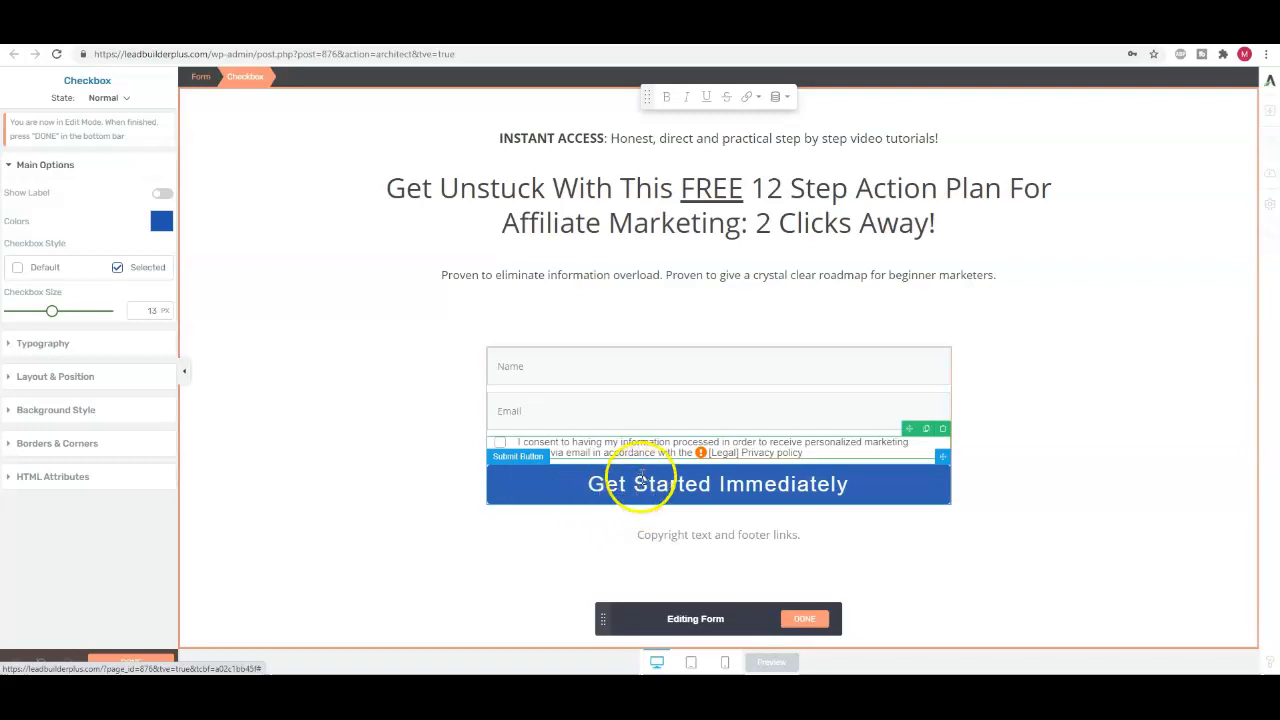
Replace the "[Legal] Privacy policy" variable in the consent text with plain text "Privacy Policy"
left_click(717, 452)
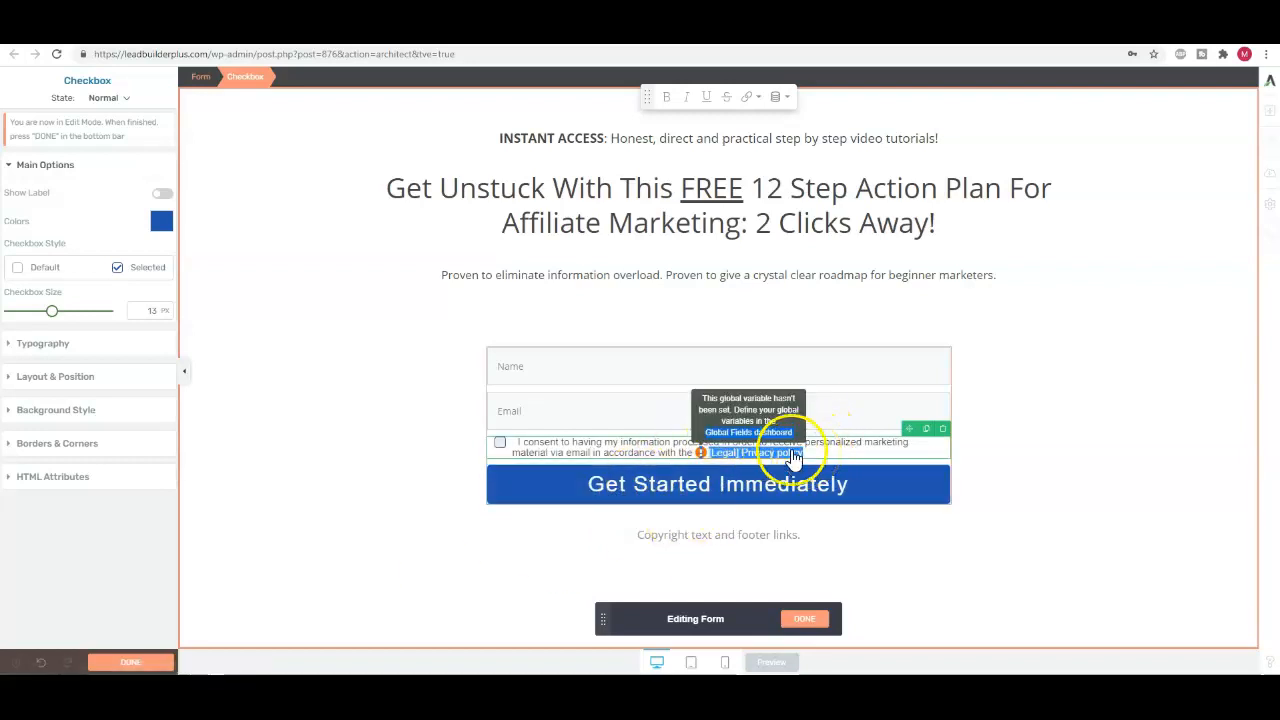
key("BackSpace")
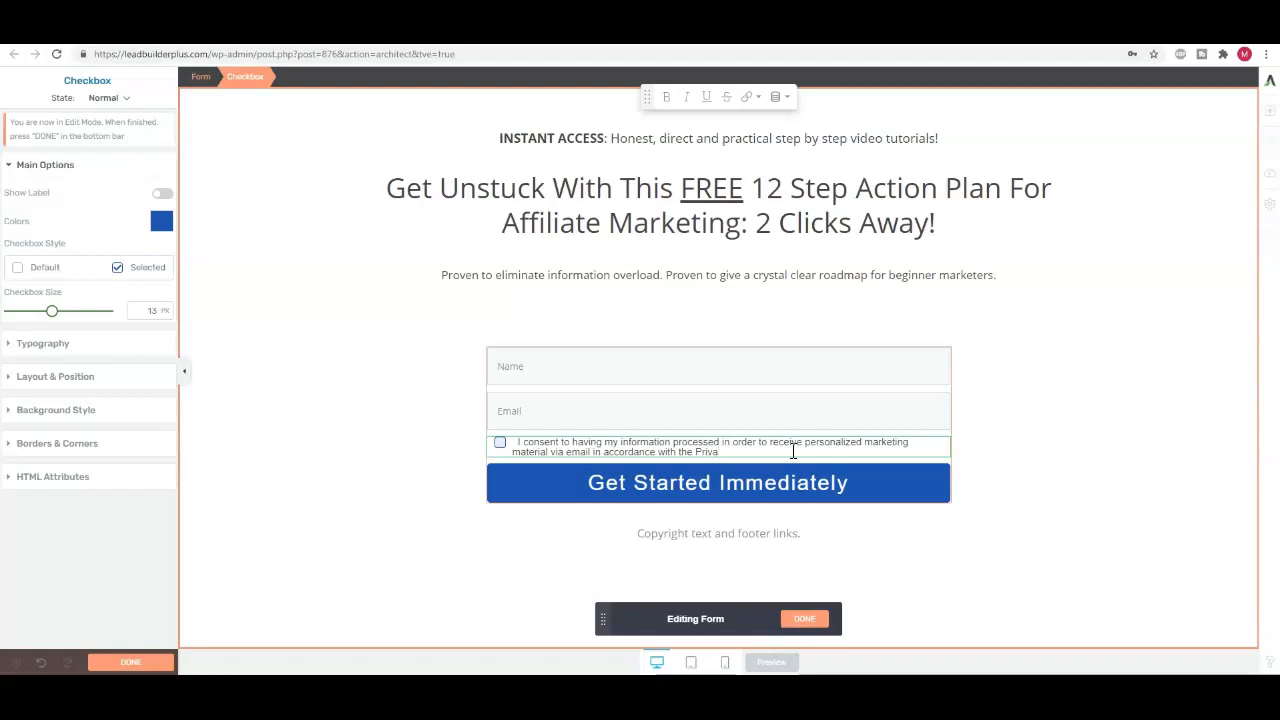
type("Privacy Policy")
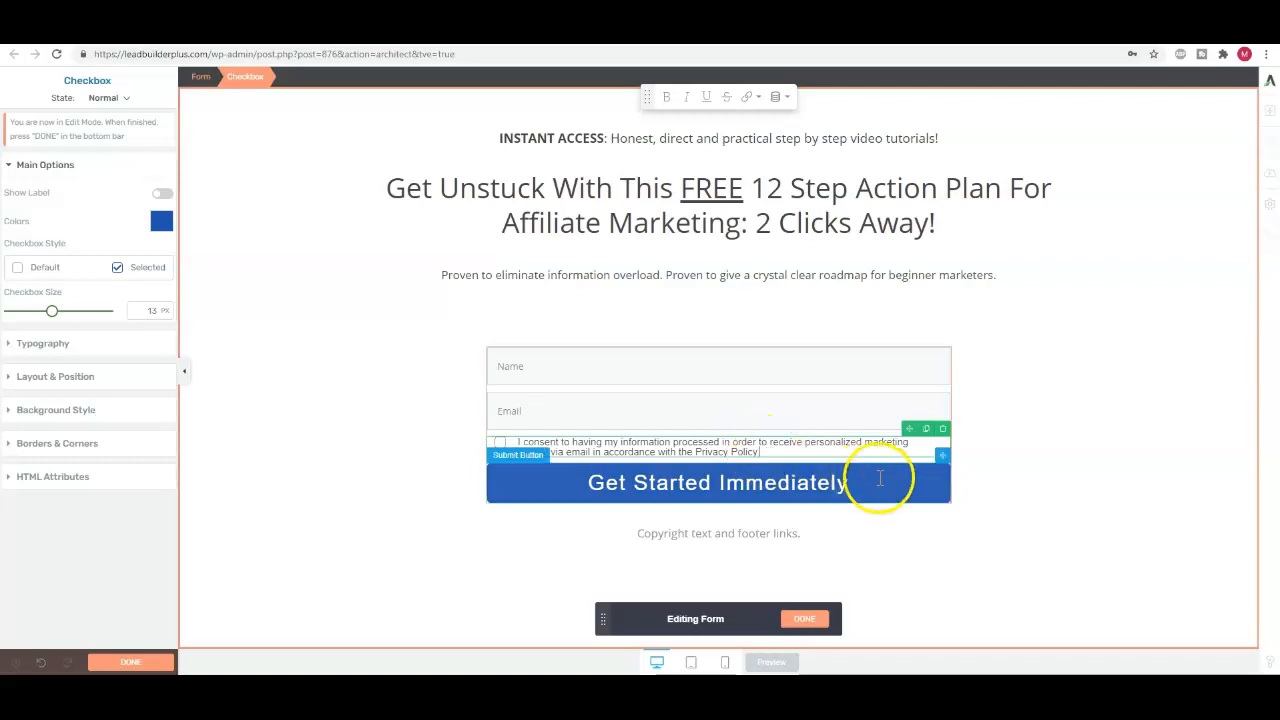
Link "Privacy Policy" in the GDPR consent text to the site's Privacy Policy page, set to open in a new tab
left_click(1008, 435)
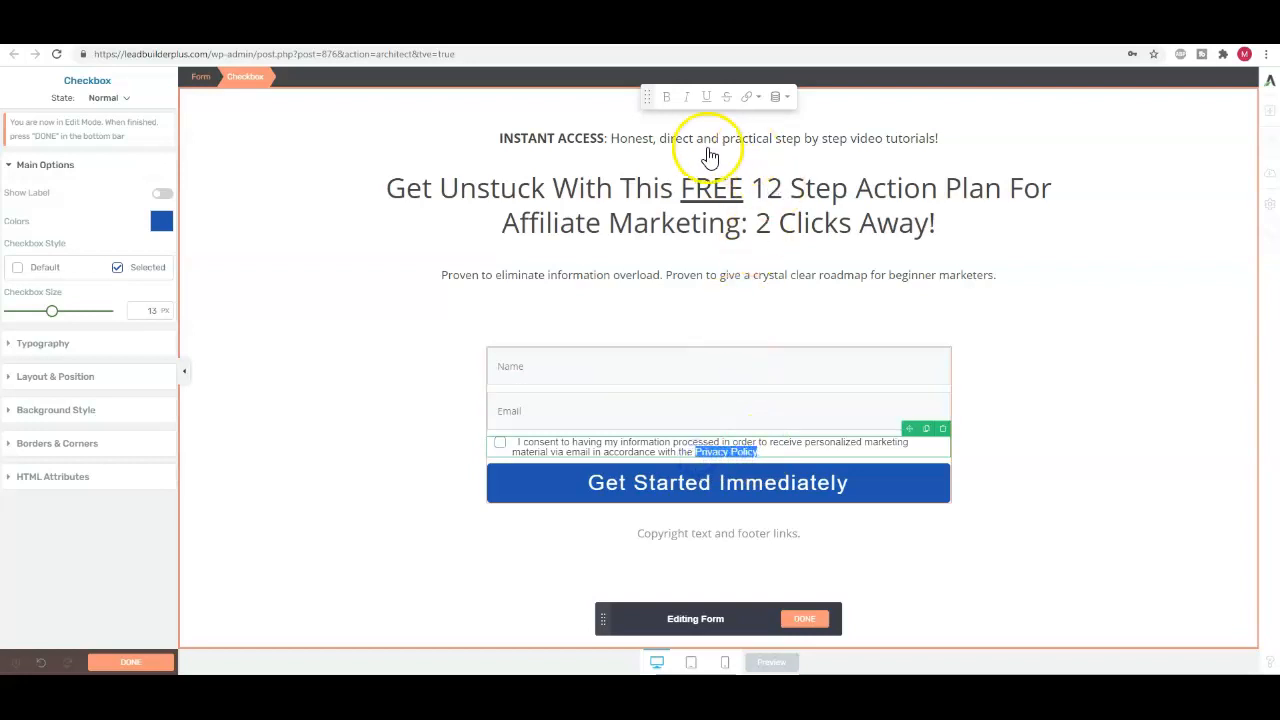
left_click(754, 100)
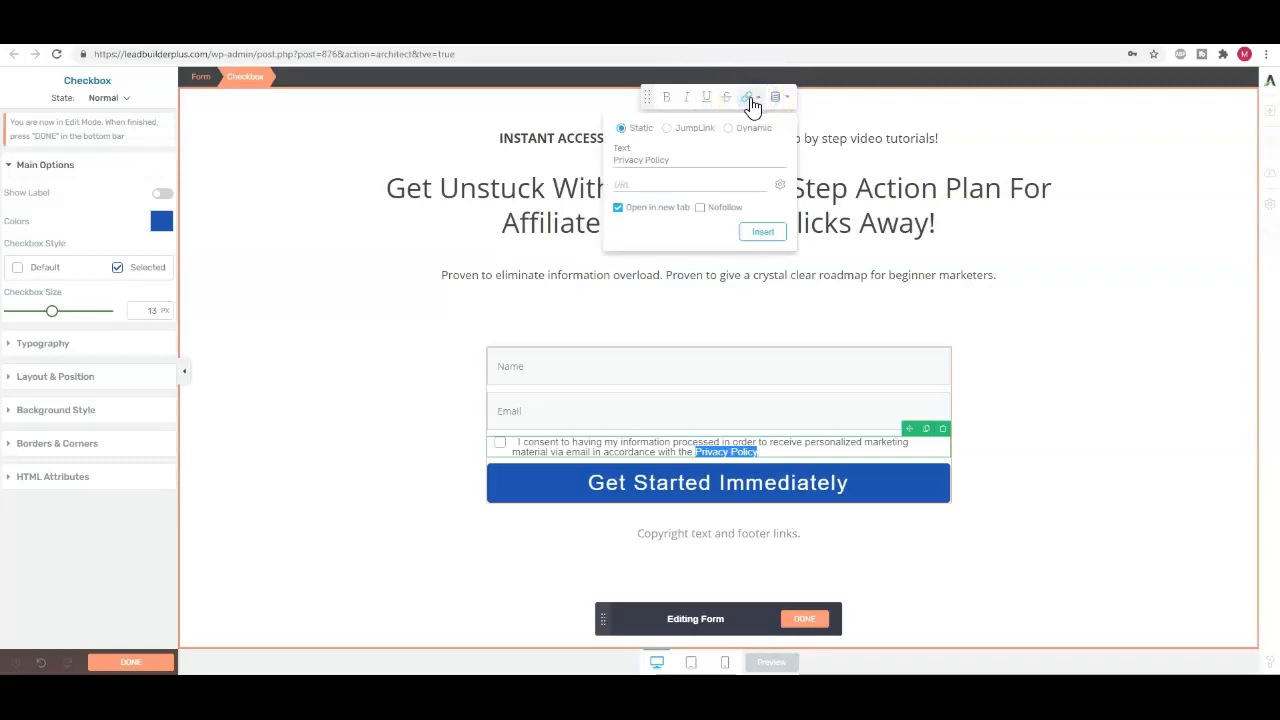
left_click(630, 181)
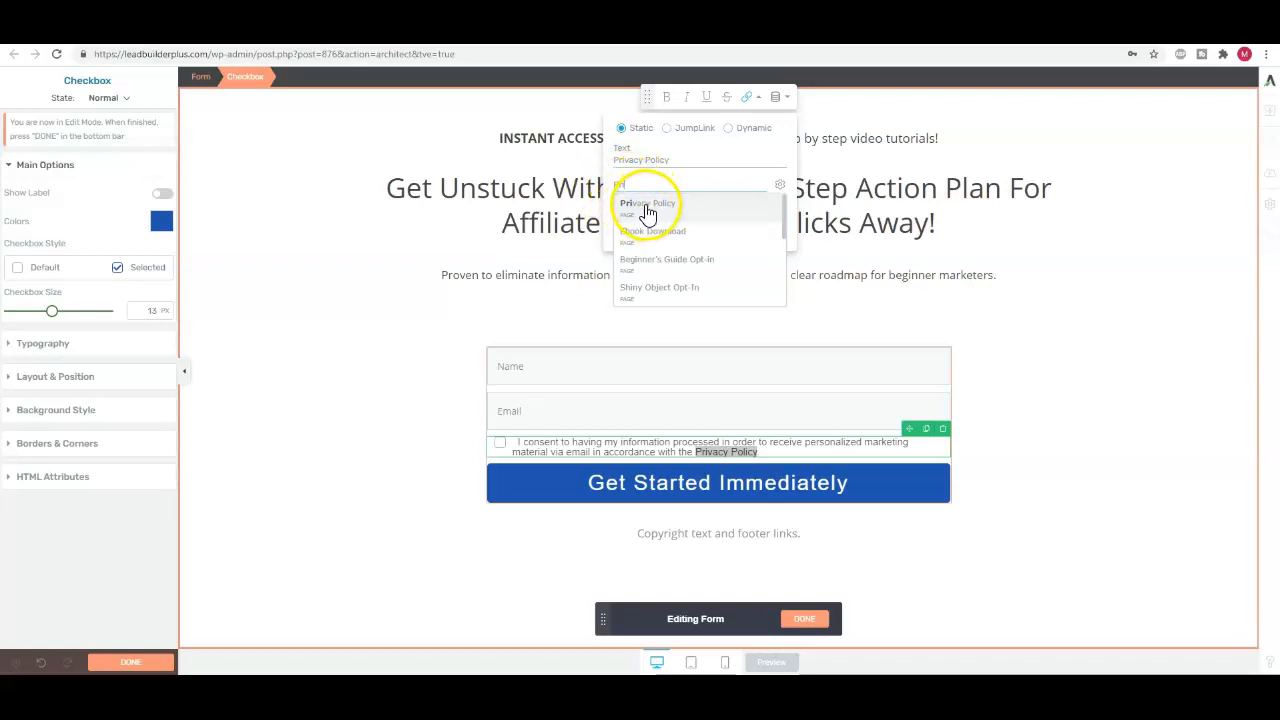
left_click(648, 205)
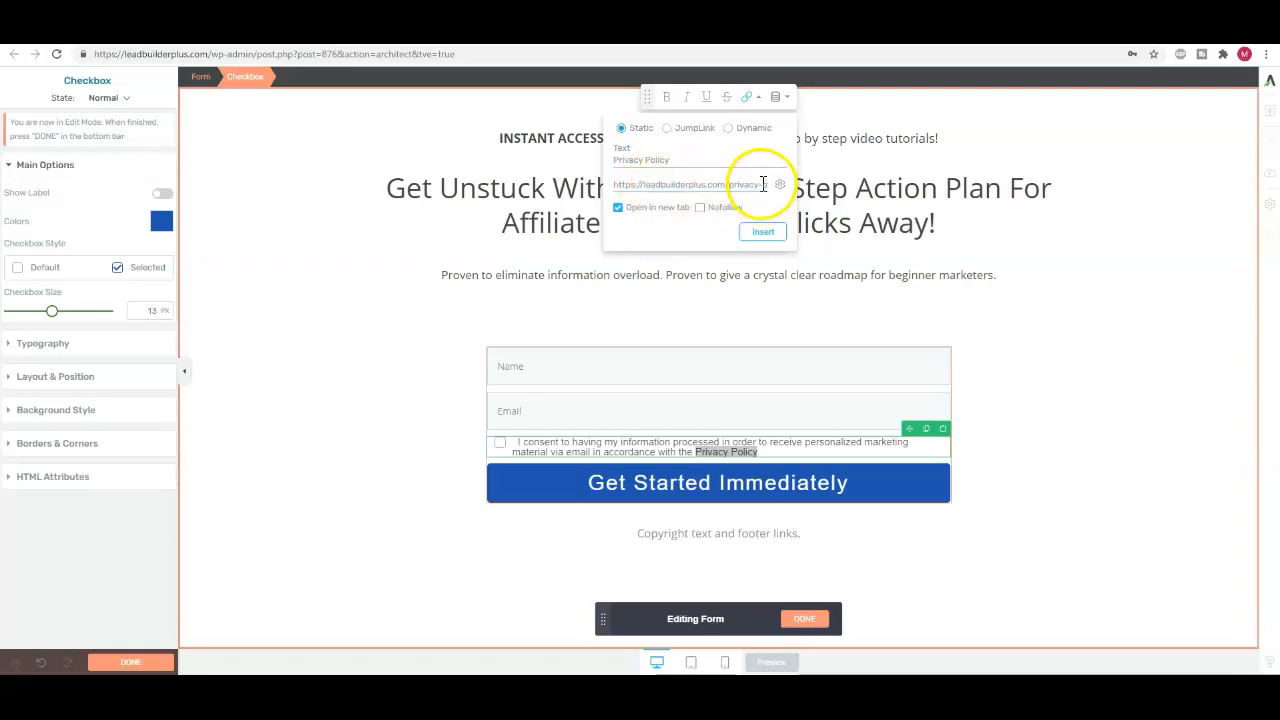
left_click(764, 234)
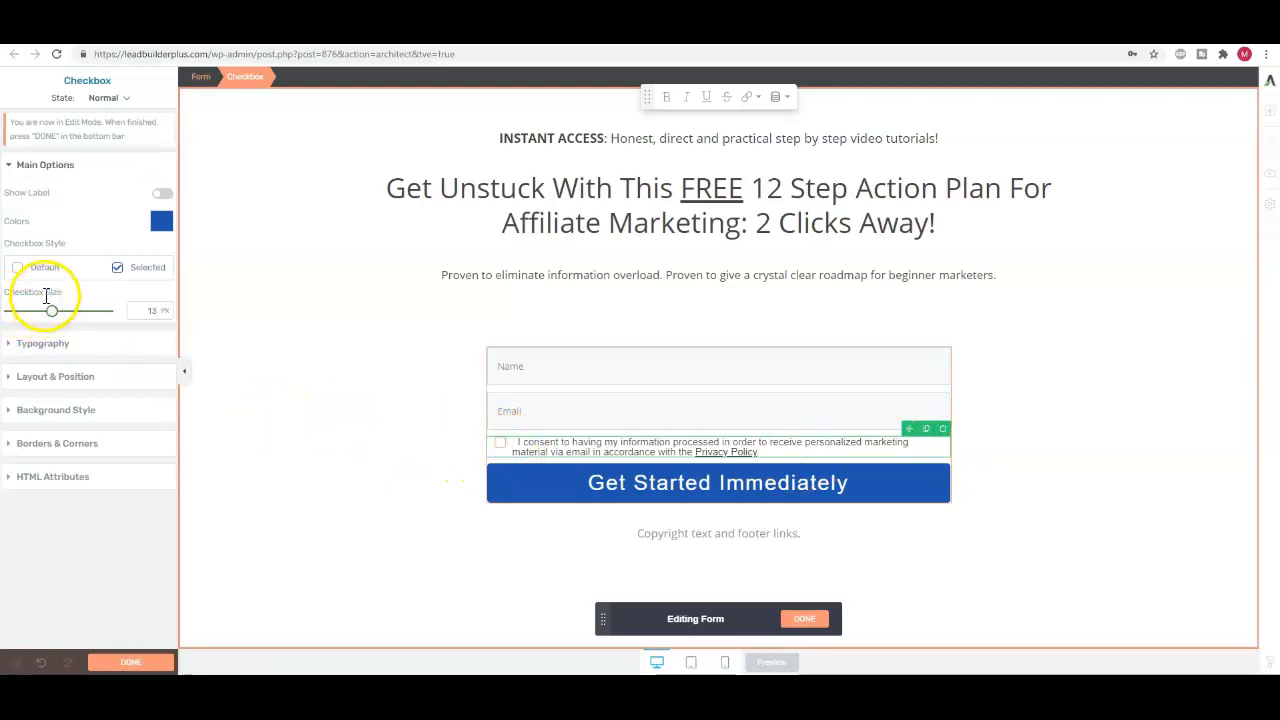
Set the GDPR checkbox size to 21 px and remove the extra space before the consent text
left_click_drag(53, 322, 79, 318)
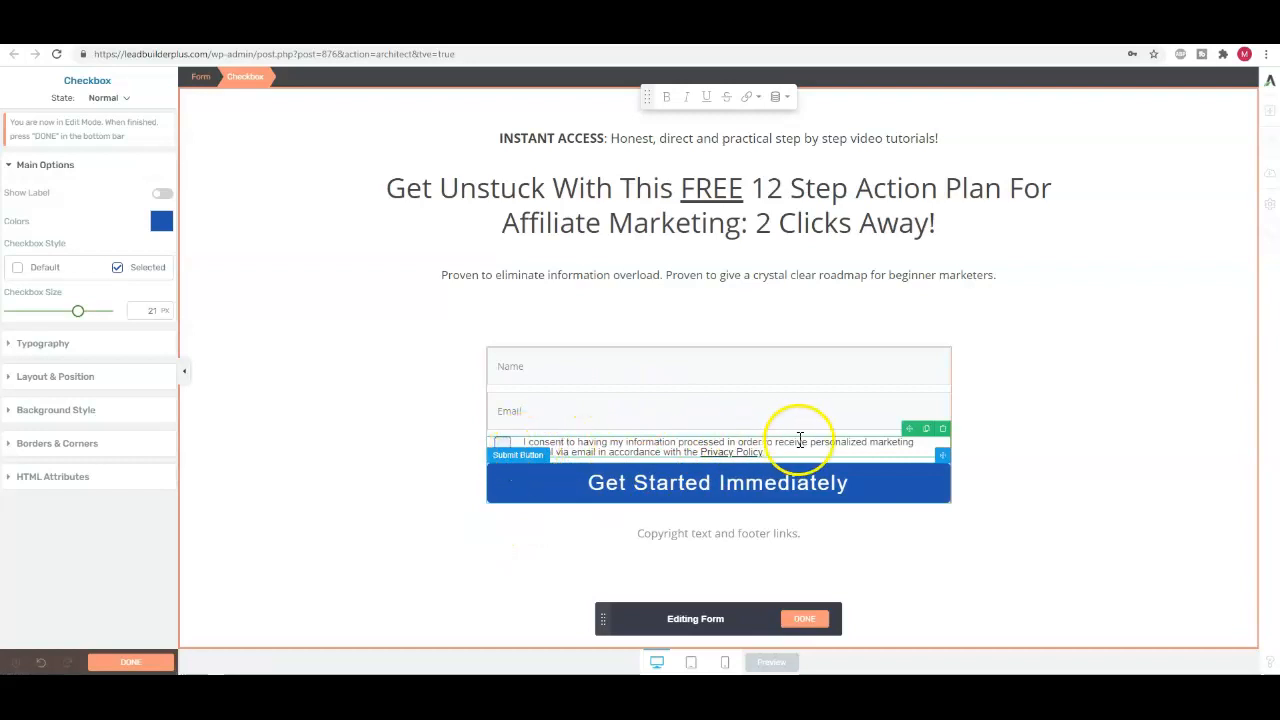
left_click(523, 442)
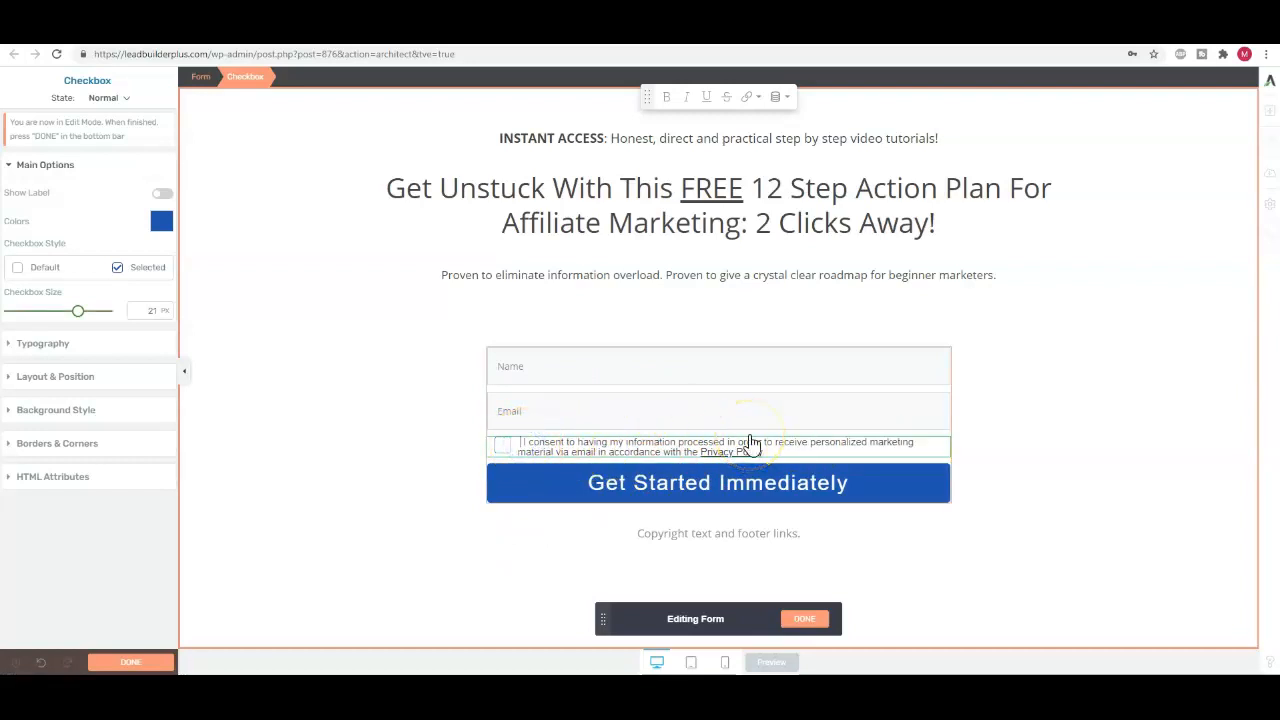
key("BackSpace")
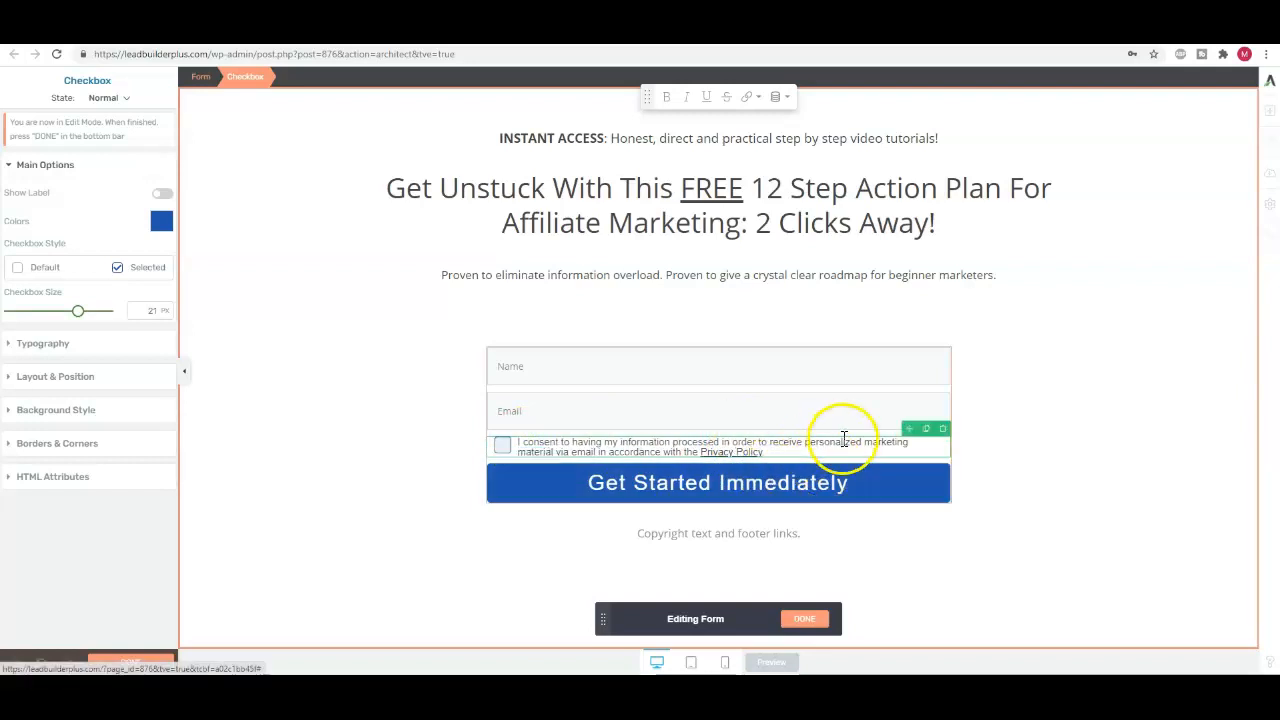
left_click(1029, 418)
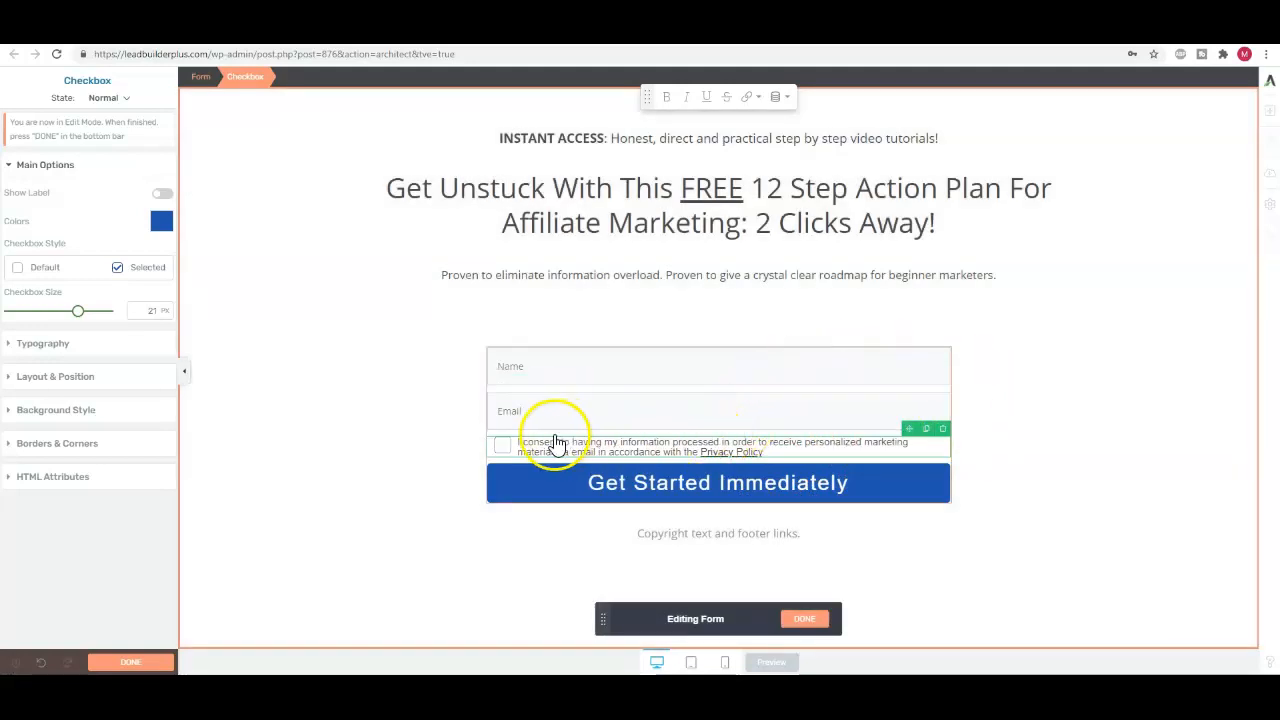
Center-align the GDPR consent text and finish editing the form elements
left_click_drag(545, 443, 749, 443)
left_click(46, 343)
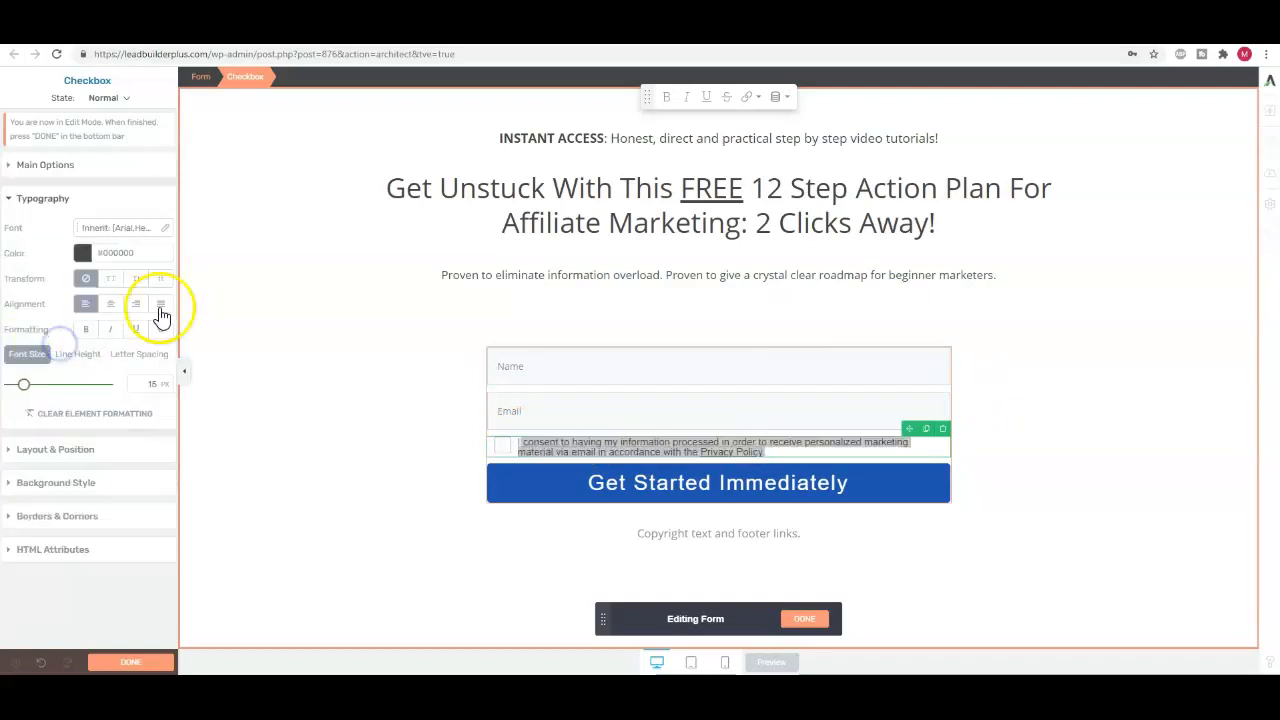
left_click(111, 304)
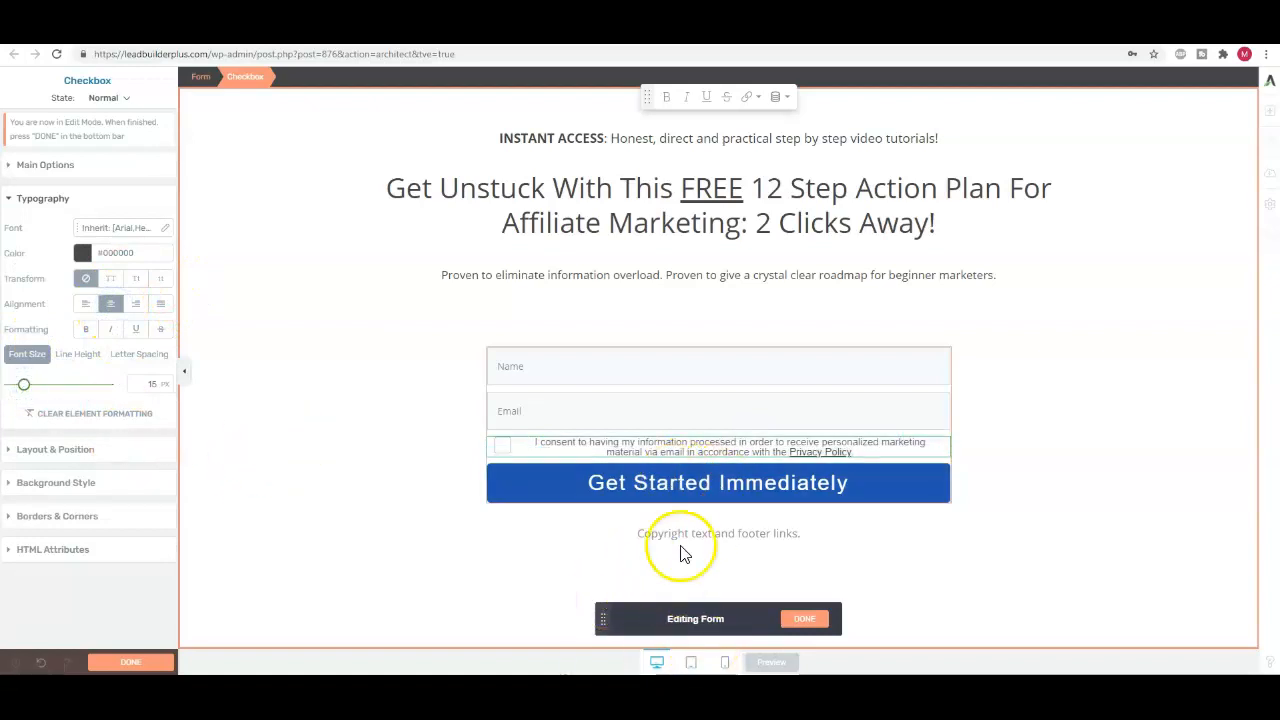
left_click(806, 618)
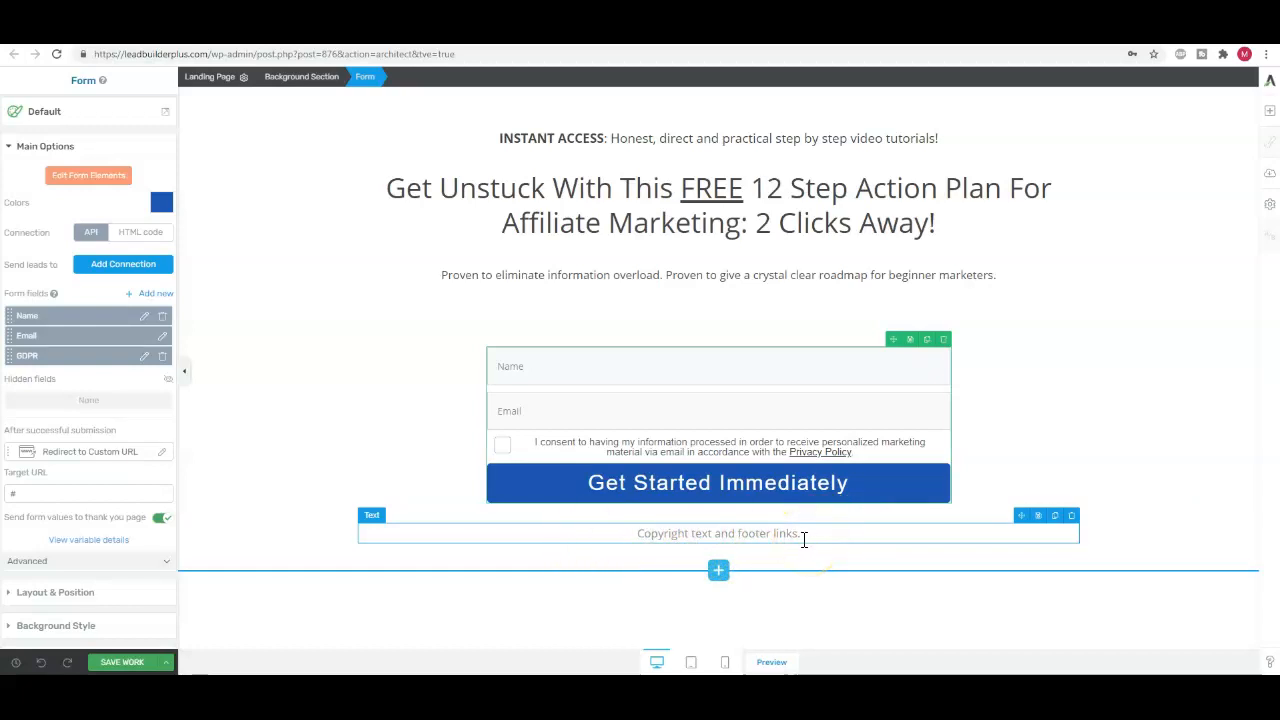
Paste the footer line "2021 Lead Builder Plus. All rights Reserved | Privacy Policy. Affiliate Disclosure. Income Disclosure." with its links into the copyright text
left_click(810, 533)
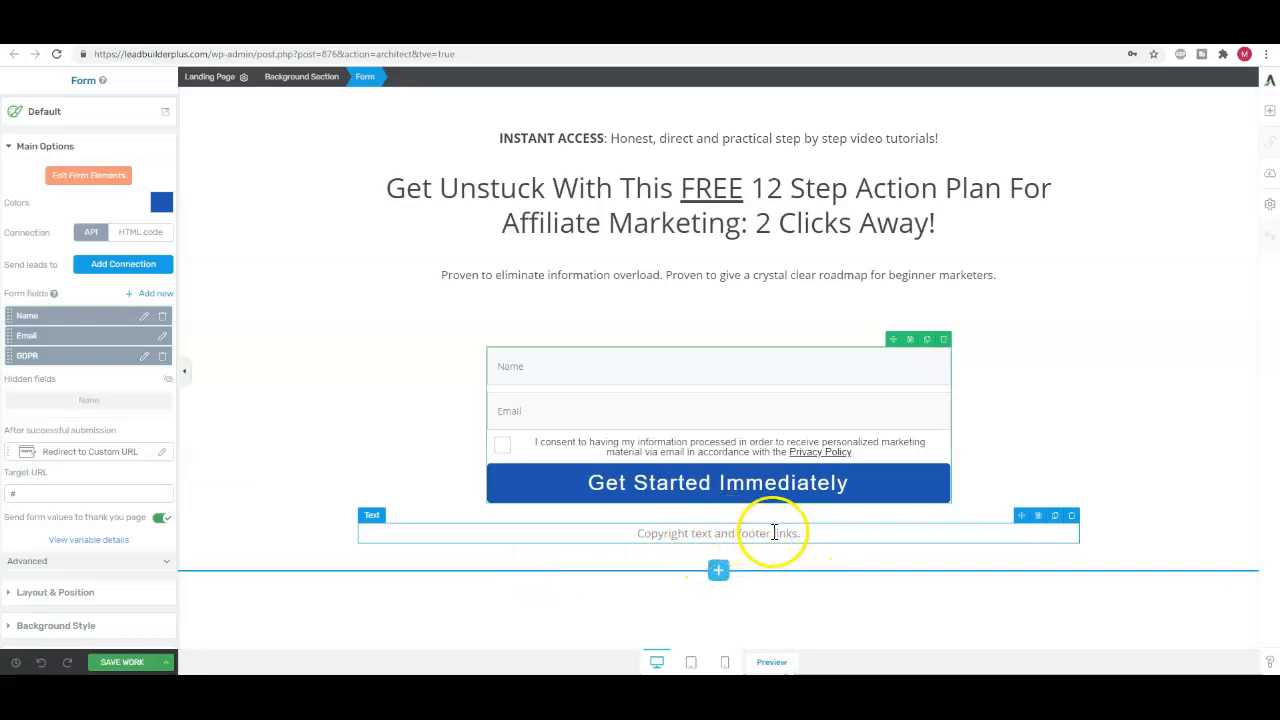
right_click(777, 533)
left_click(810, 425)
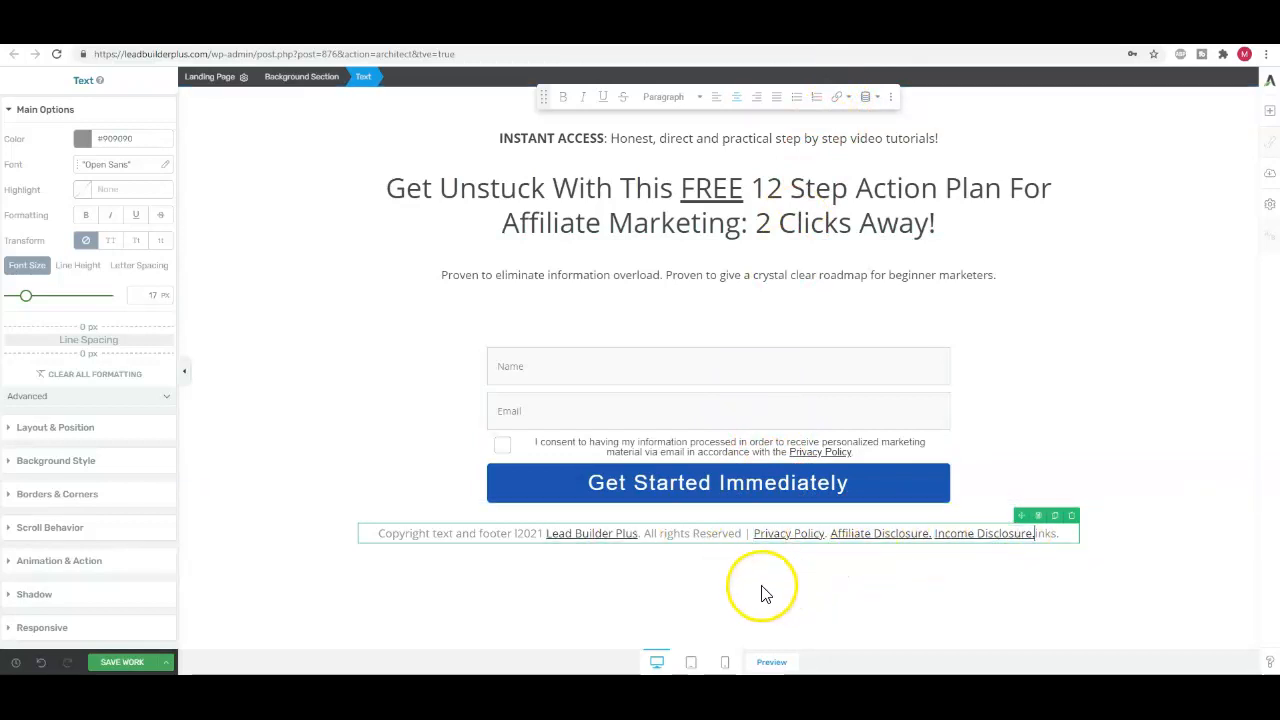
left_click(292, 403)
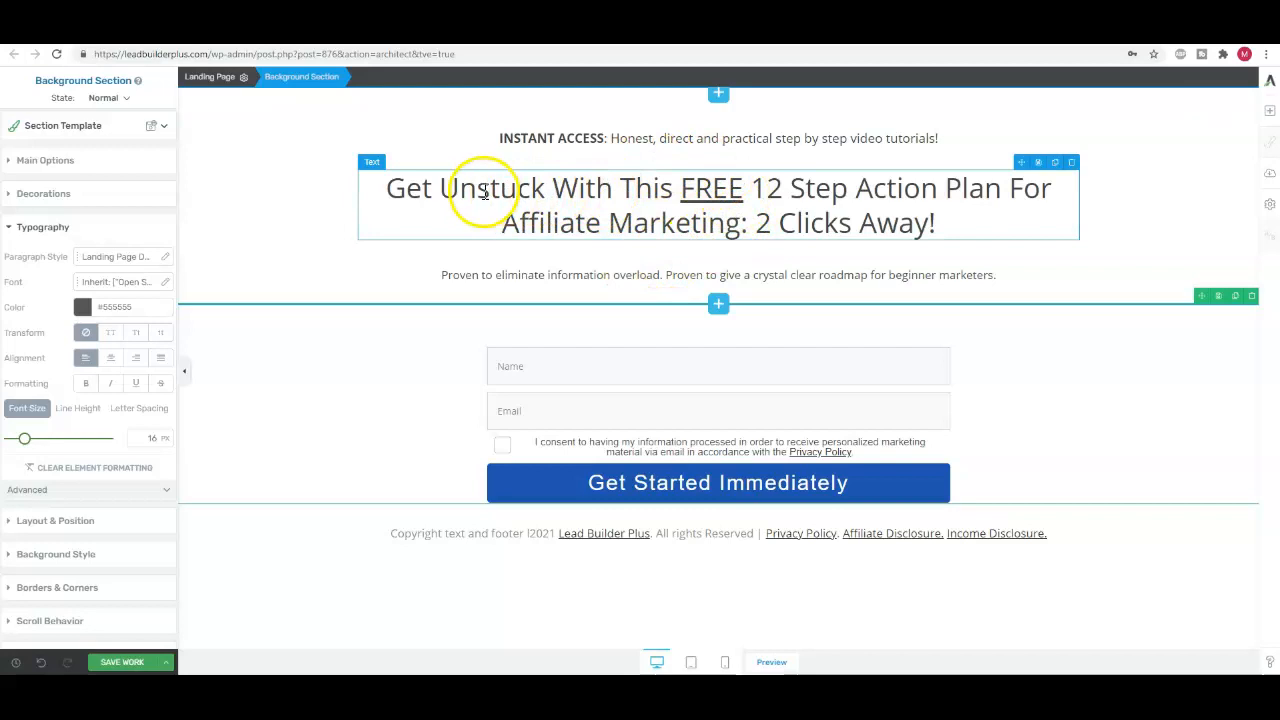
Change the color of the whole headline to light red (#e15858)
left_click_drag(383, 188, 984, 216)
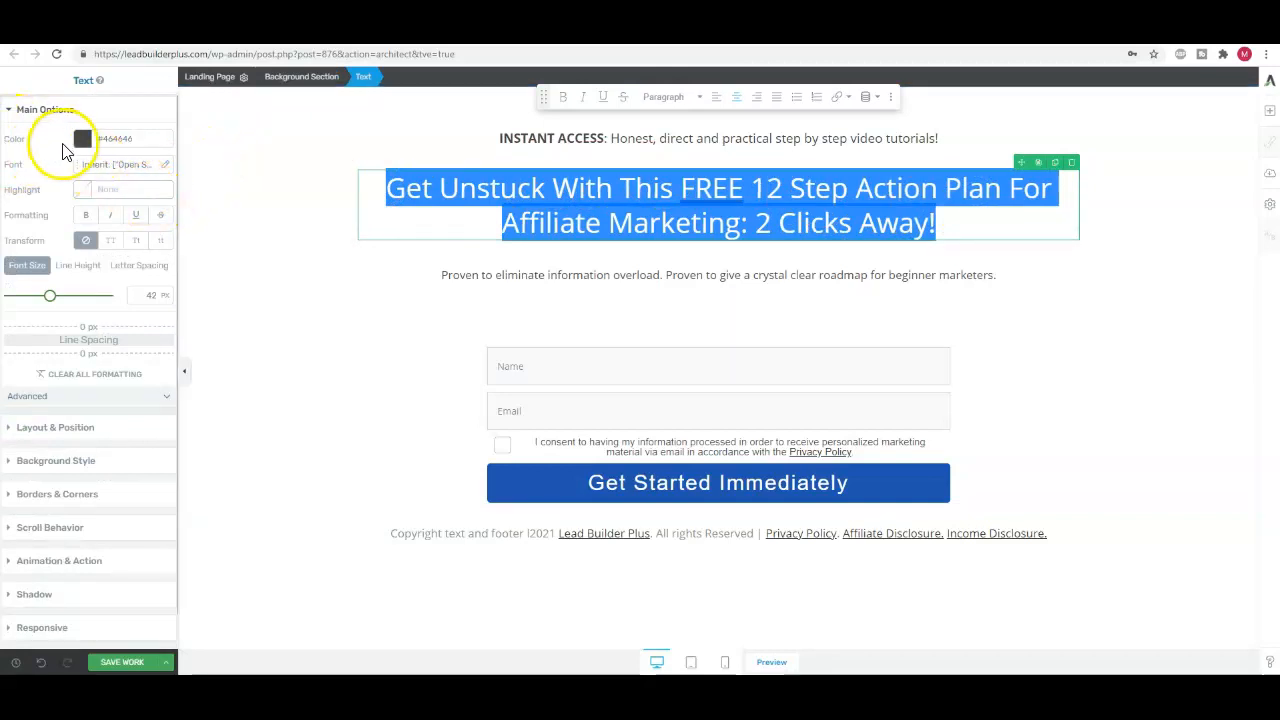
left_click(84, 142)
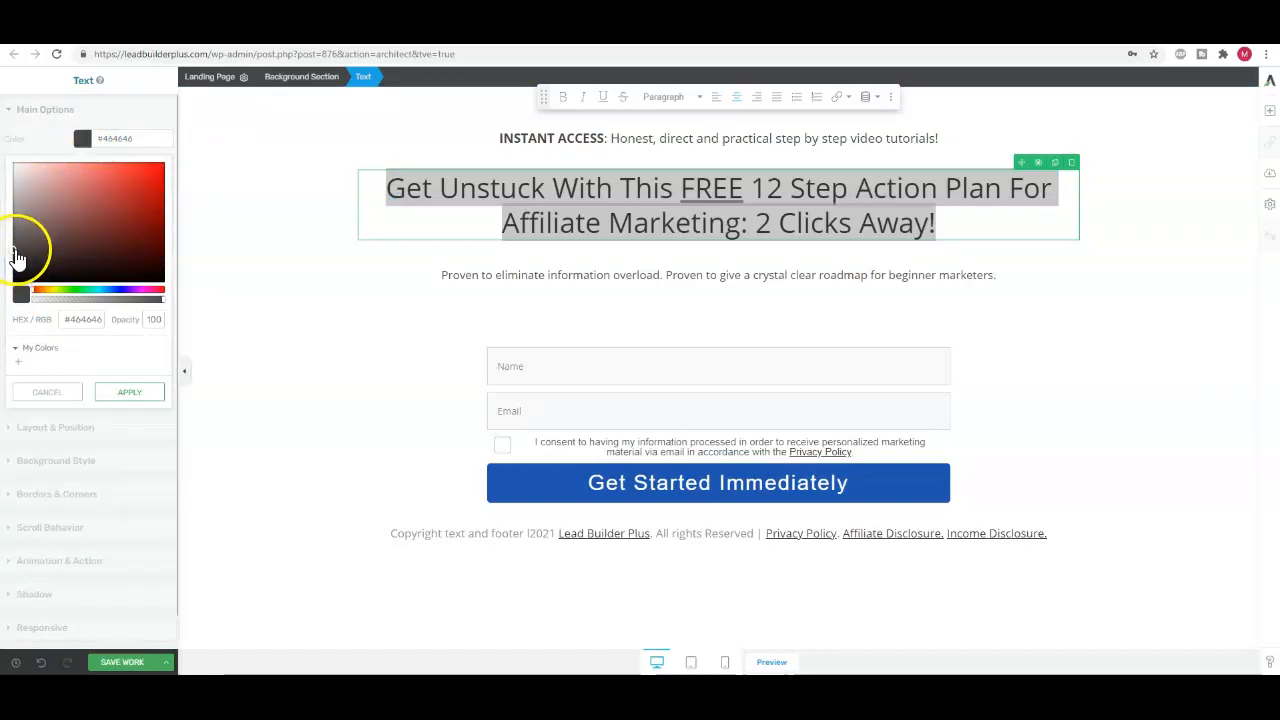
left_click_drag(25, 244, 40, 217)
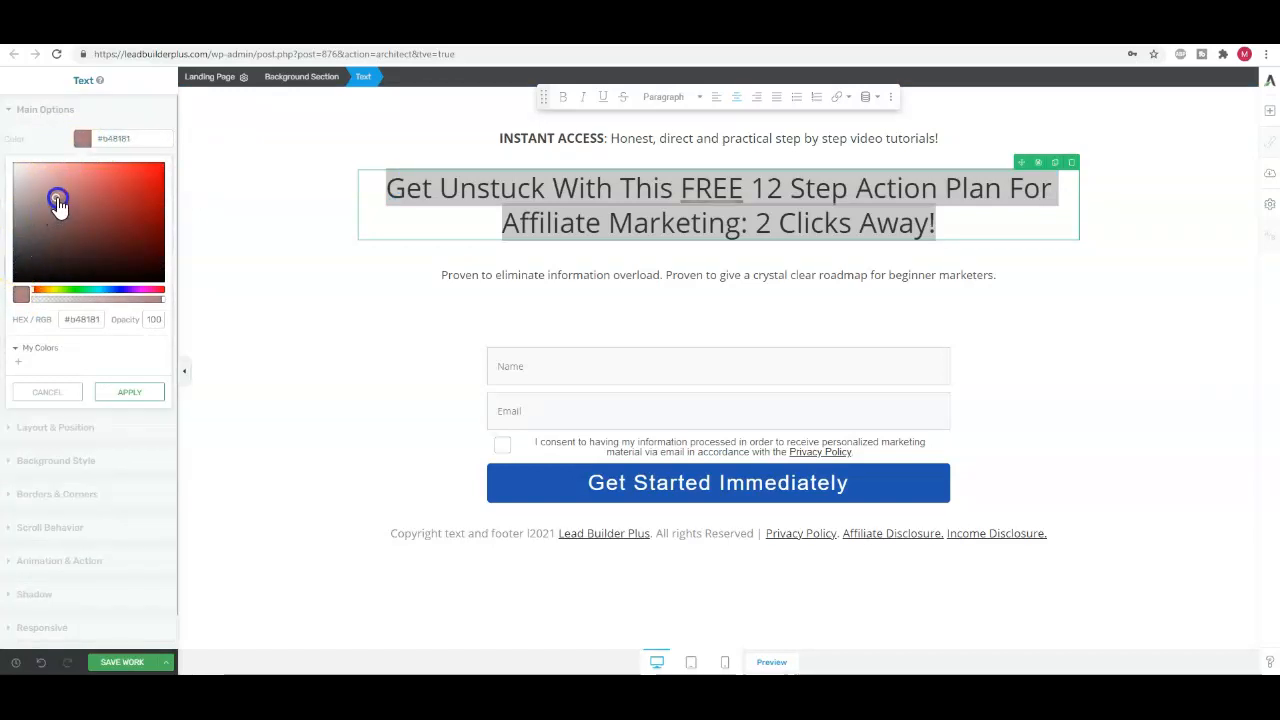
left_click_drag(104, 189, 122, 188)
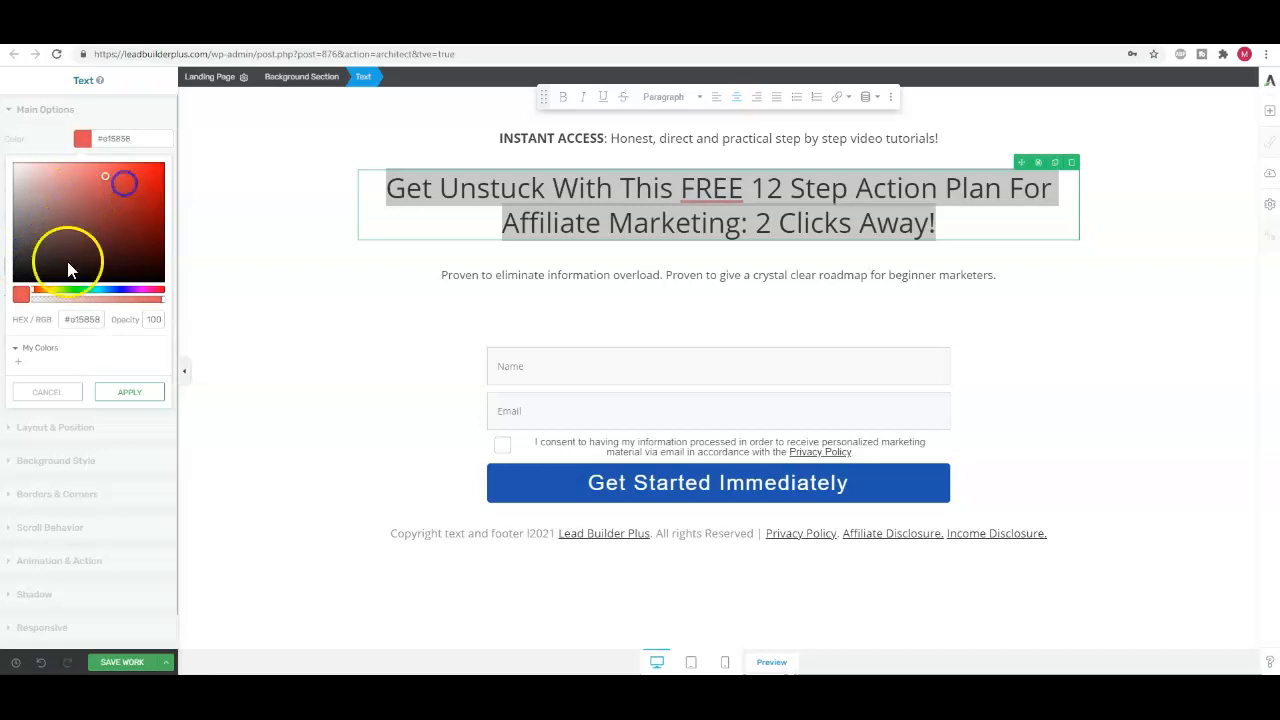
left_click(128, 392)
left_click(408, 162)
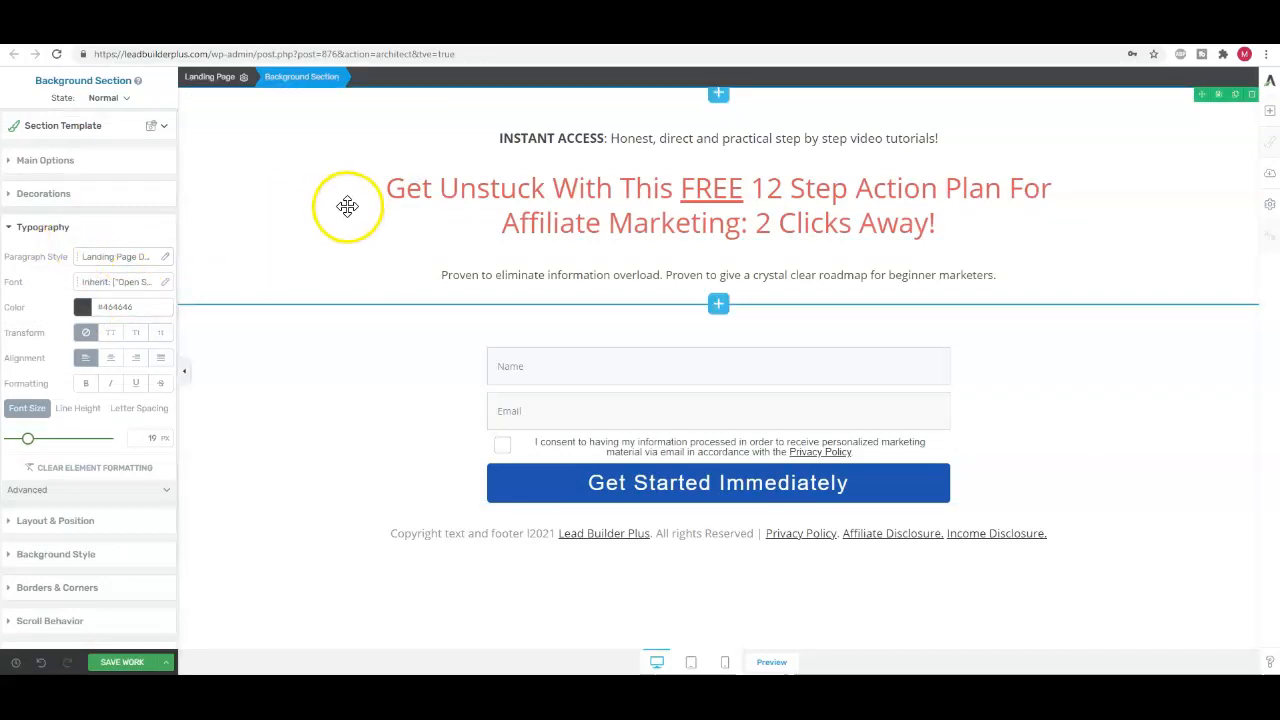
Make the entire headline bold
left_click_drag(388, 188, 853, 228)
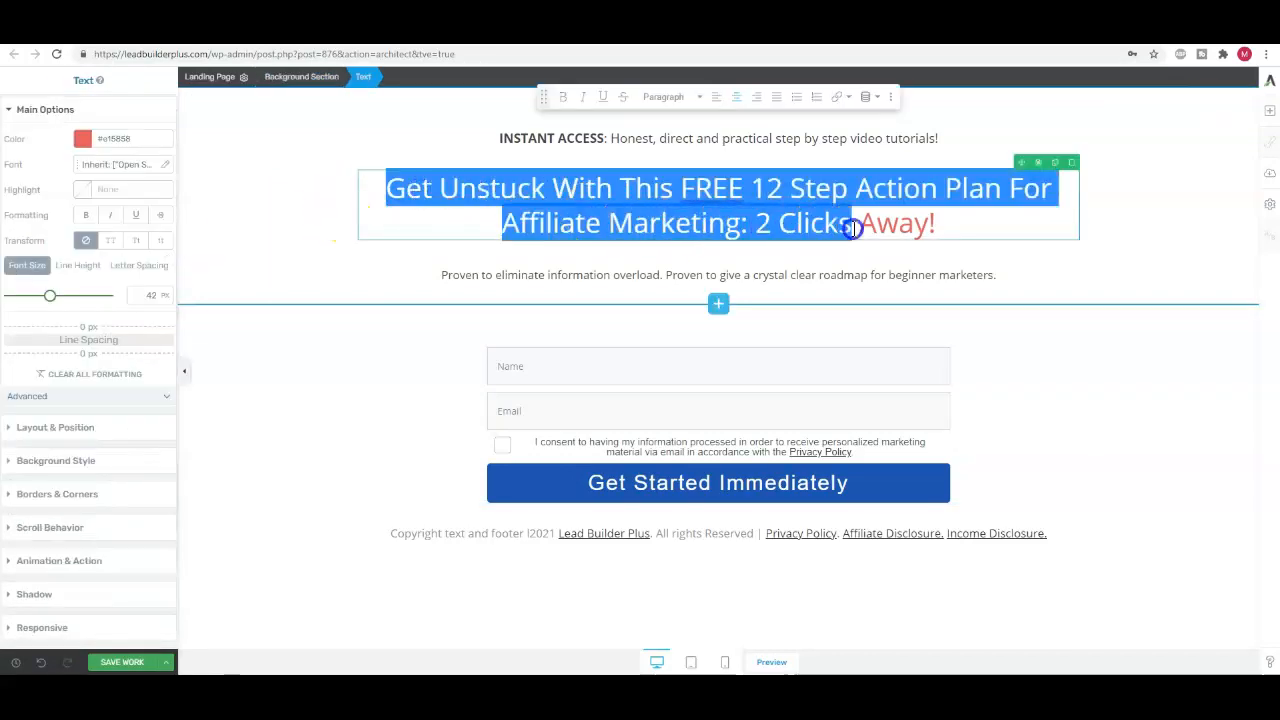
left_click(563, 97)
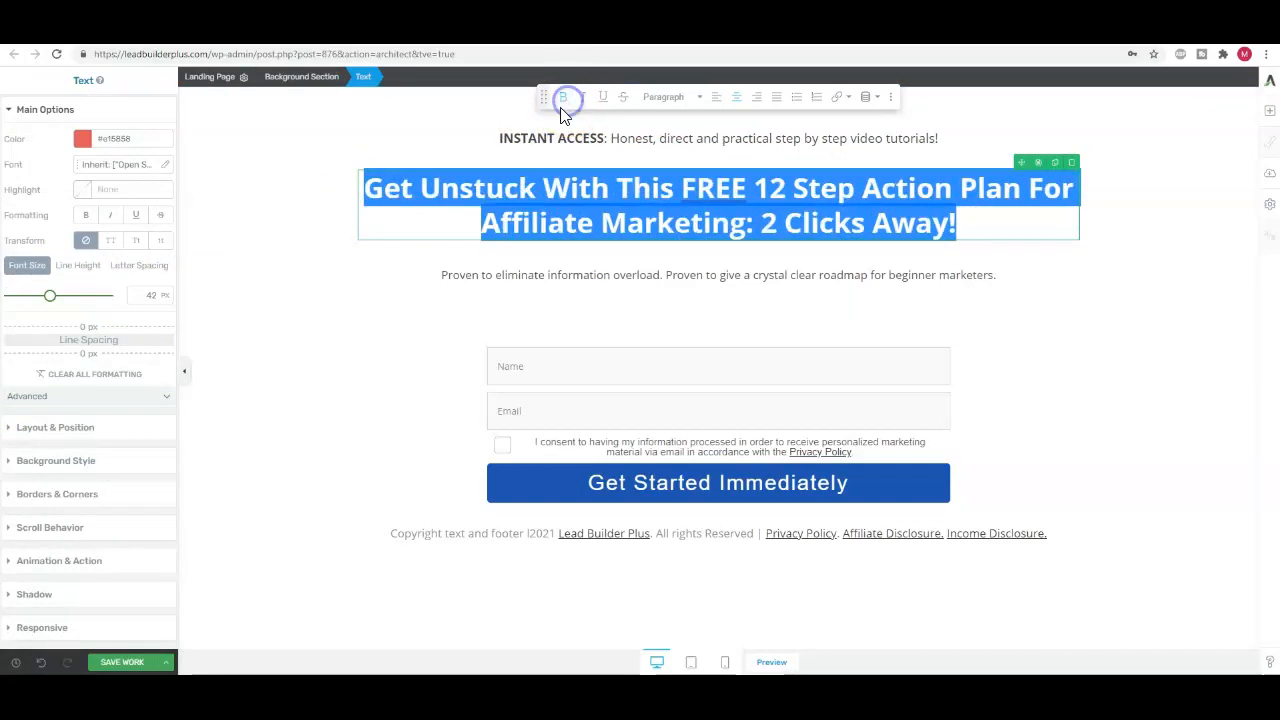
left_click(337, 215)
Change the color of the whole headline to a darker red
left_click_drag(363, 186, 994, 214)
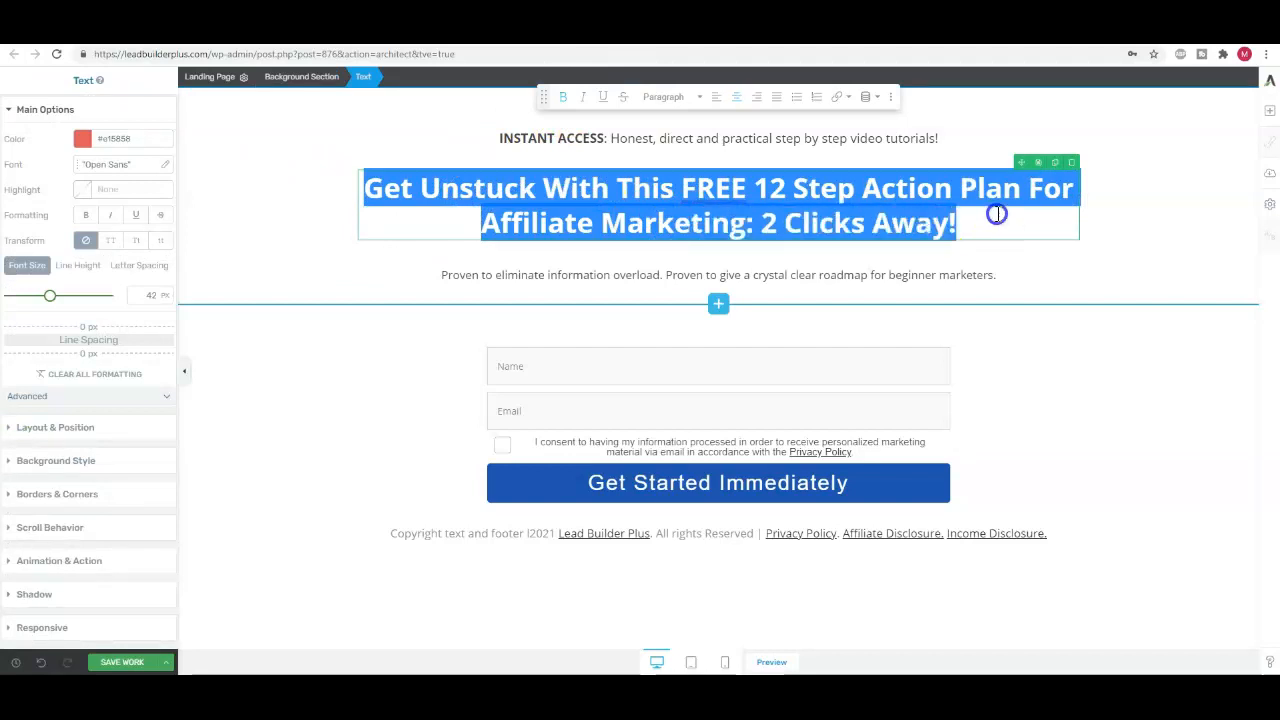
left_click(83, 141)
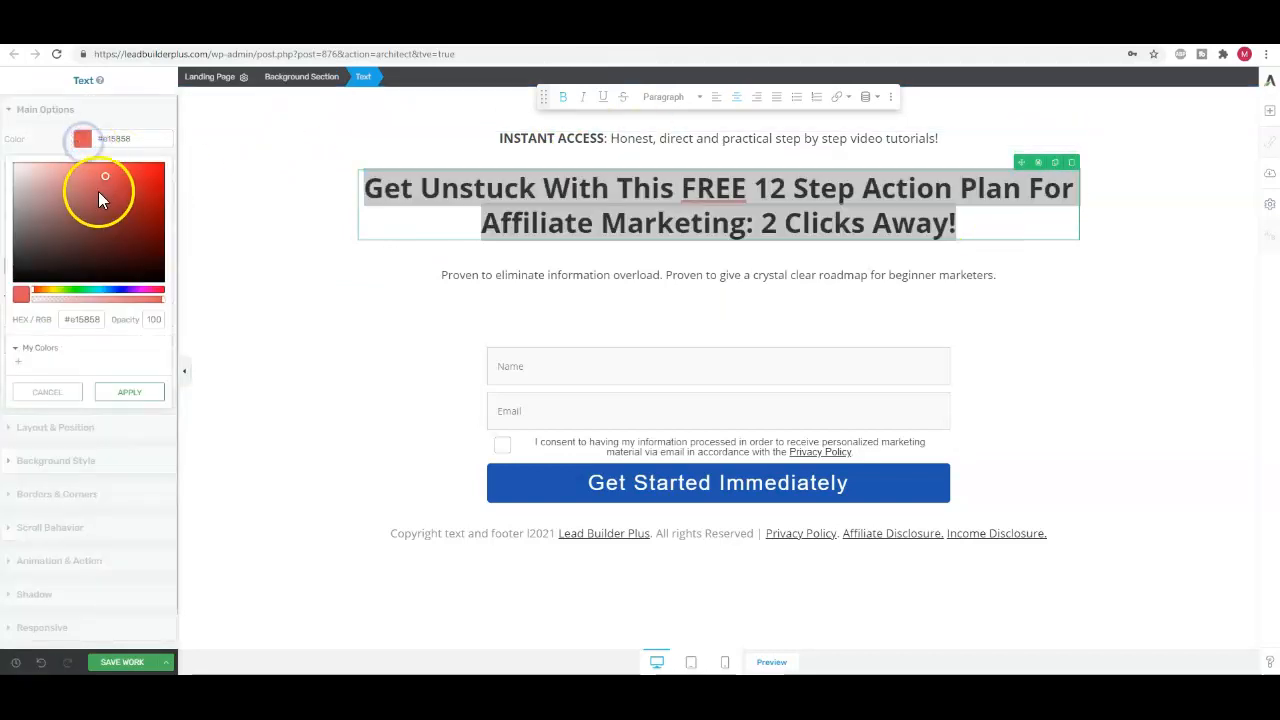
left_click(258, 256)
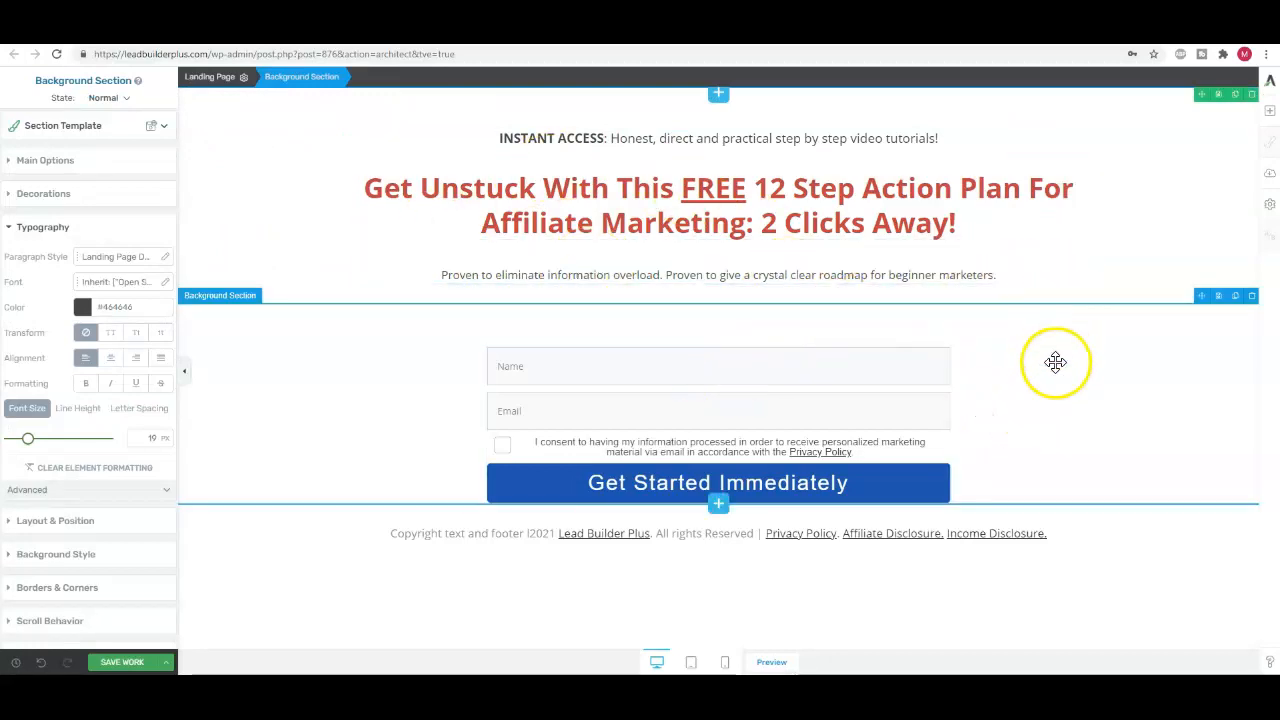
left_click(998, 418)
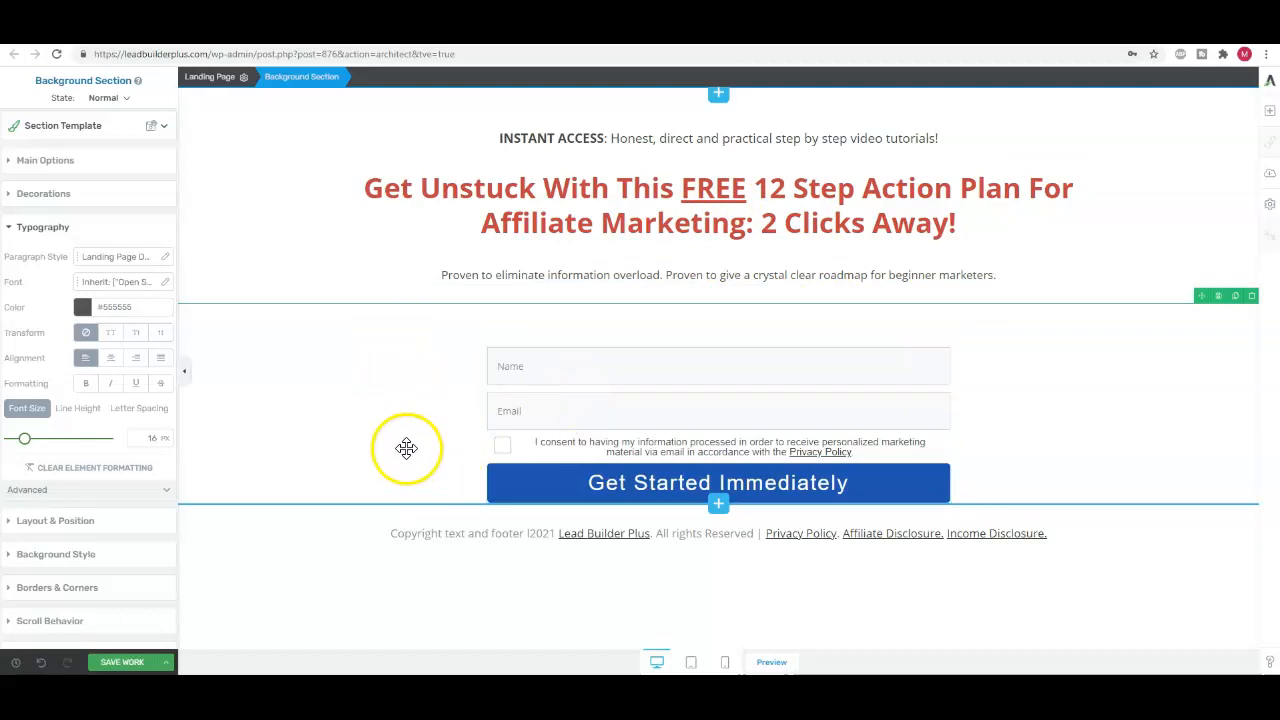
Recolor "2 Clicks Away!" at the end of the headline to a blue like that of the submit button
left_click(943, 200)
left_click_drag(958, 220, 762, 218)
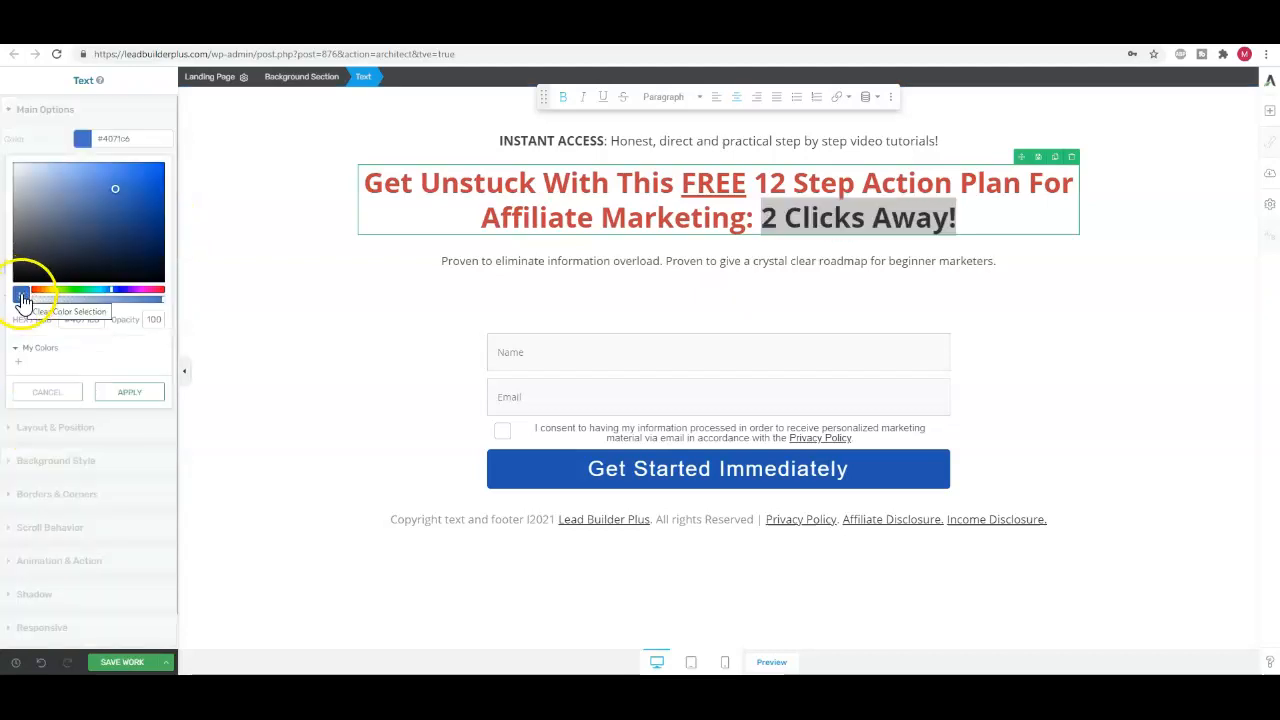
left_click(127, 392)
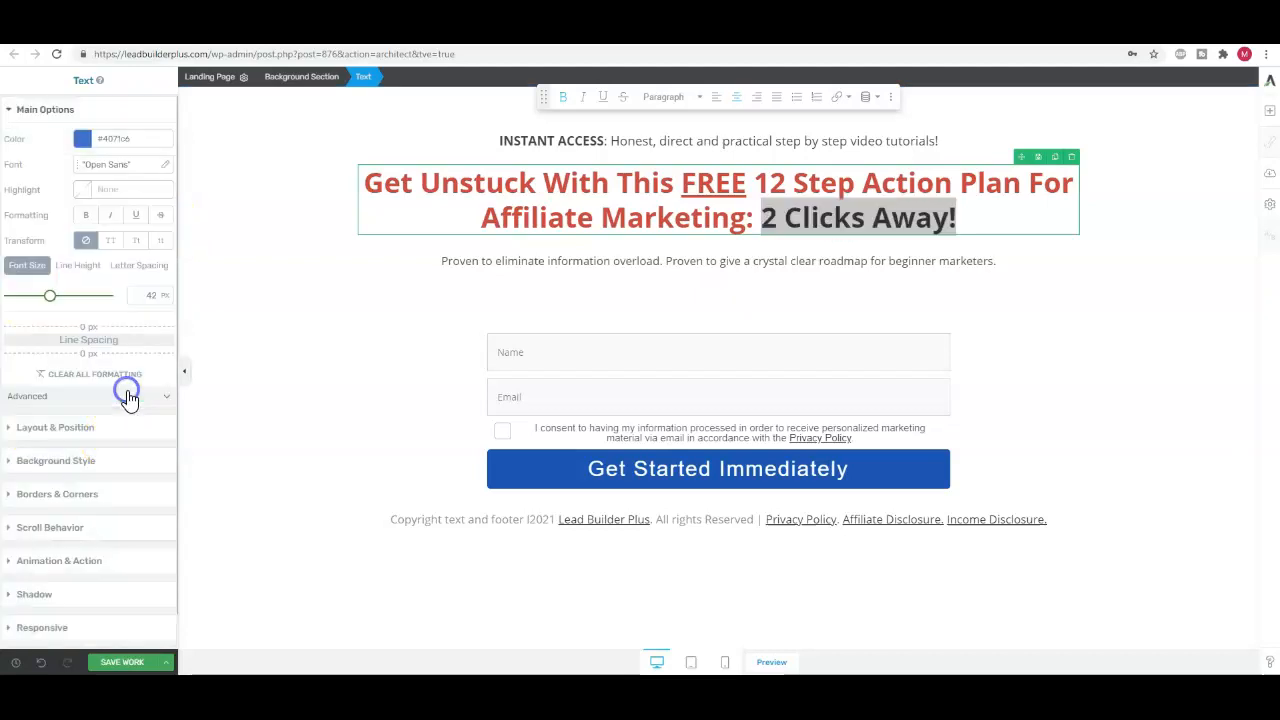
left_click(206, 349)
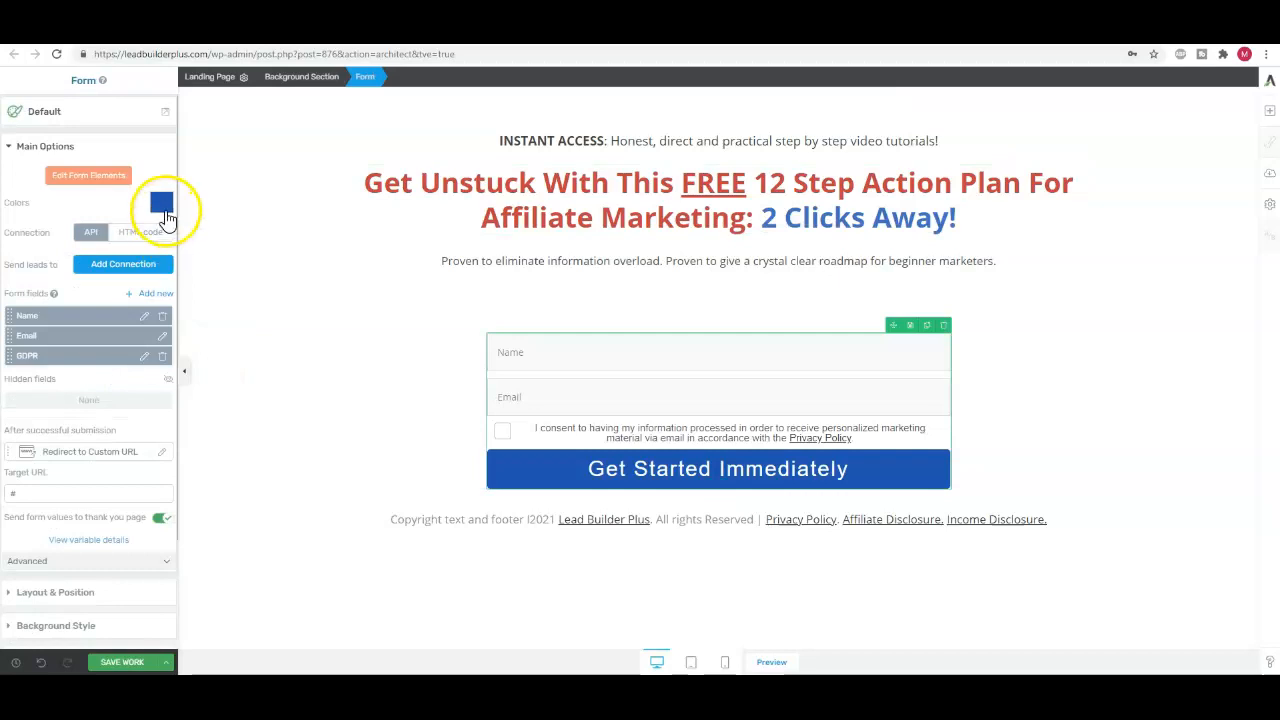
left_click(681, 278)
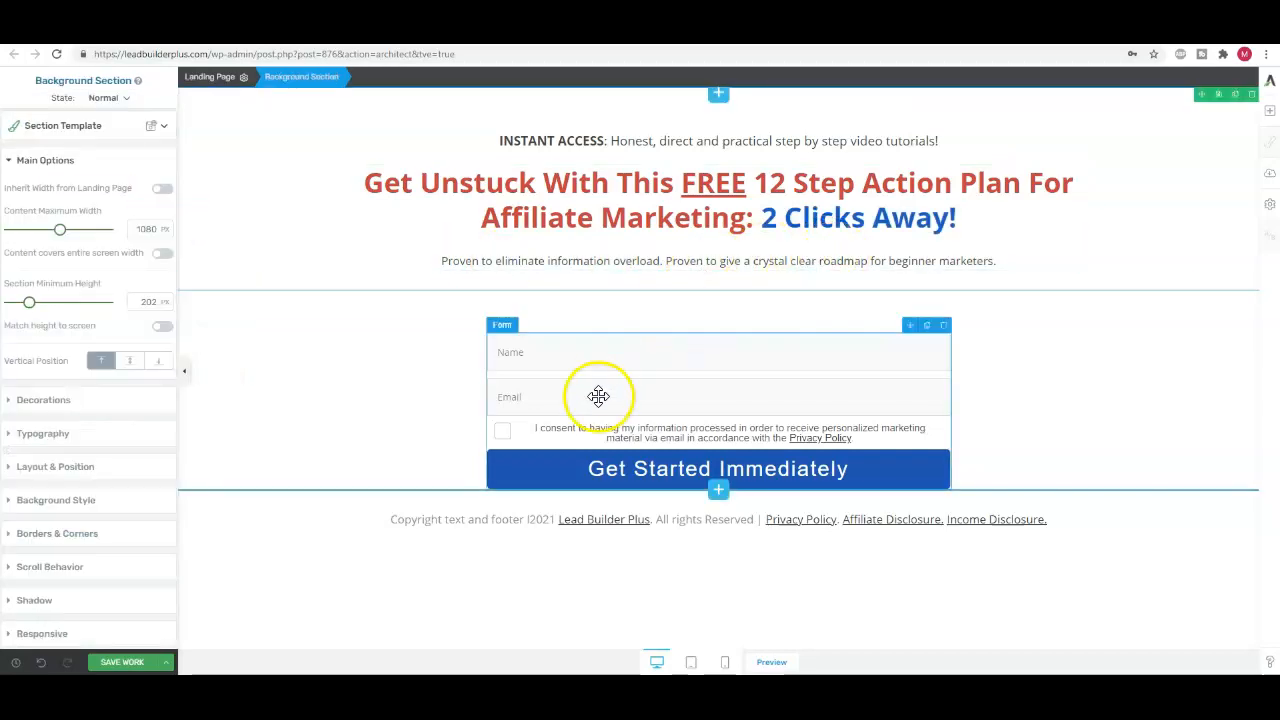
left_click(400, 429)
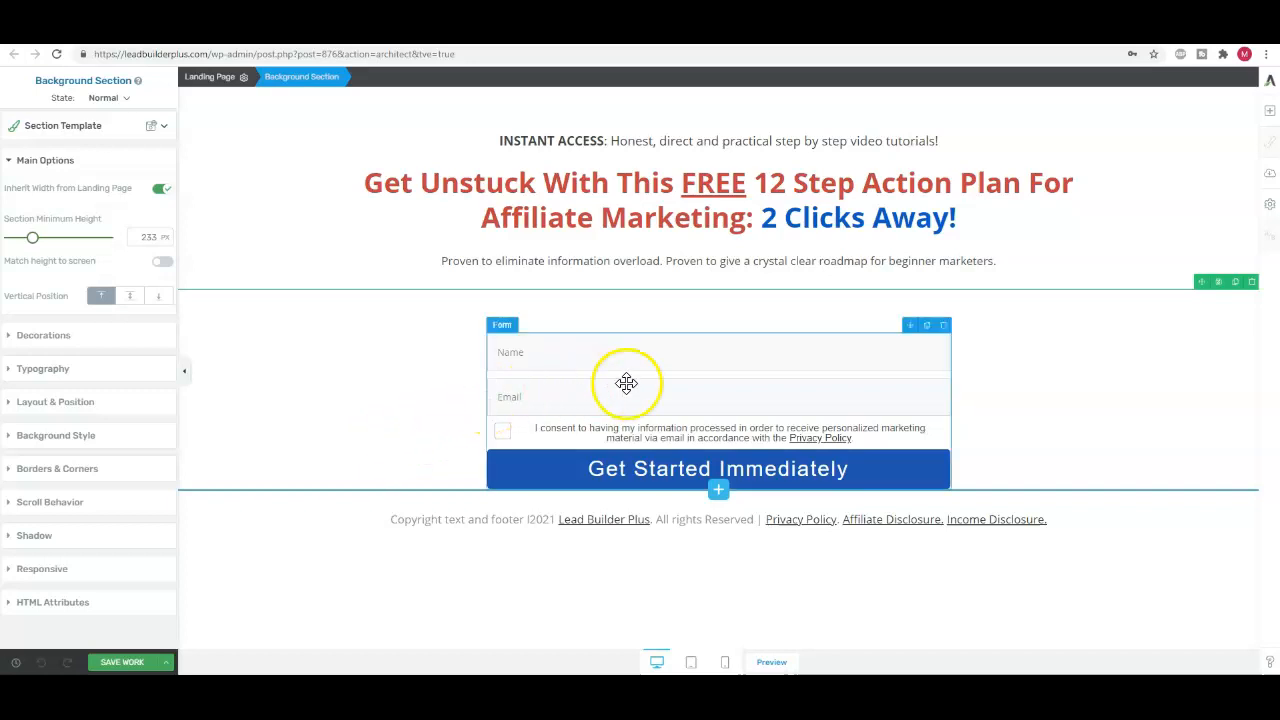
Connect the opt-in form to GetResponse through the API and assign the last mailing list in the list of choices
left_click(555, 461)
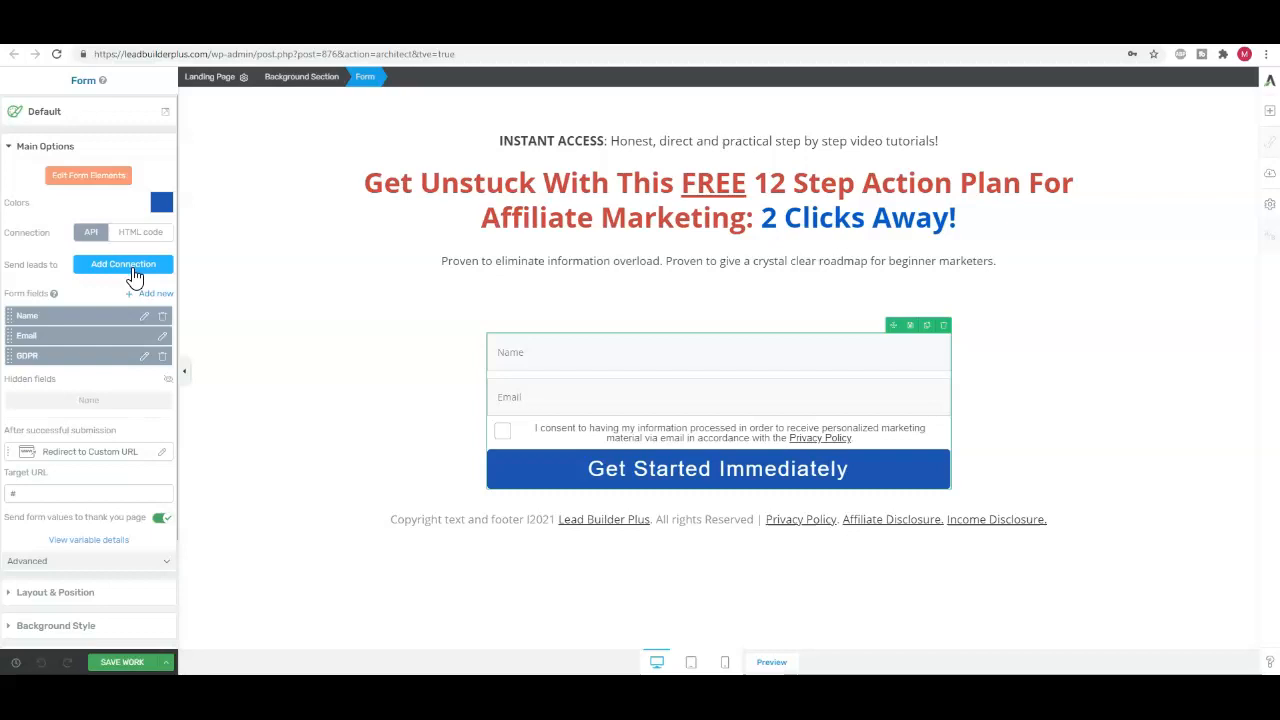
left_click(135, 276)
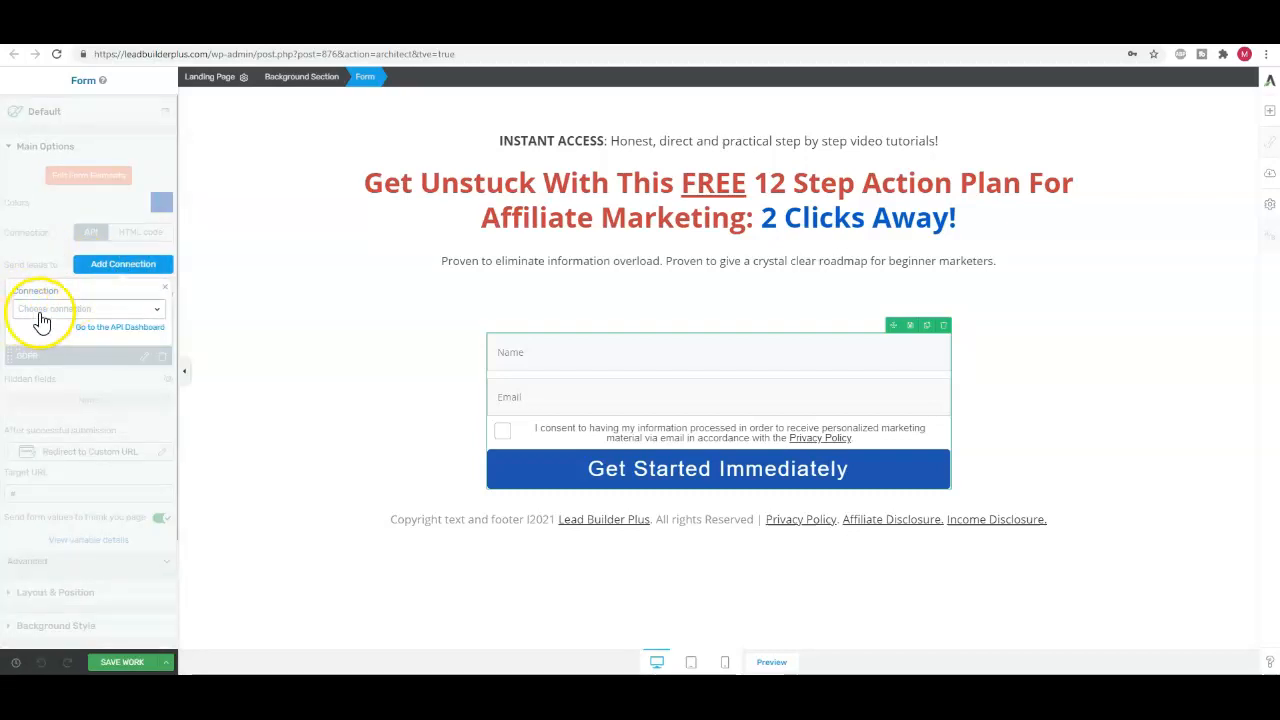
left_click(156, 309)
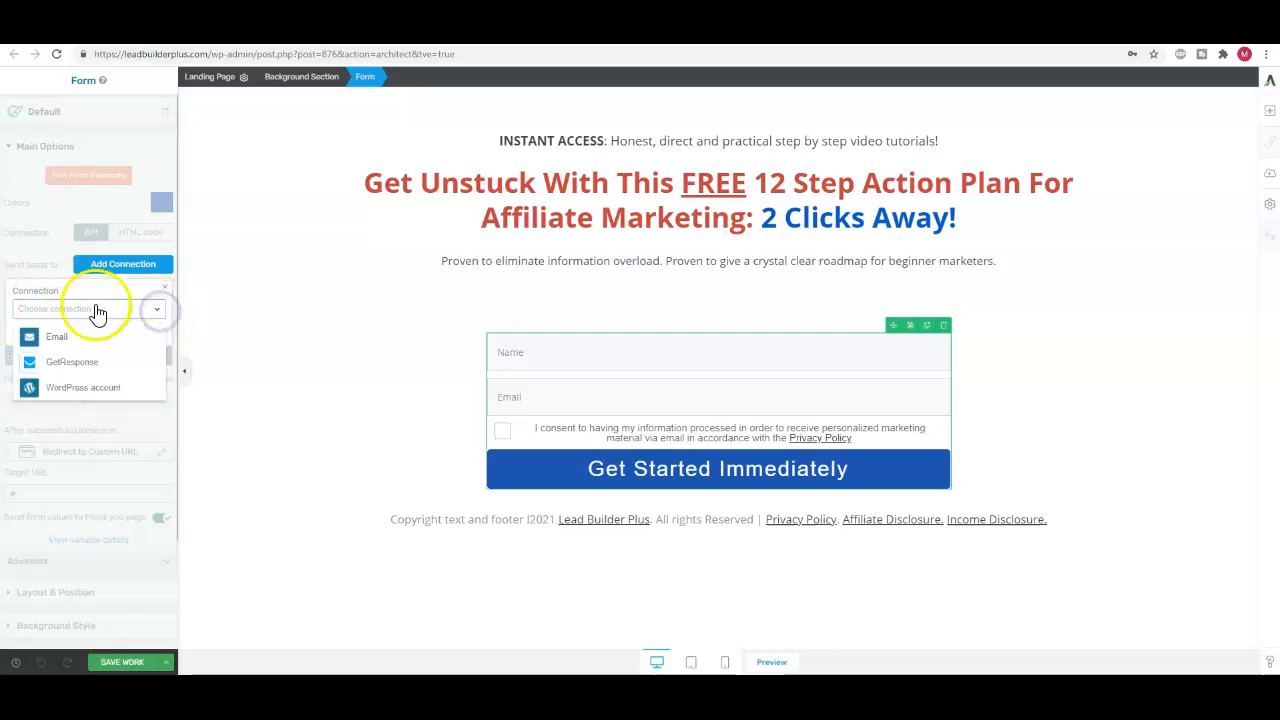
left_click(78, 363)
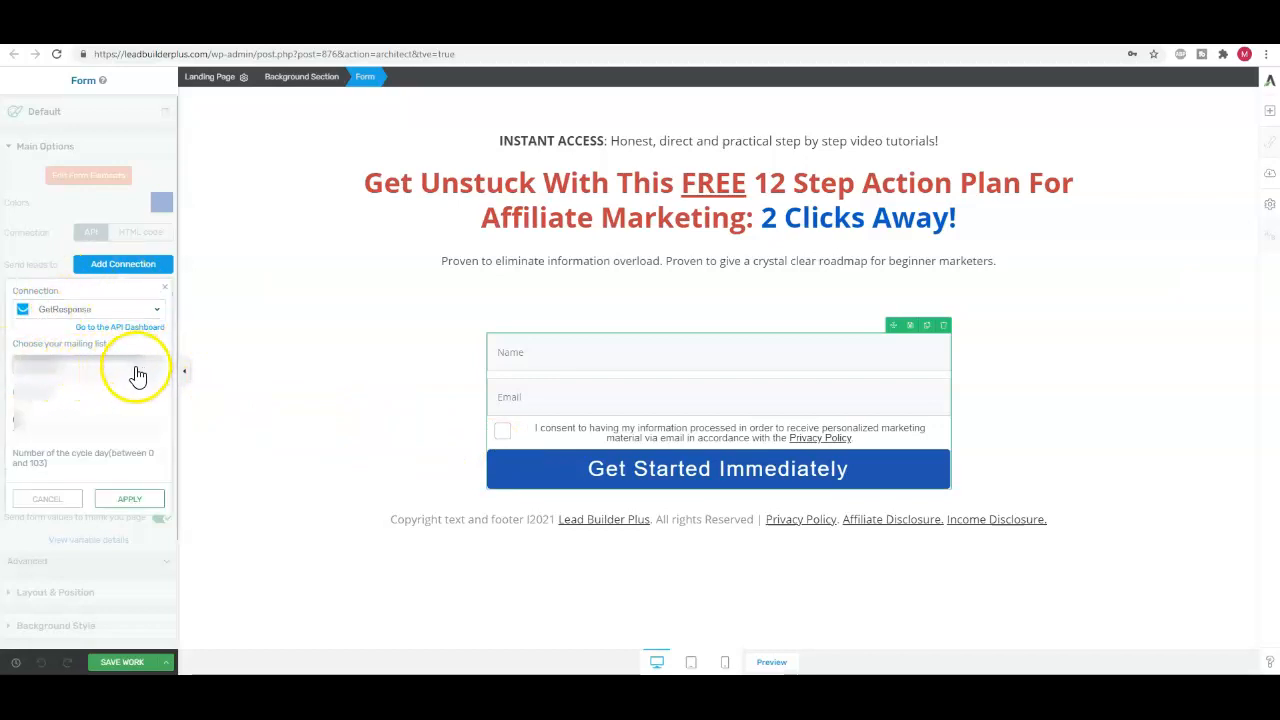
left_click(136, 371)
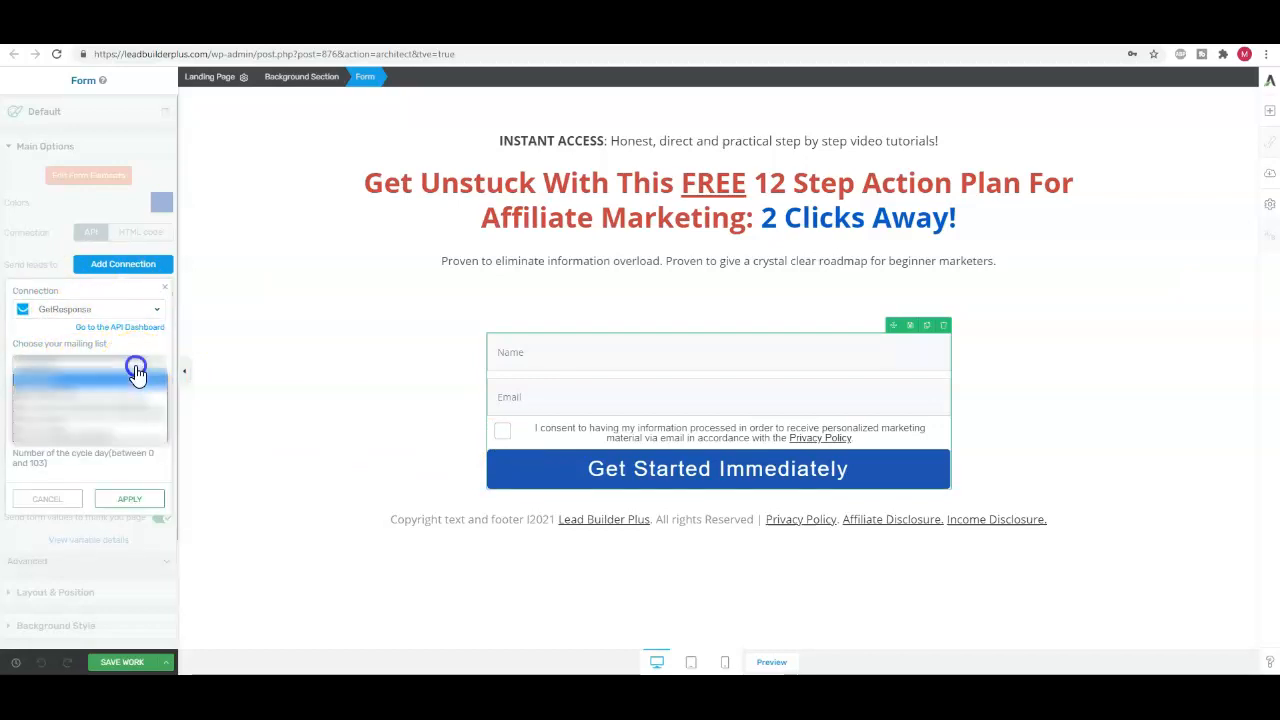
left_click(38, 436)
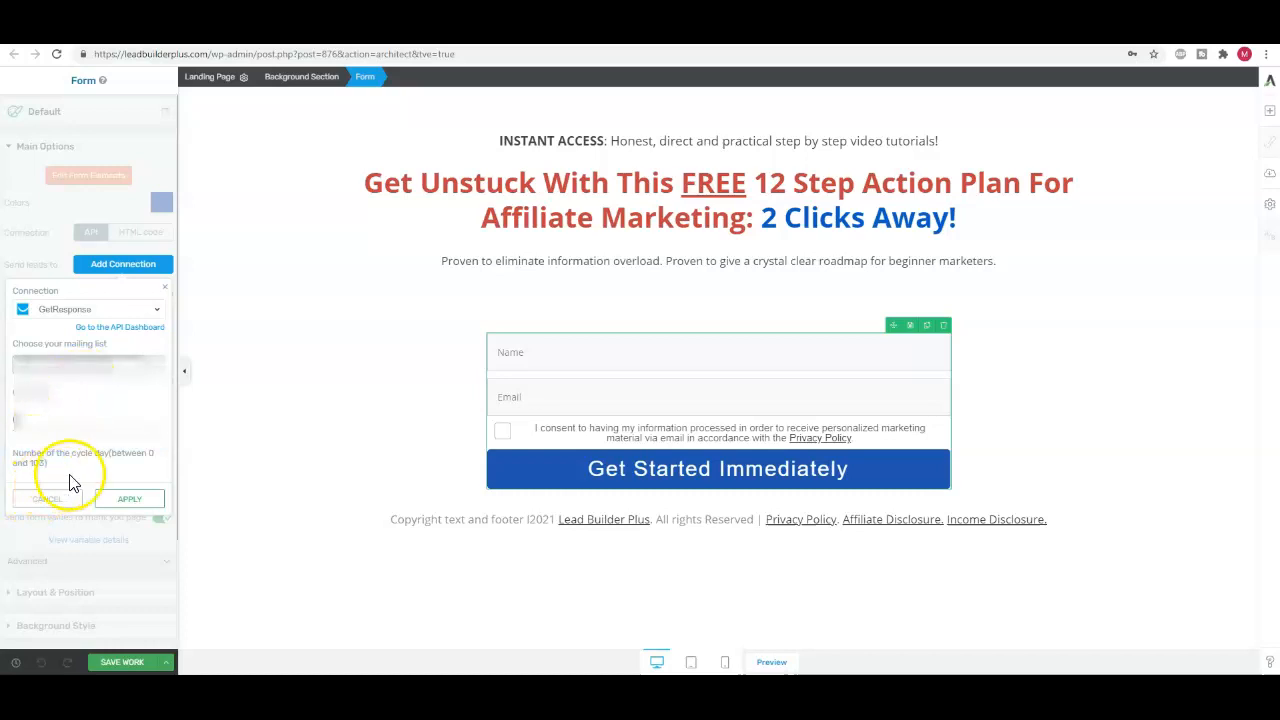
left_click(131, 500)
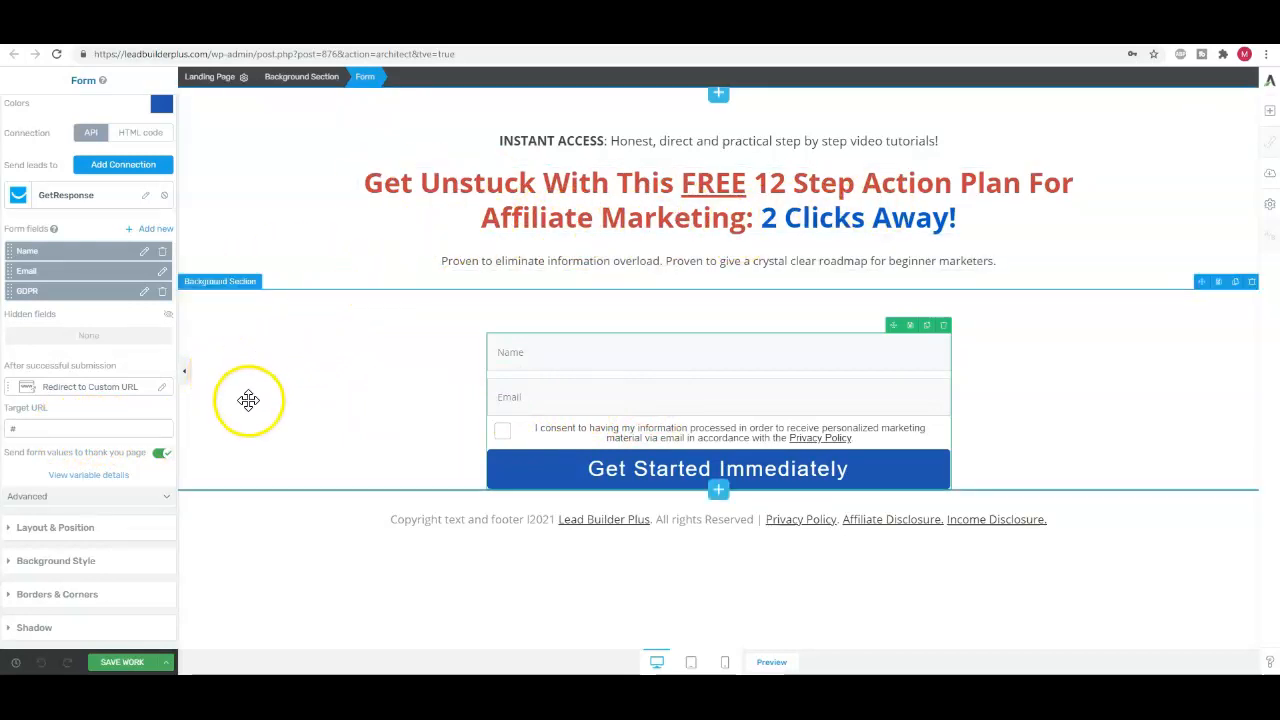
Replace the form's redirect target URL with the copied community.takingaction.online link
right_click(47, 428)
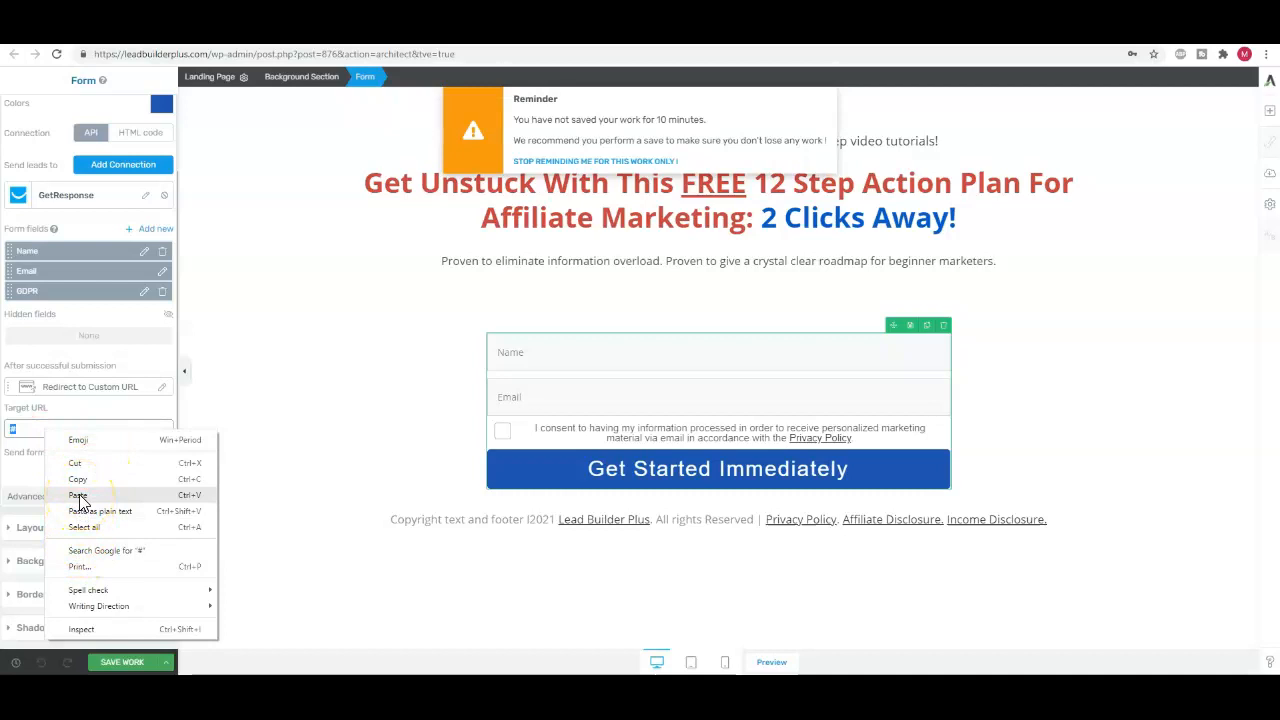
left_click(78, 497)
left_click(52, 427)
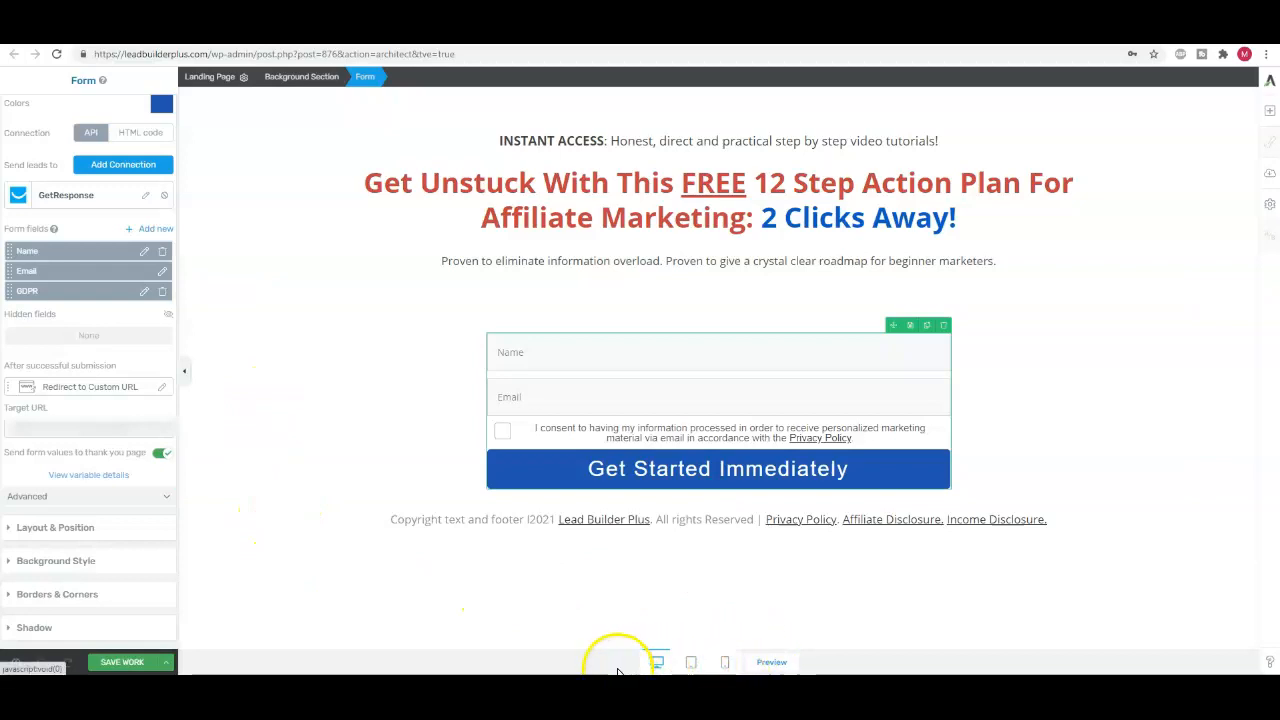
Review the whole landing page in the tablet layout, from the headline to the footer
left_click(691, 663)
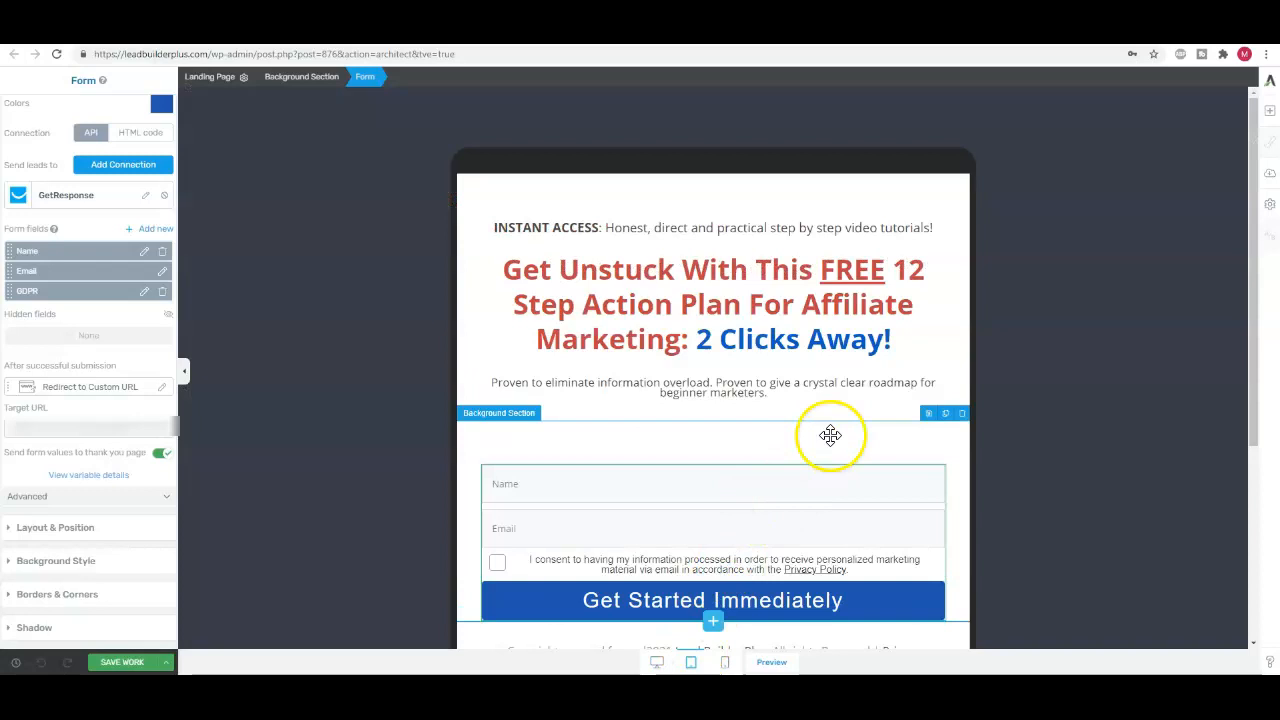
scroll(873, 386, "down", 3)
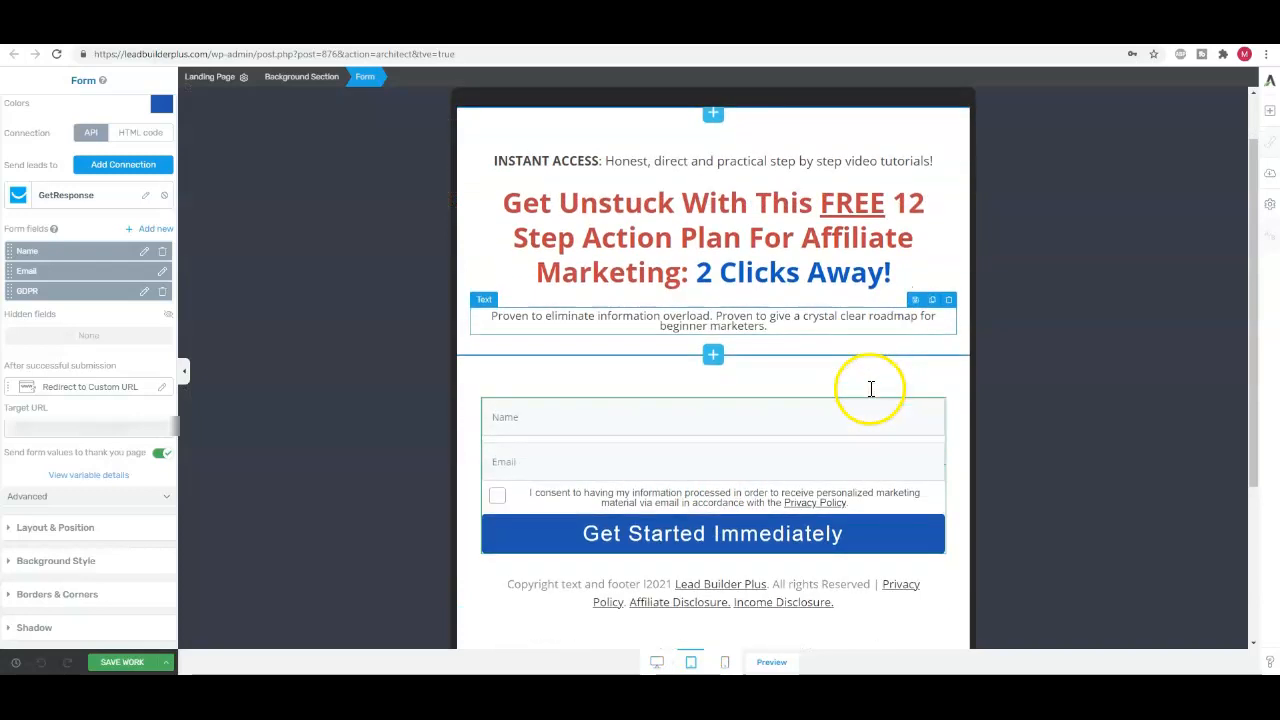
scroll(869, 389, "down", 2)
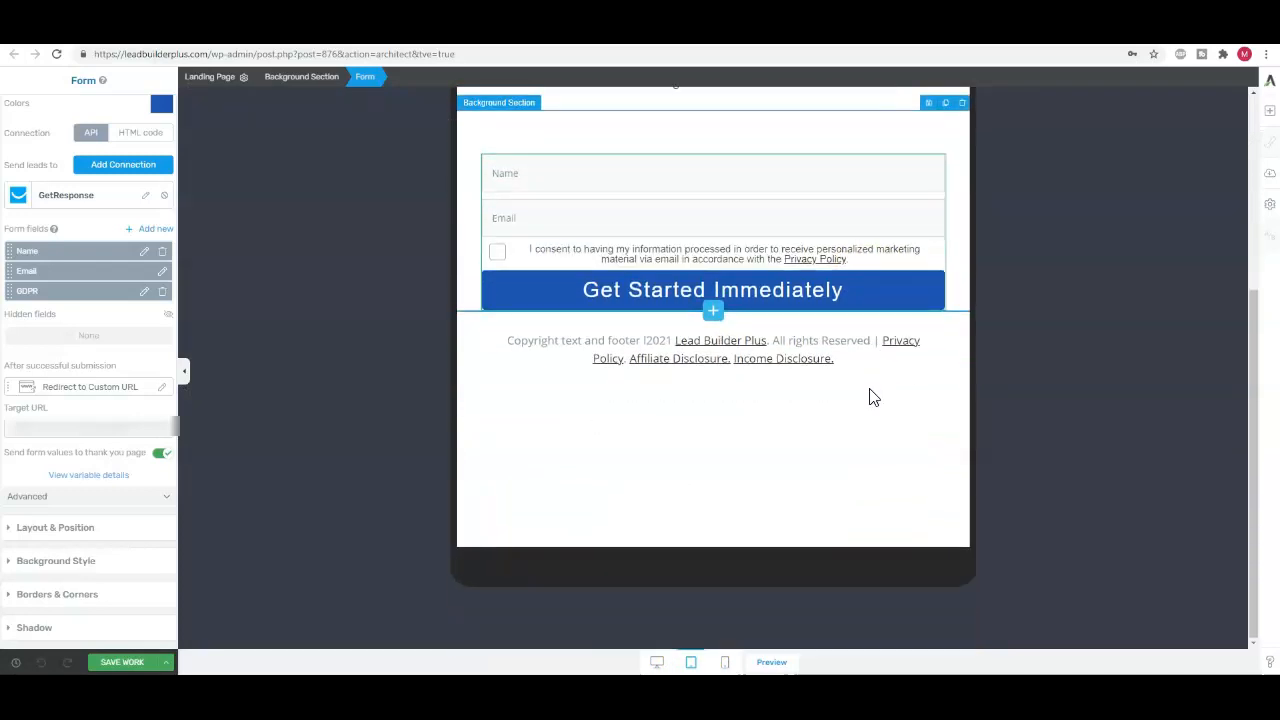
scroll(869, 389, "up", 4)
scroll(869, 390, "up", 1)
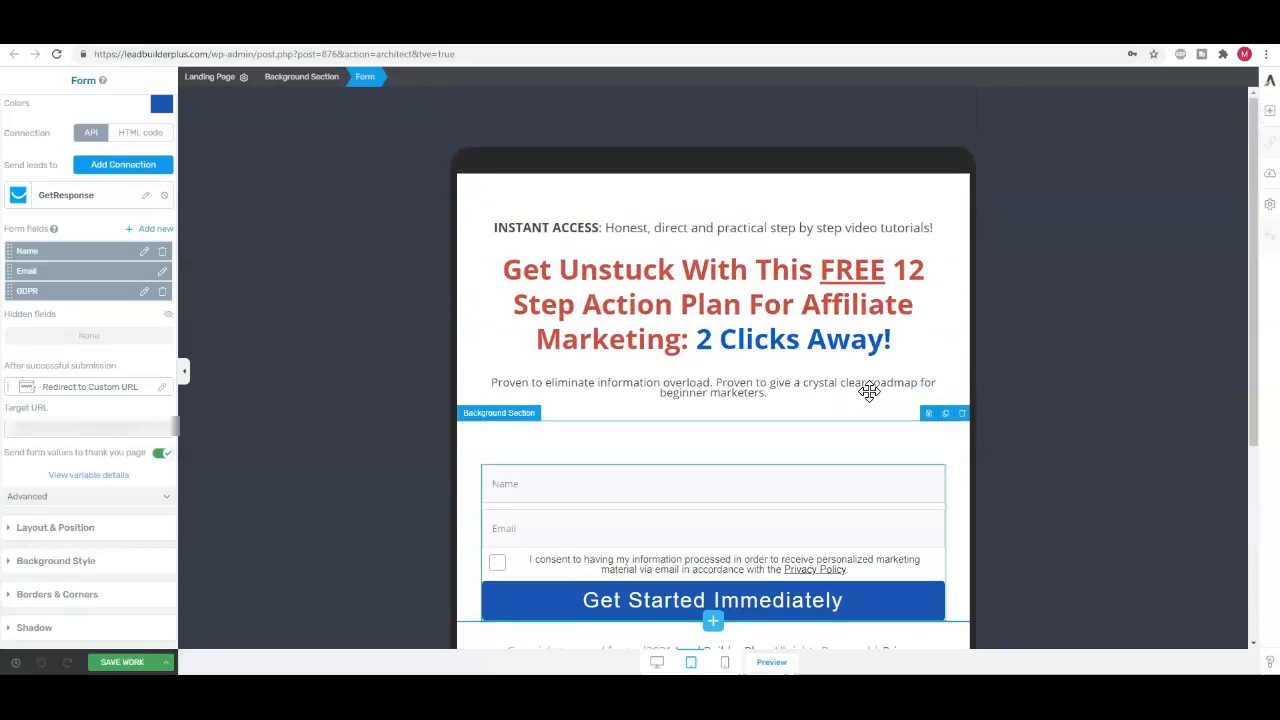
scroll(869, 391, "down", 4)
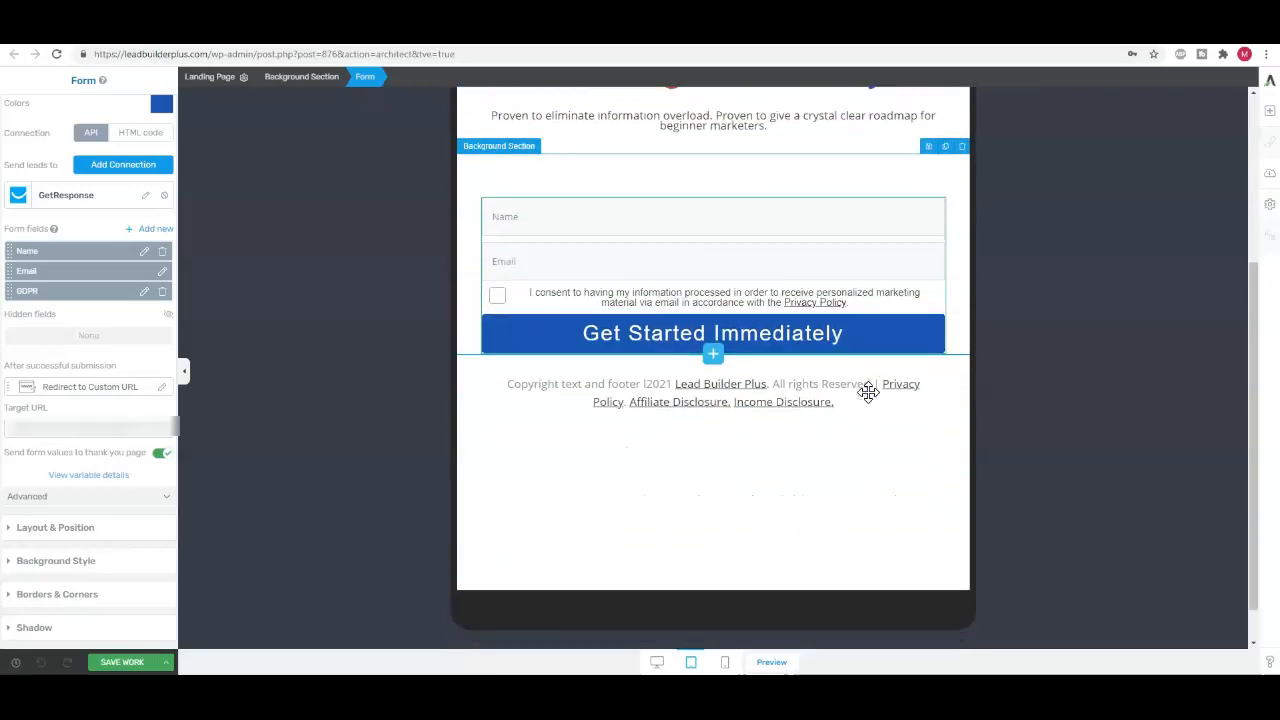
scroll(868, 391, "up", 2)
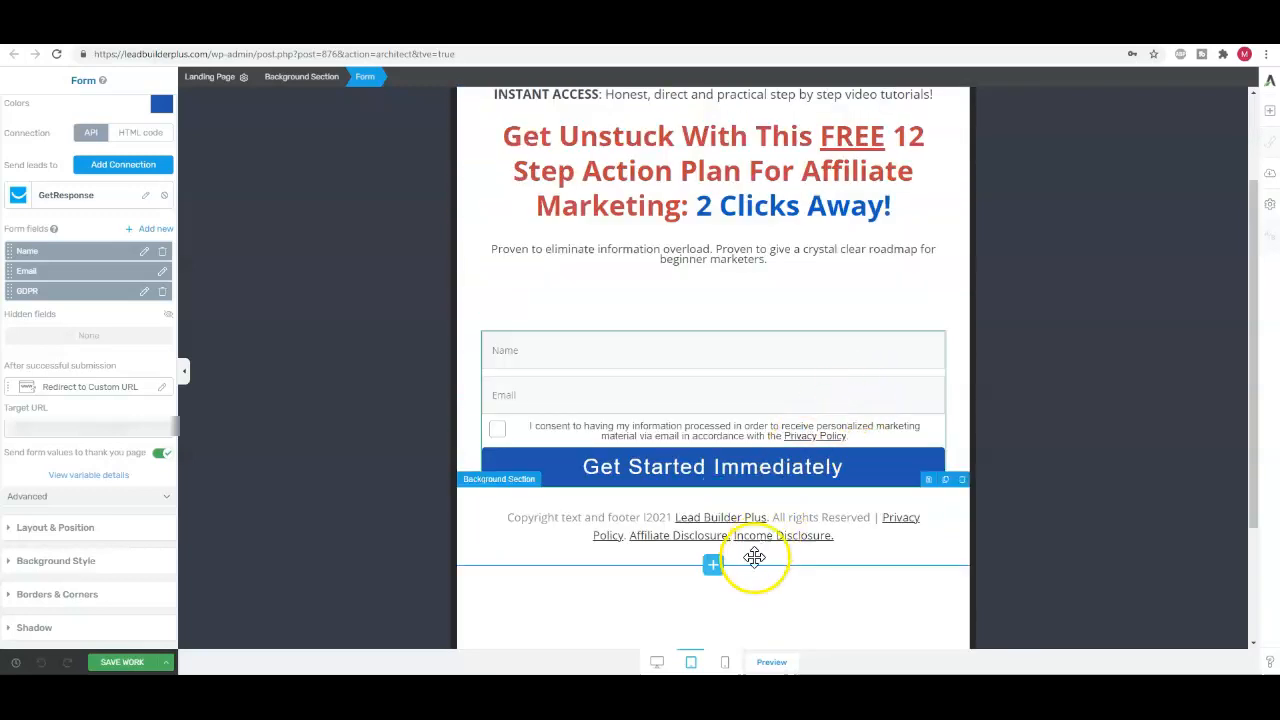
In the mobile layout, reduce the INSTANT ACCESS text's top margin to about -3 px and its bottom margin to about -2 px
left_click(725, 662)
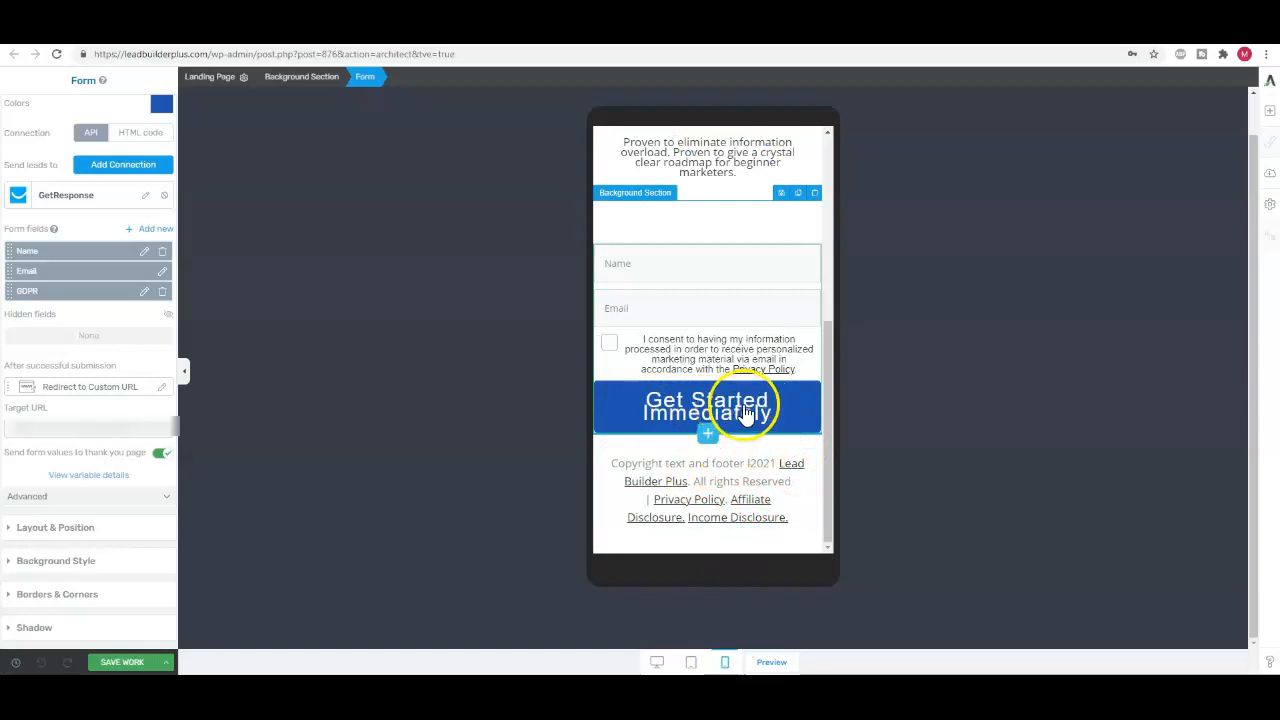
scroll(757, 416, "up", 8)
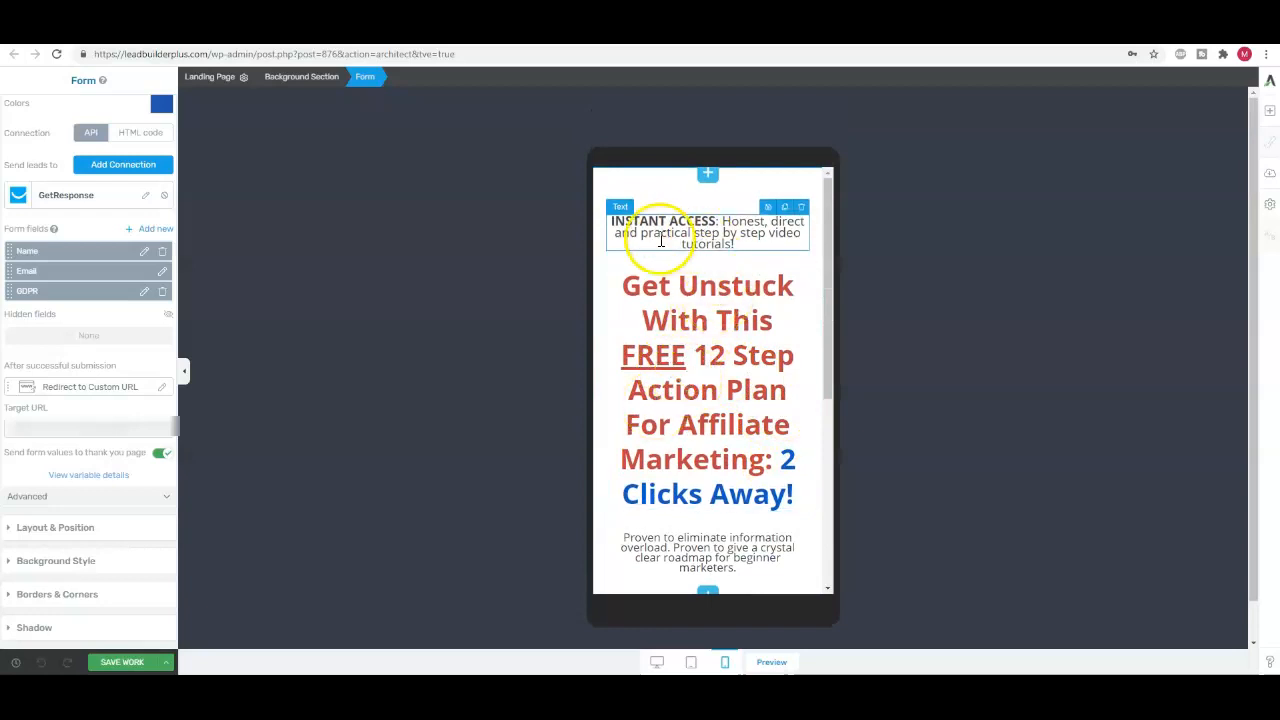
scroll(729, 403, "down", 3)
scroll(729, 403, "up", 3)
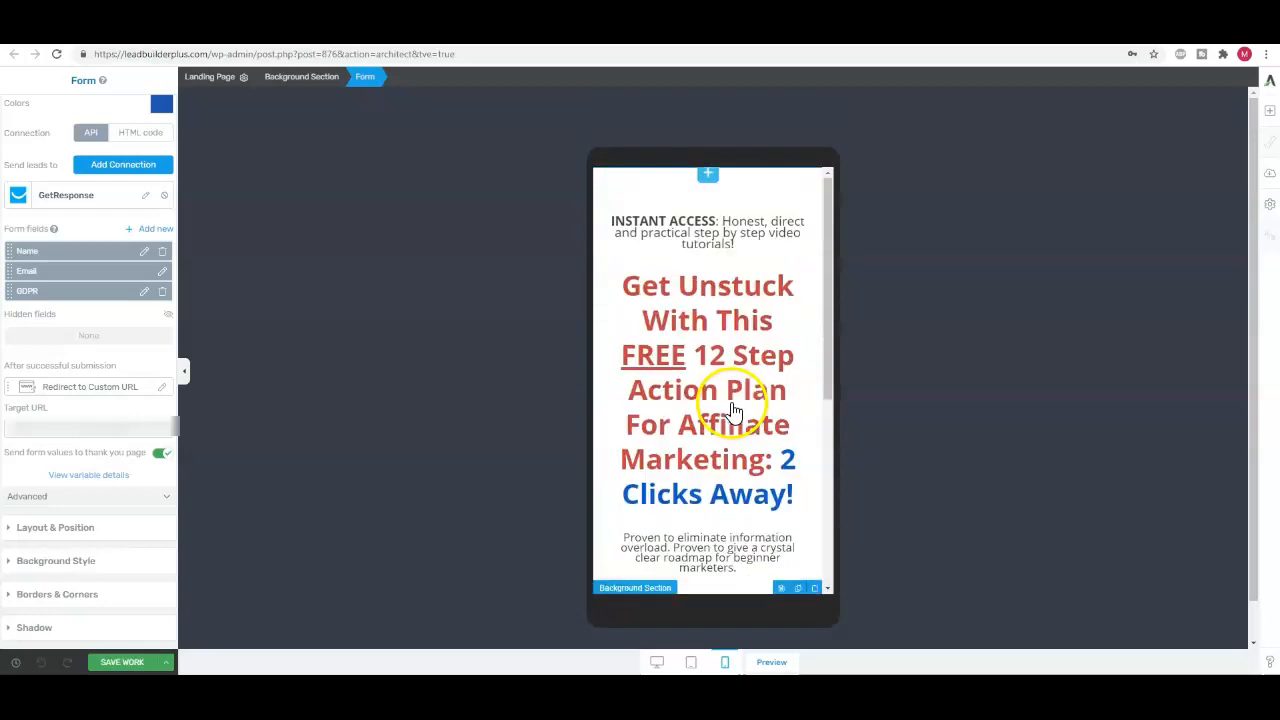
left_click(648, 228)
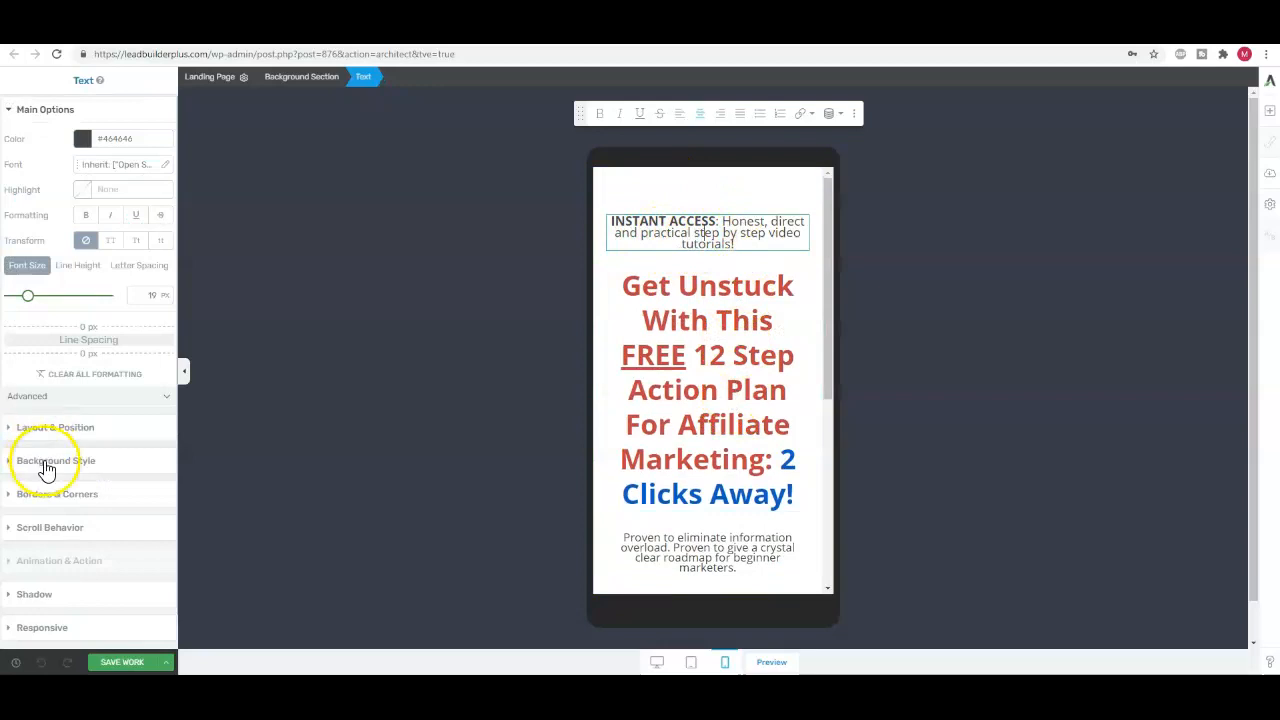
left_click(68, 434)
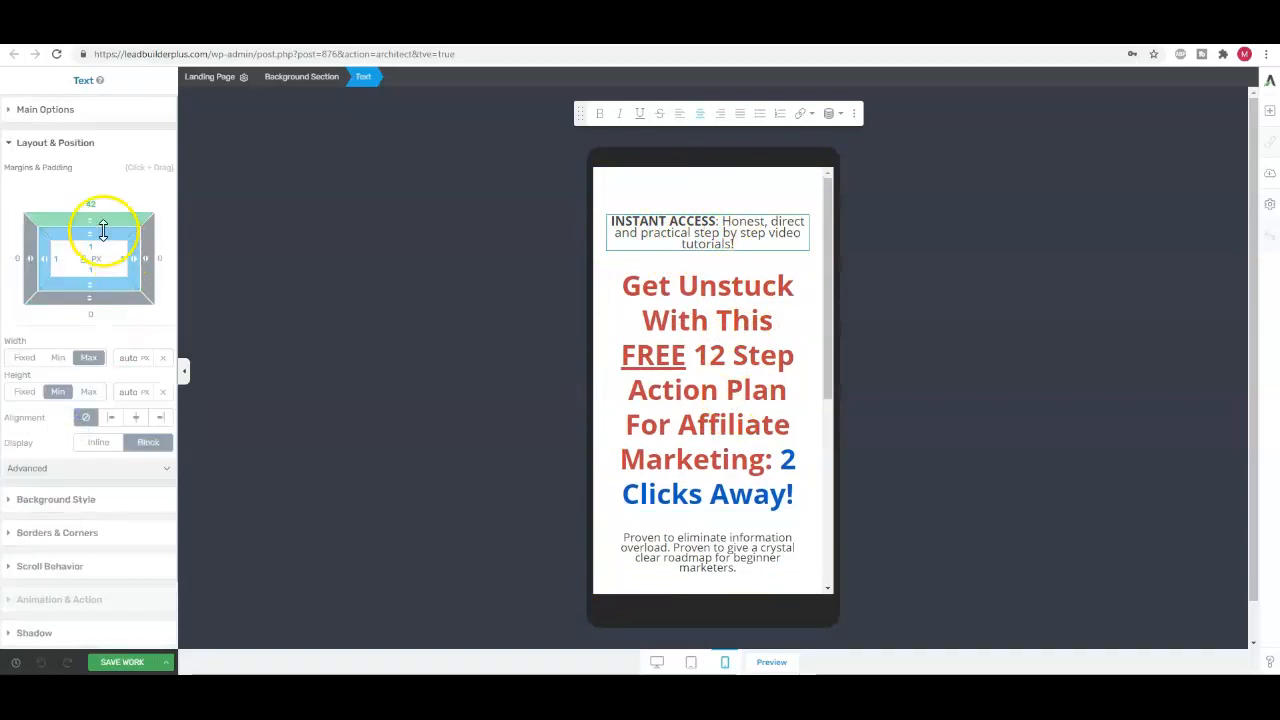
left_click_drag(90, 215, 84, 280)
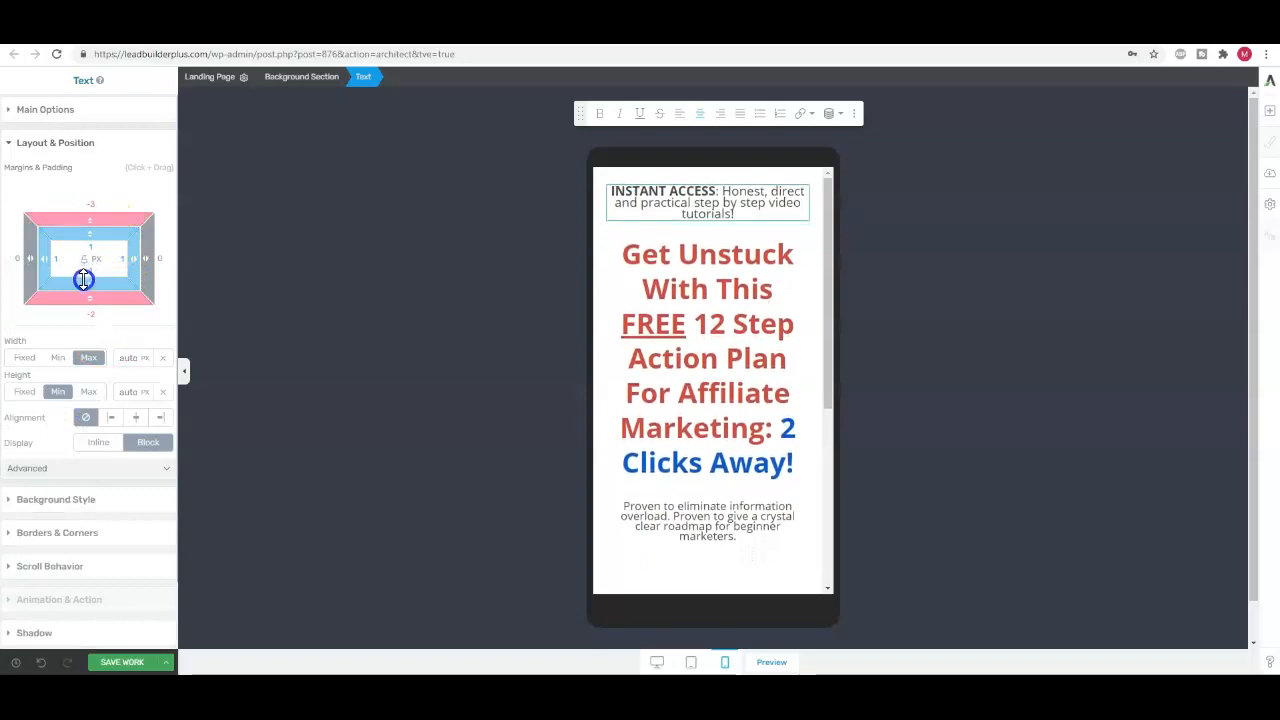
Reduce the main headline's font size in the mobile layout until the headline fits on five lines
left_click(725, 366)
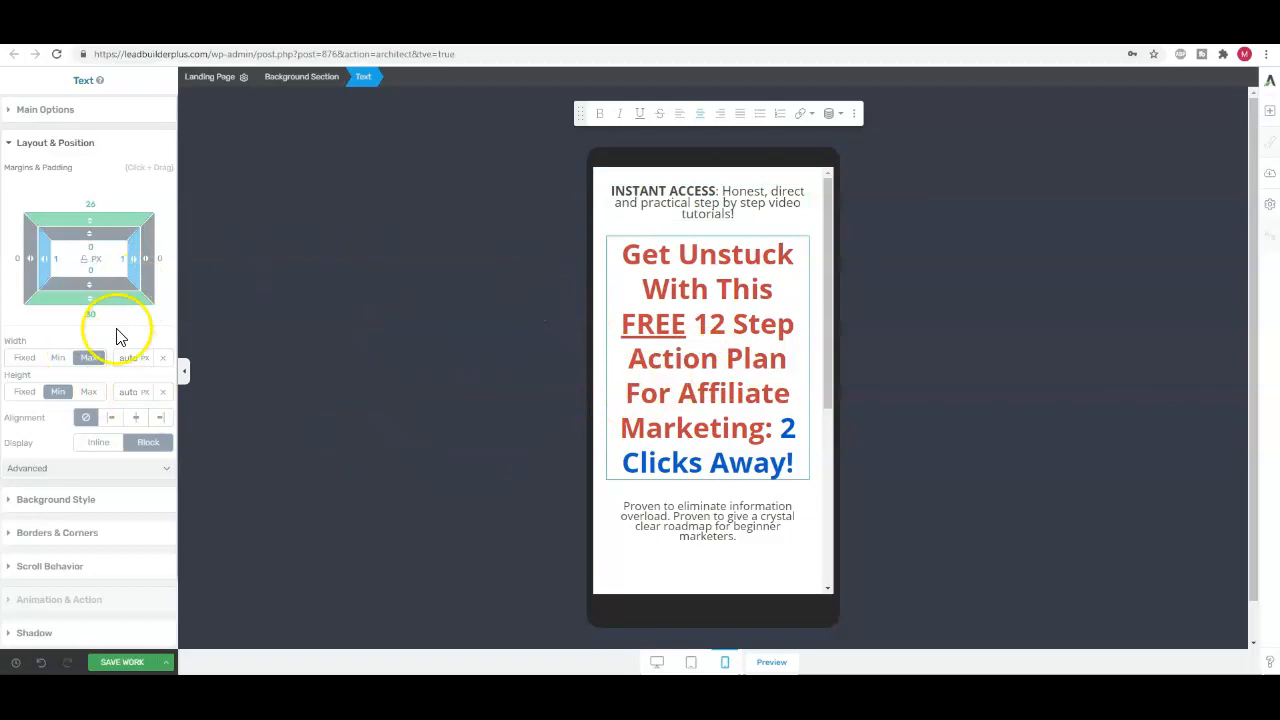
left_click(45, 110)
left_click_drag(50, 302, 34, 302)
Set the "Proven to eliminate information overload" text to 14 px for mobile and reduce its top margin to about -16 px
left_click(634, 375)
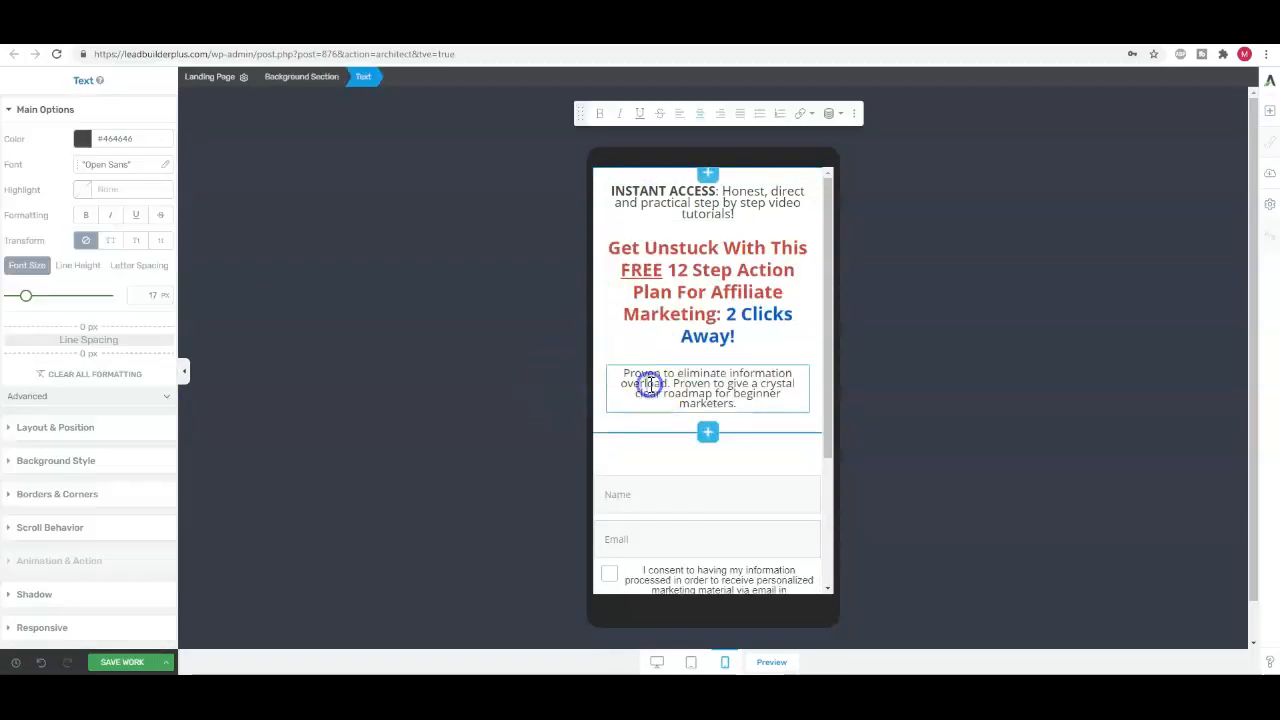
left_click_drag(27, 300, 24, 302)
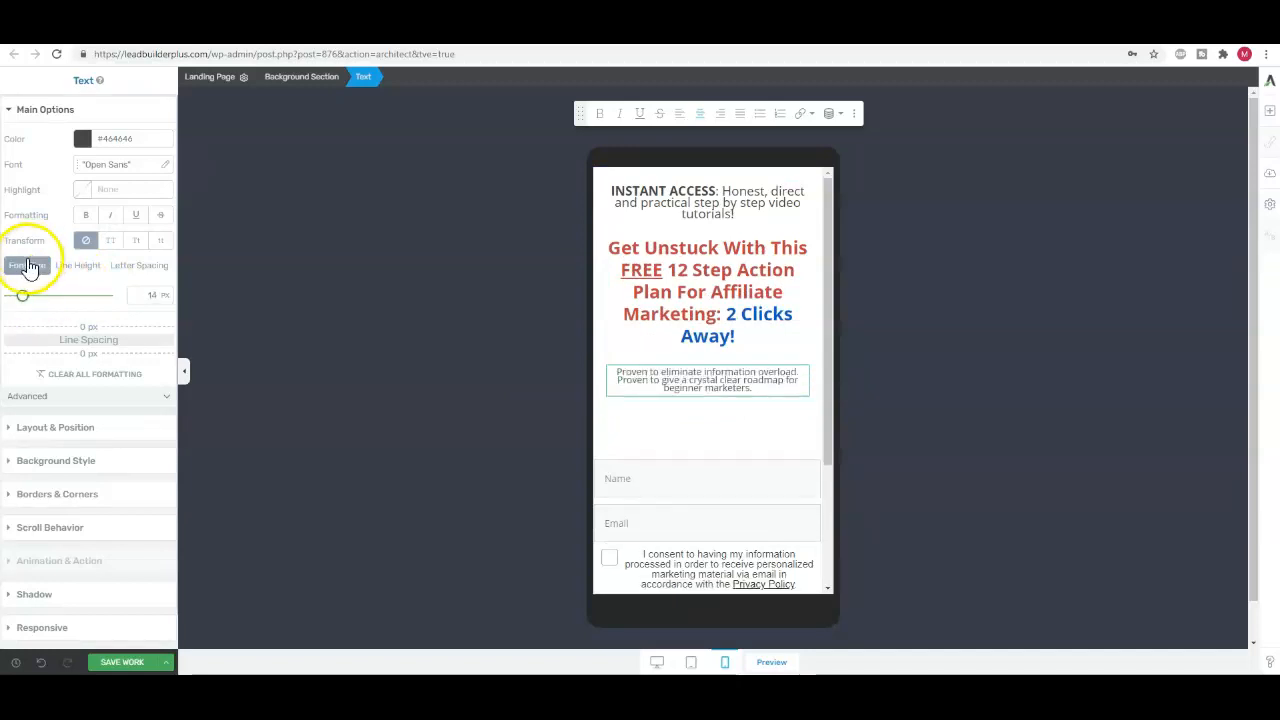
left_click(52, 430)
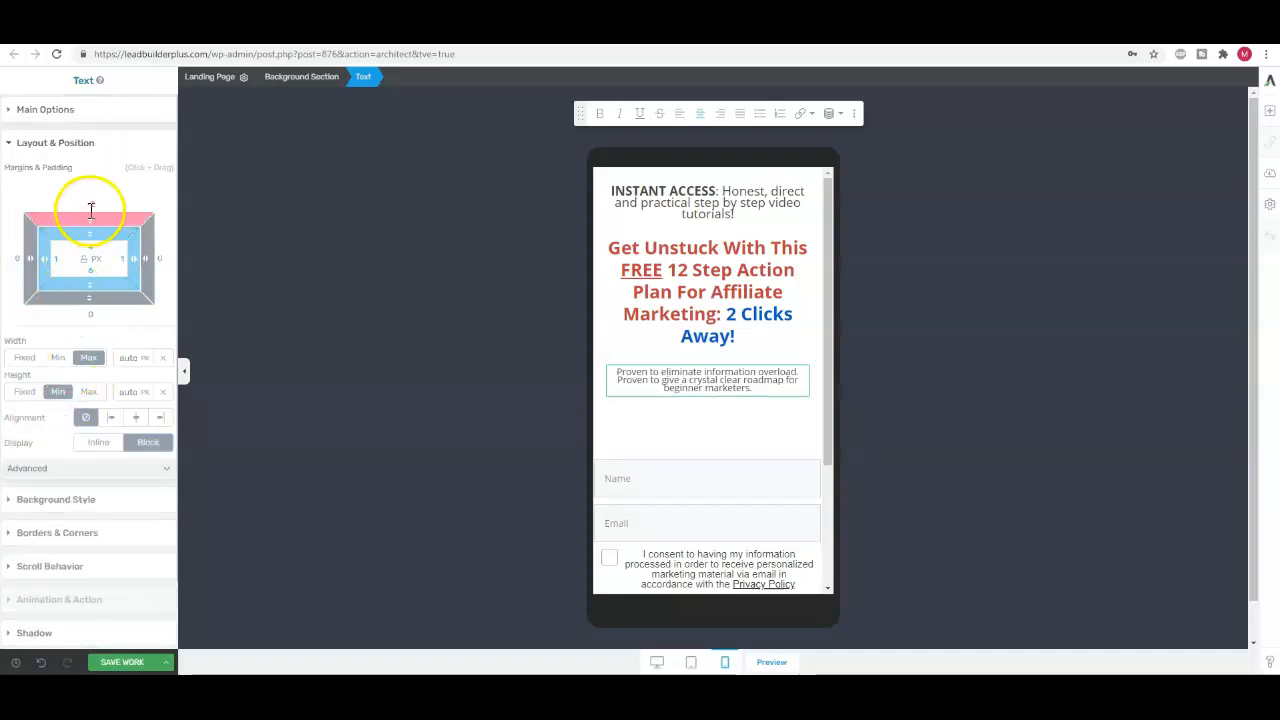
left_click_drag(89, 222, 89, 242)
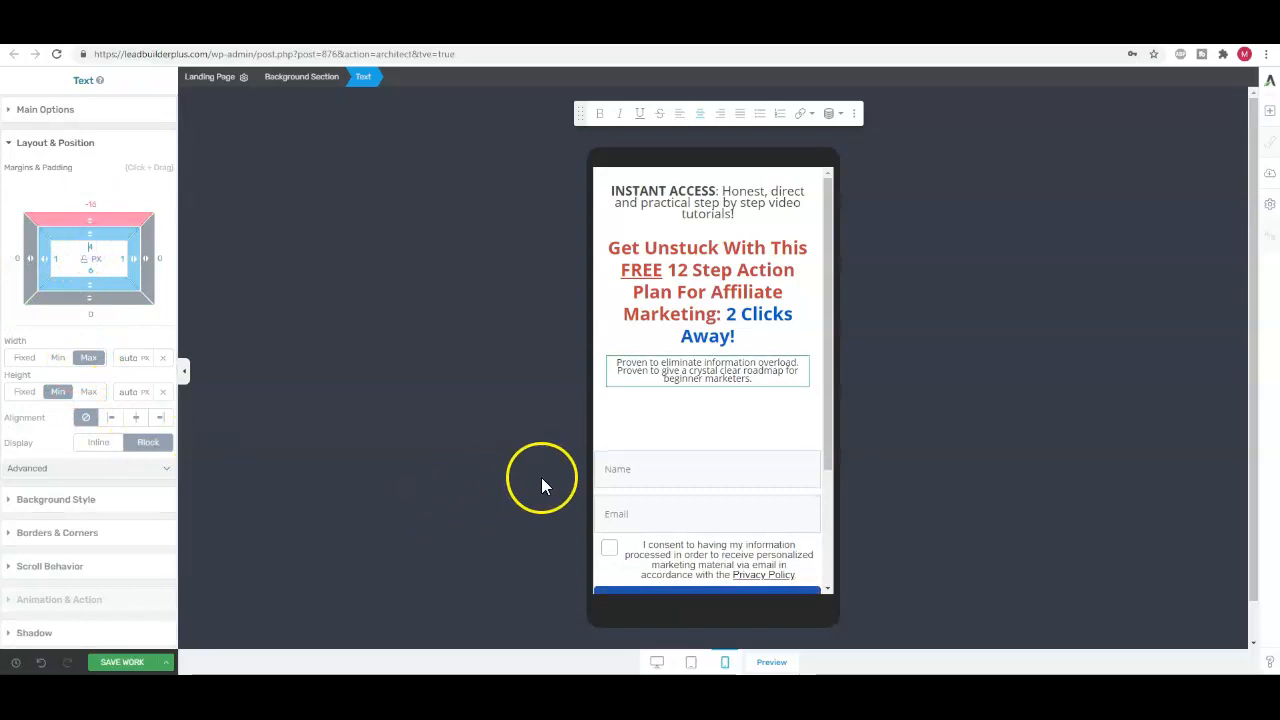
Pull the opt-in form up under the subheadline on mobile by setting its top margin to -32 px
left_click(699, 486)
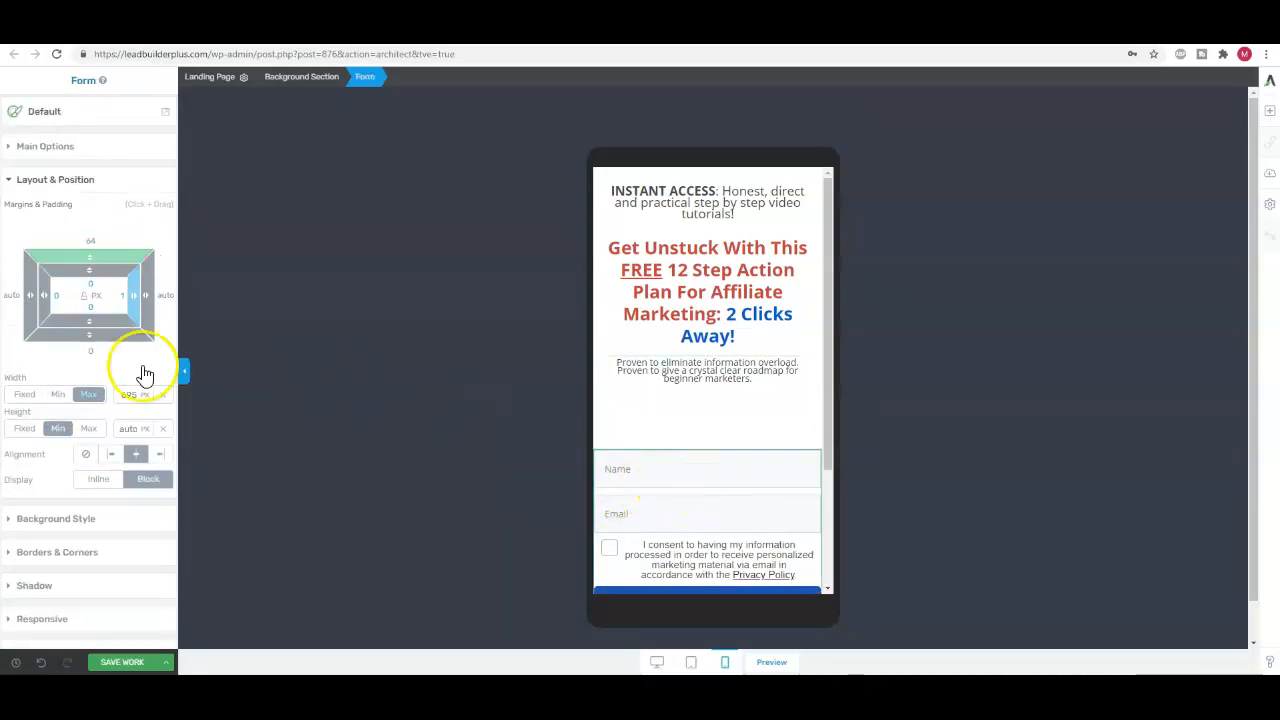
left_click_drag(90, 250, 98, 380)
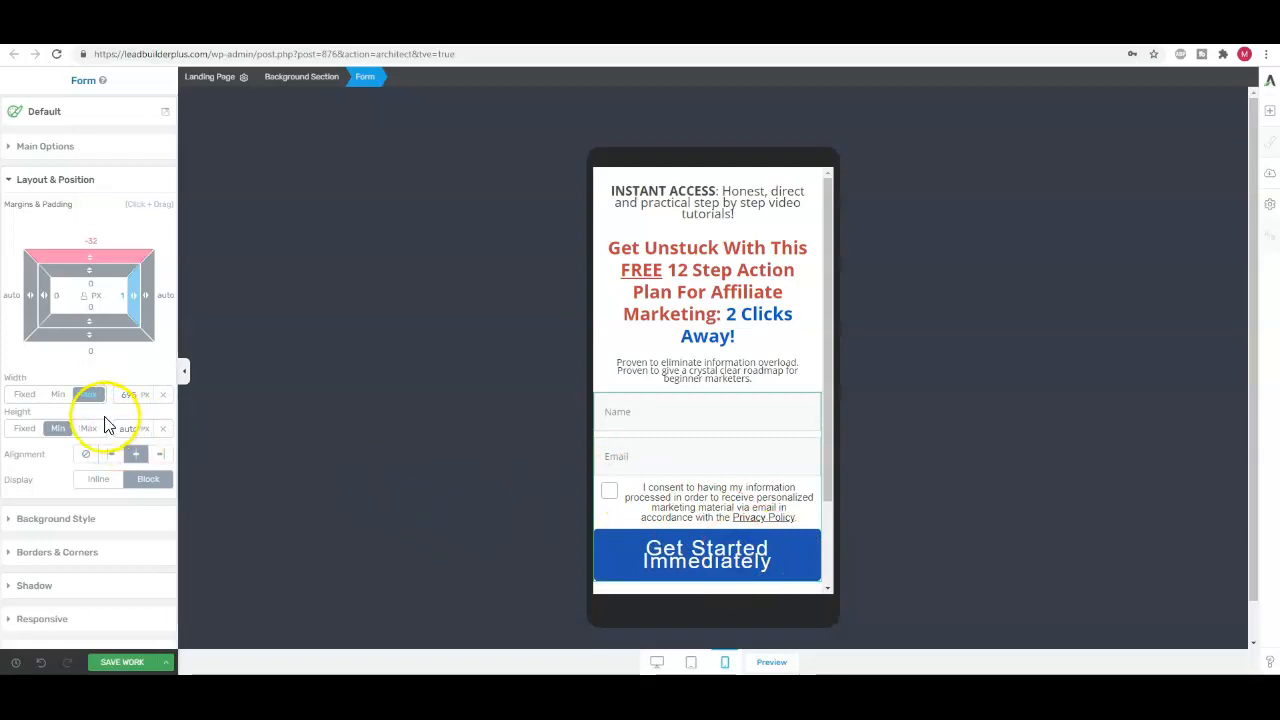
Edit the form elements and set the "Get Started Immediately" button text to 21 px for mobile
left_click(56, 146)
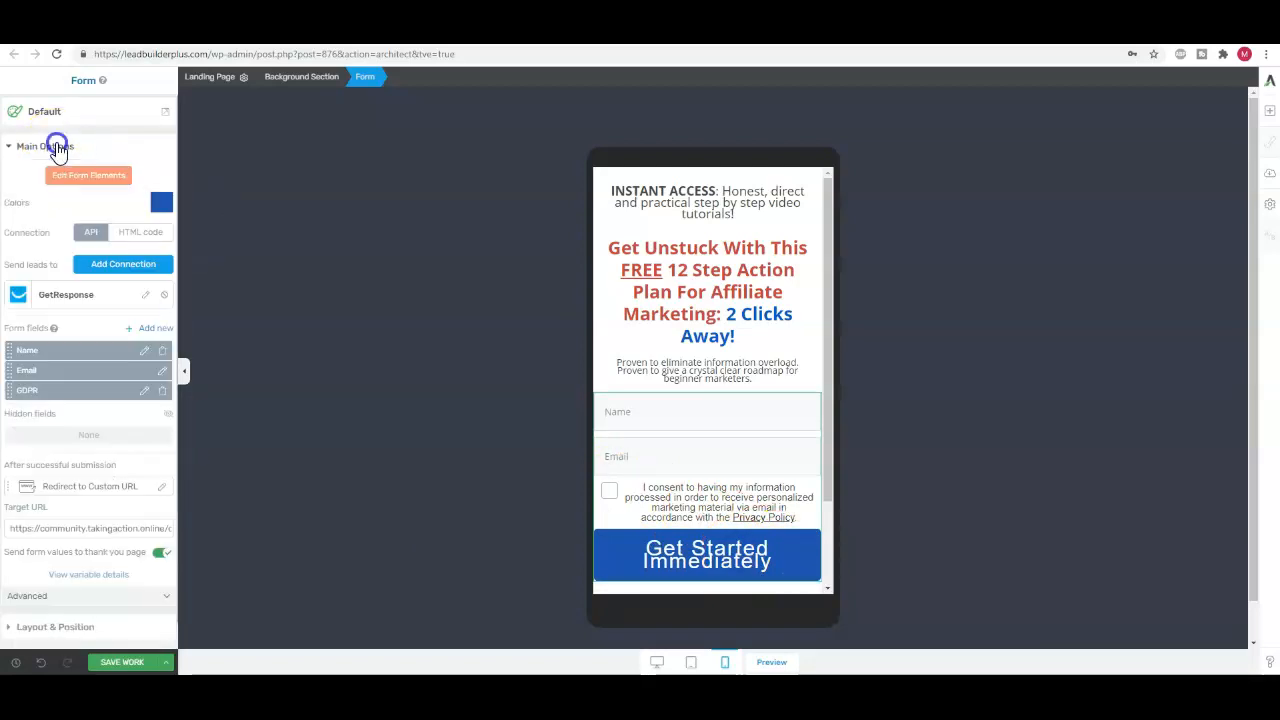
left_click(88, 175)
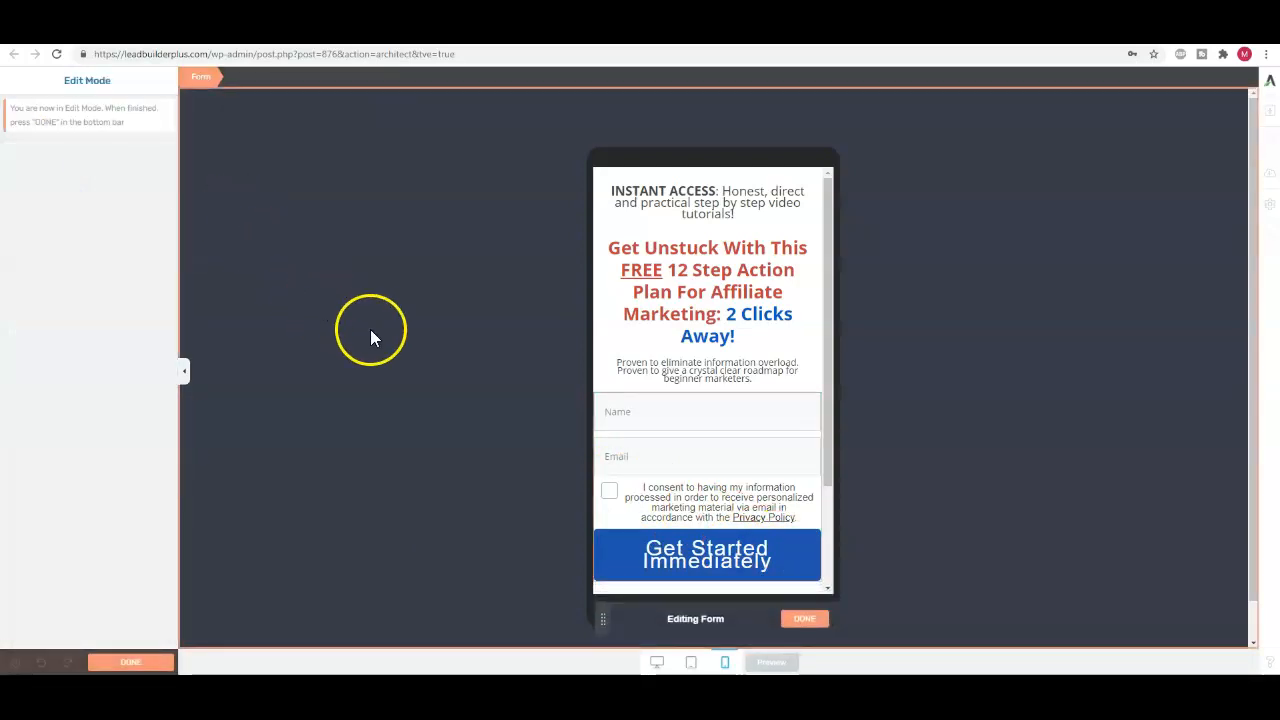
left_click(749, 560)
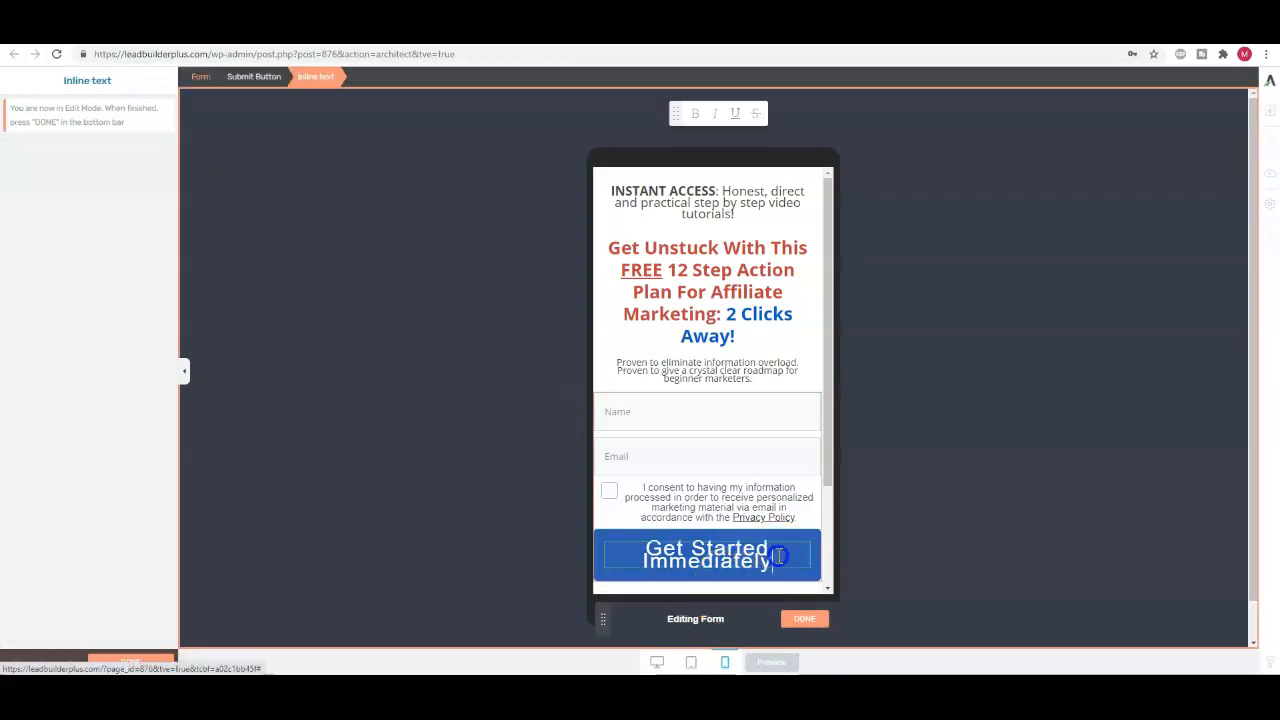
left_click_drag(43, 345, 32, 343)
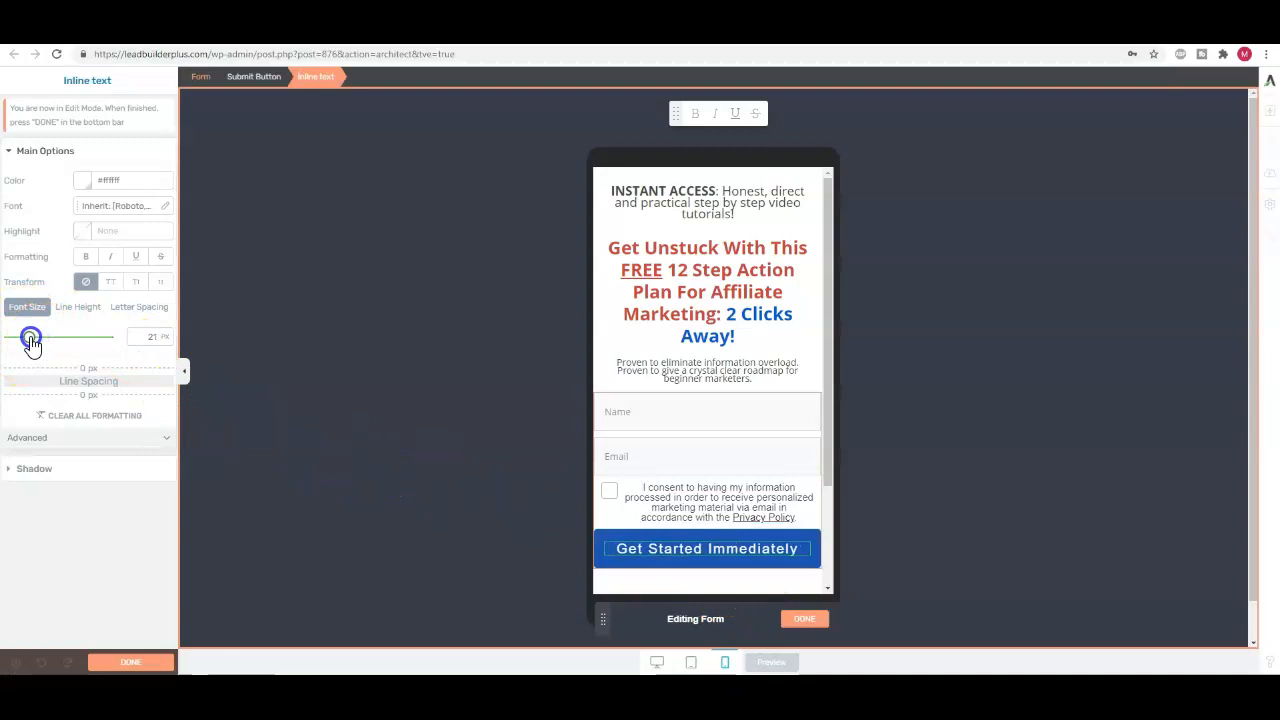
Set the font size of the GDPR consent checkbox text to 12 px for mobile
left_click(717, 504)
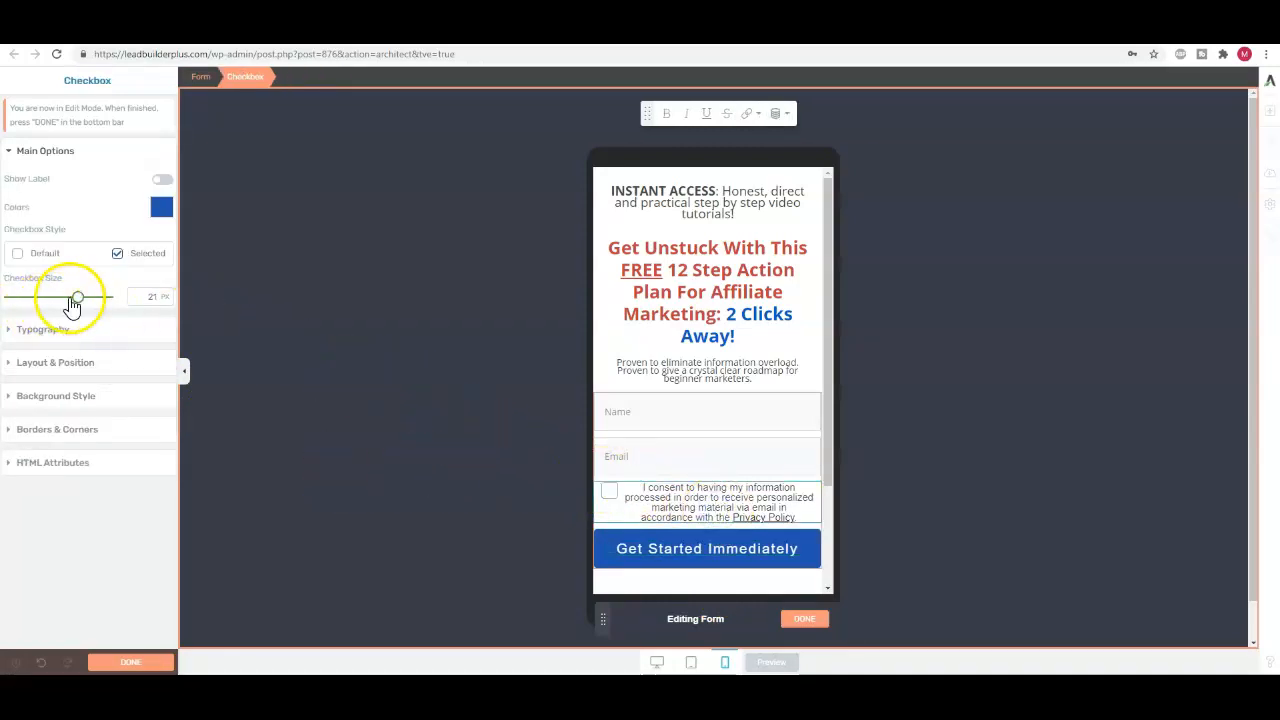
left_click(42, 329)
left_click_drag(24, 368, 20, 370)
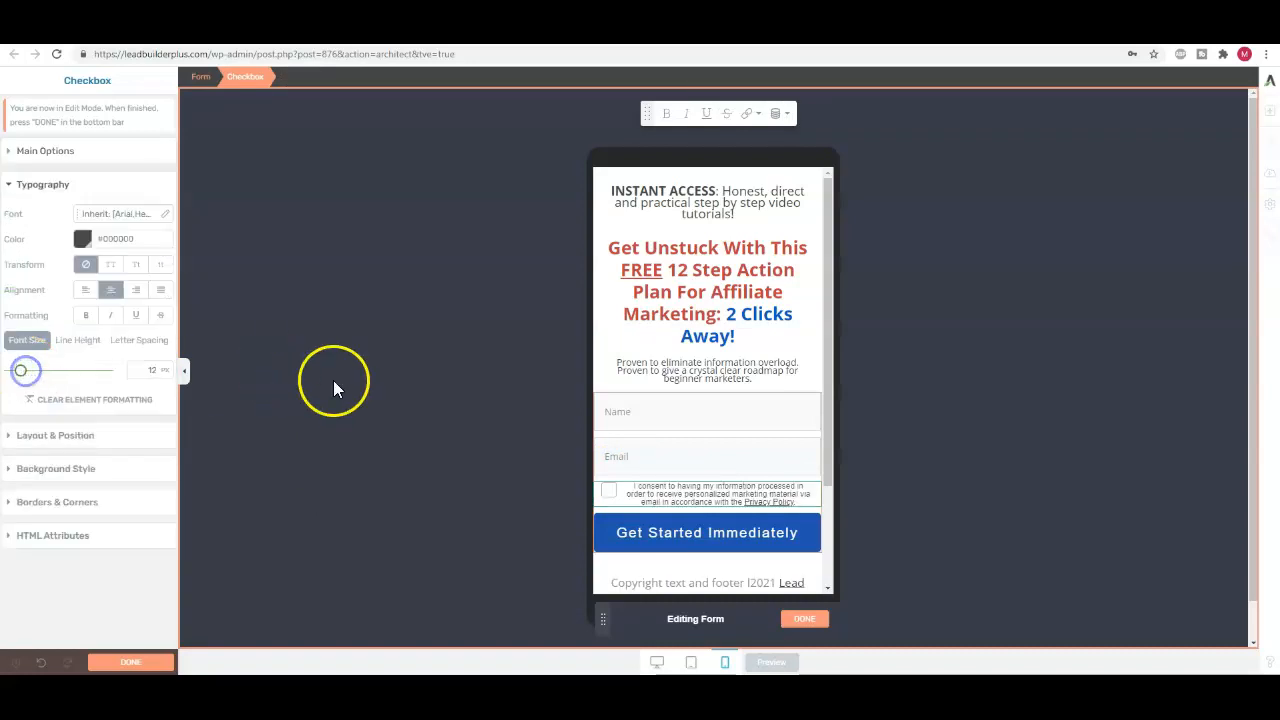
Finish editing the form elements and set the copyright footer text to 10 px for mobile
left_click(755, 590)
left_click(684, 586)
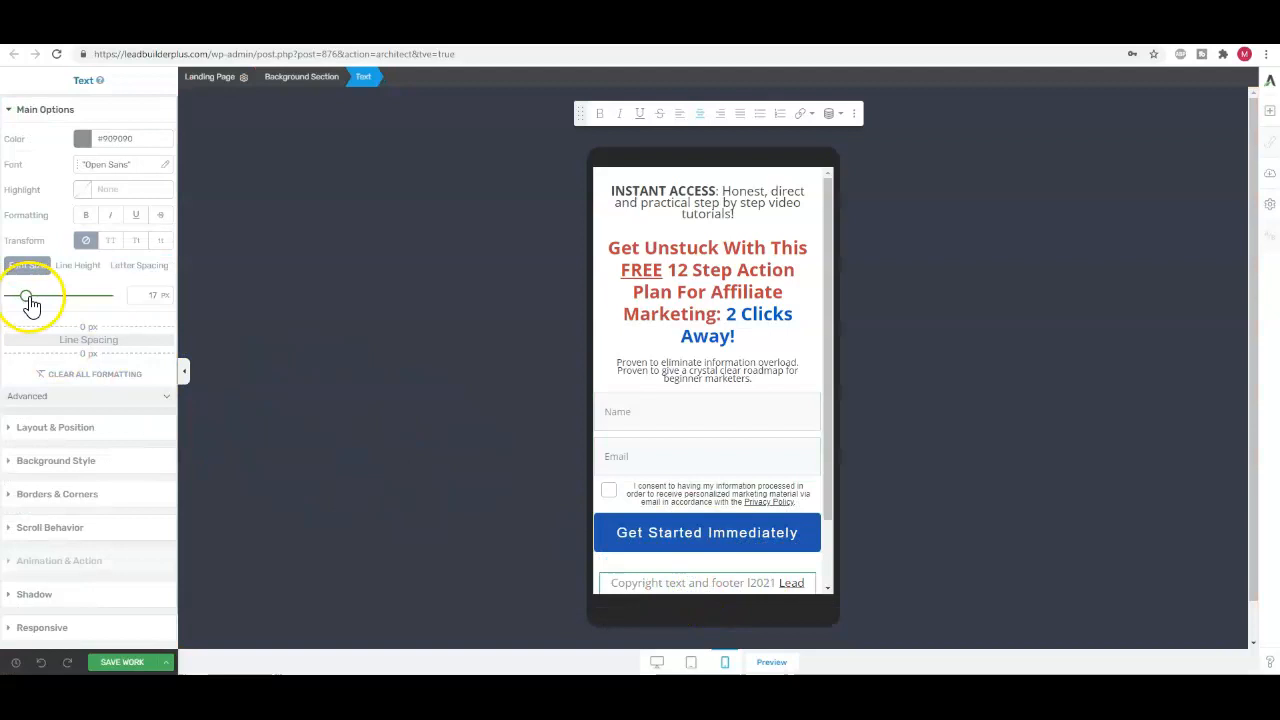
left_click_drag(29, 305, 21, 306)
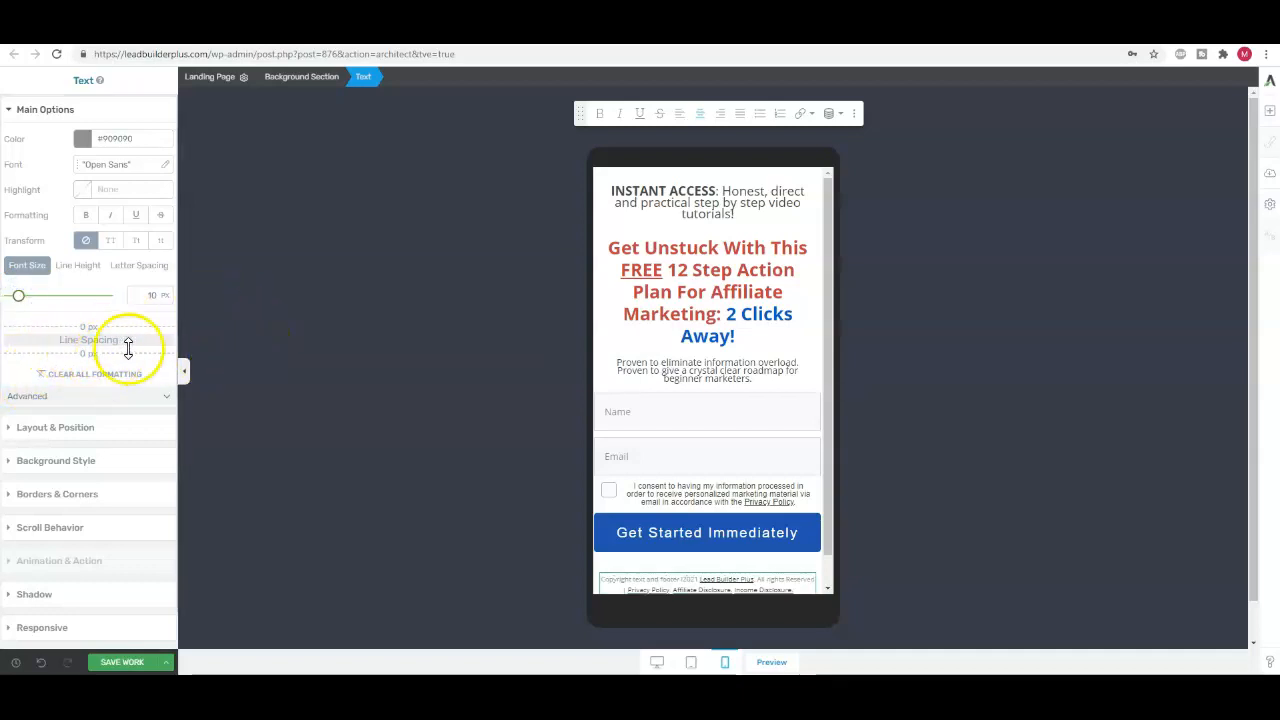
Pull the copyright footer up under the button on mobile with a top margin of -19 px, and save the page
left_click(104, 430)
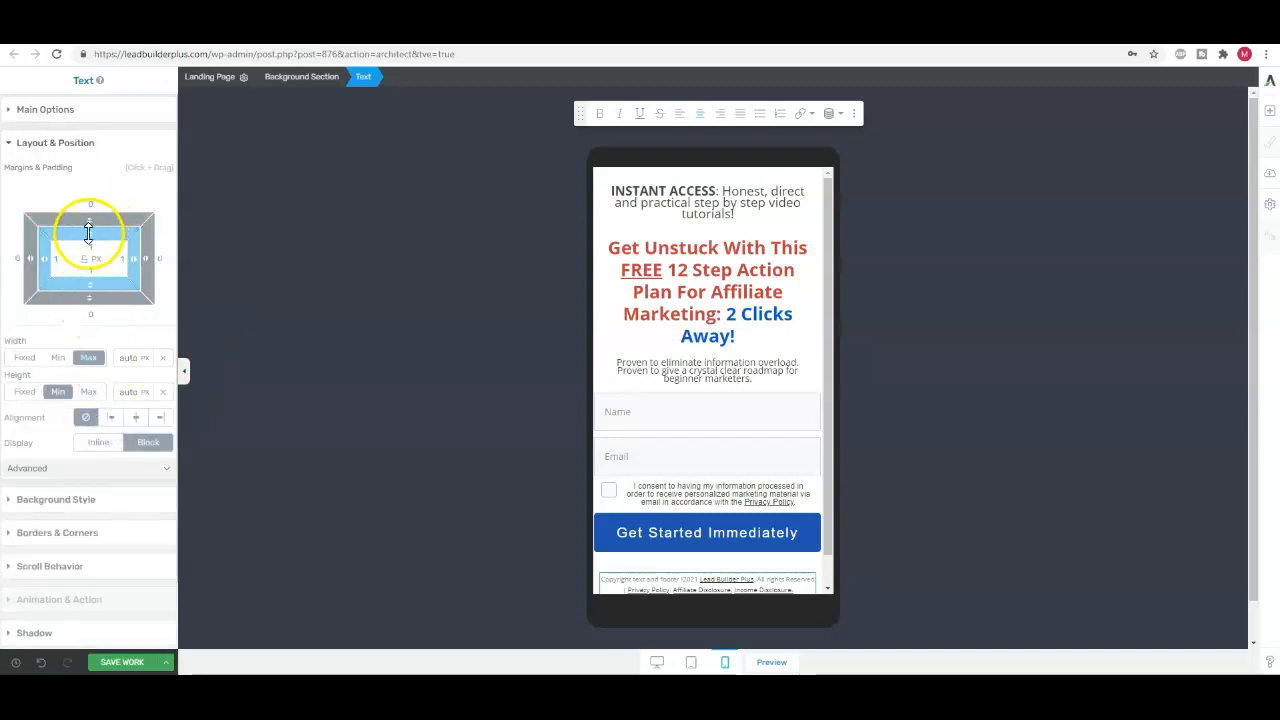
left_click_drag(89, 217, 91, 243)
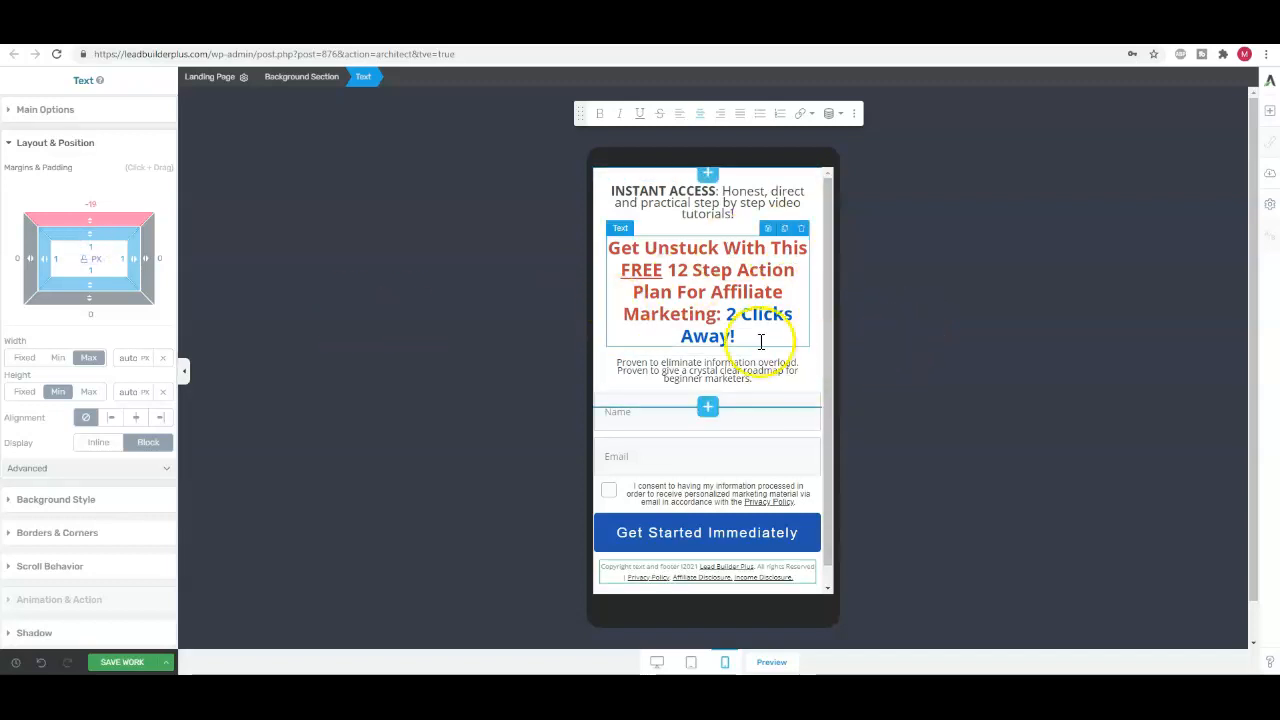
scroll(715, 303, "down", 1)
scroll(715, 303, "up", 1)
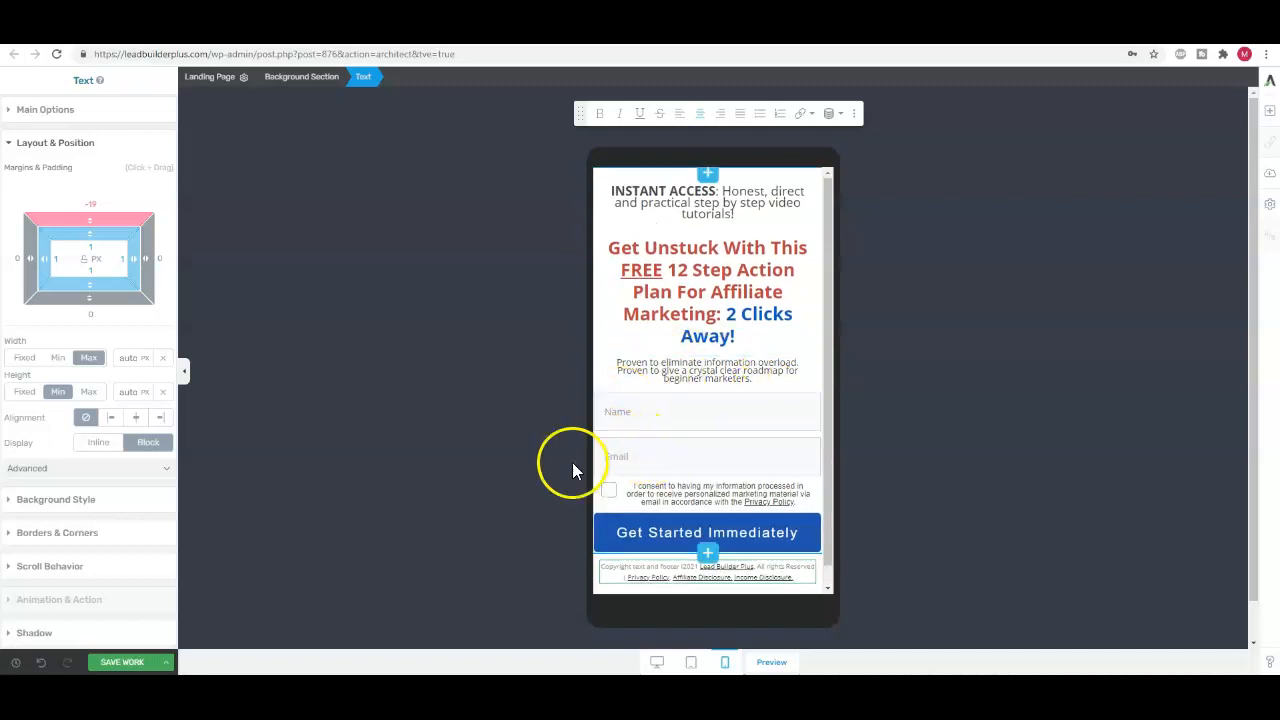
left_click(123, 663)
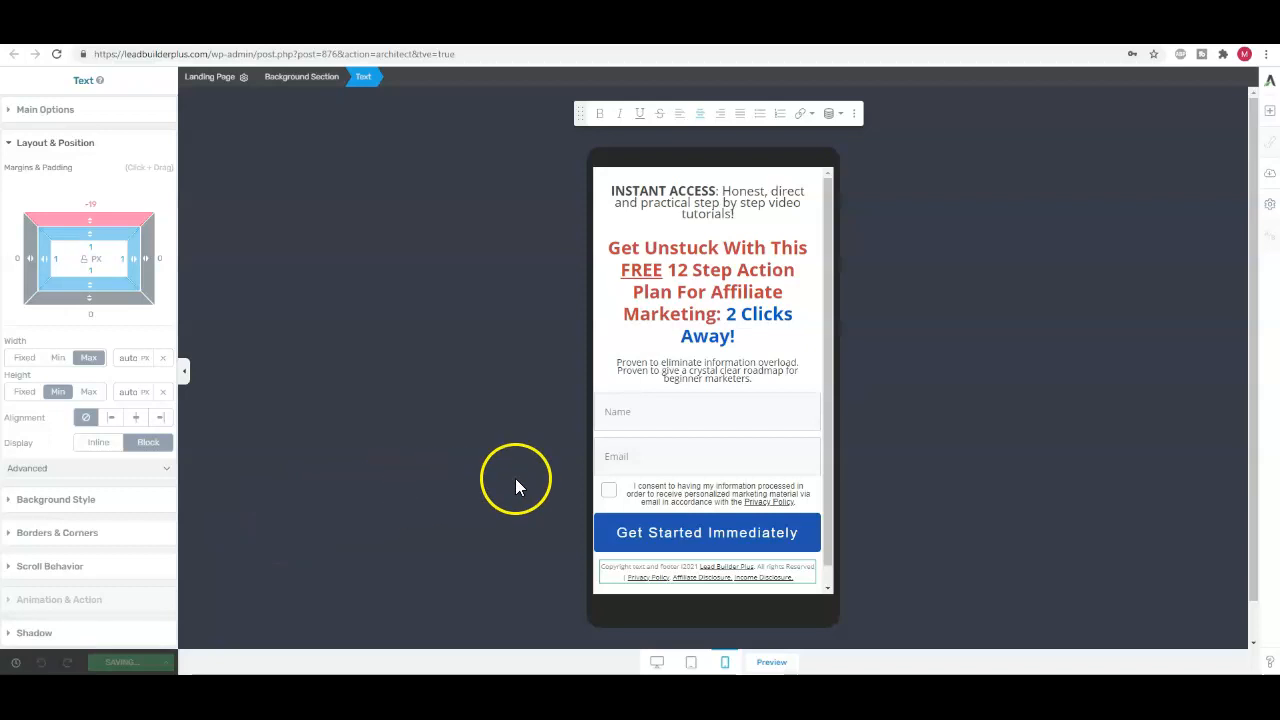
Check the landing page in desktop, tablet and mobile views, save it again, and return to desktop view
left_click(657, 663)
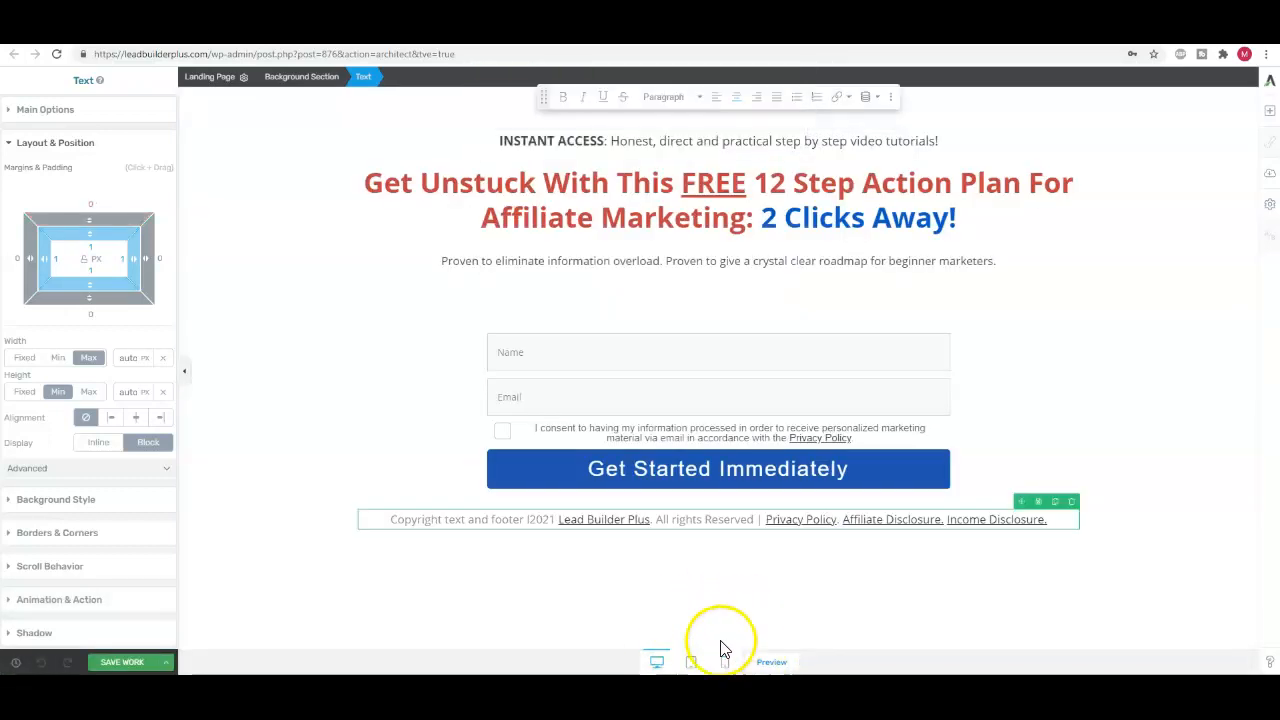
left_click(691, 662)
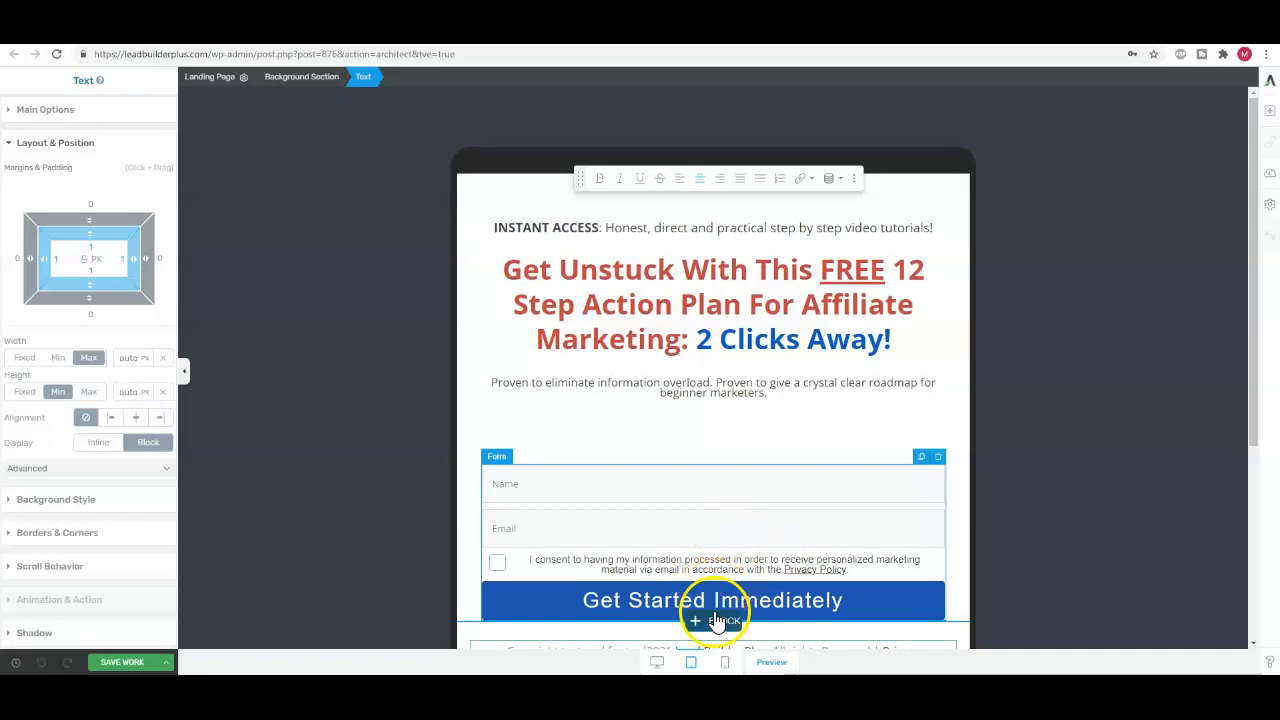
left_click(725, 662)
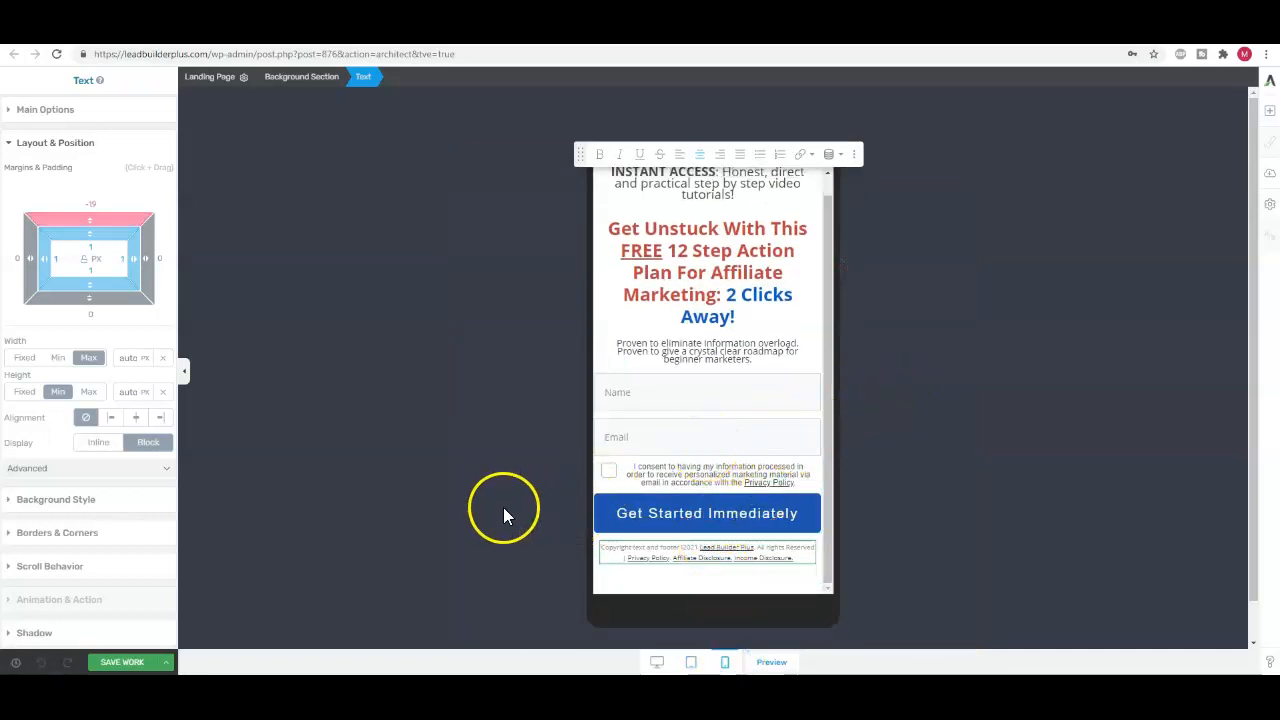
left_click(126, 661)
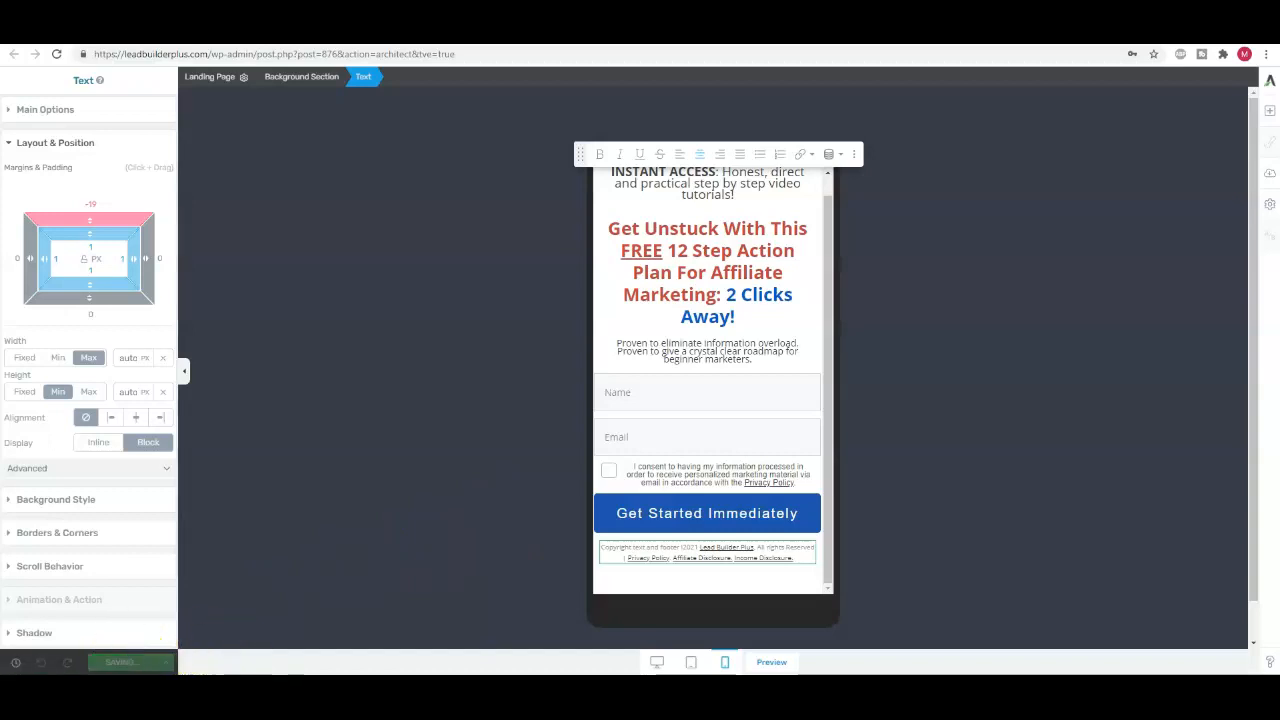
left_click(656, 662)
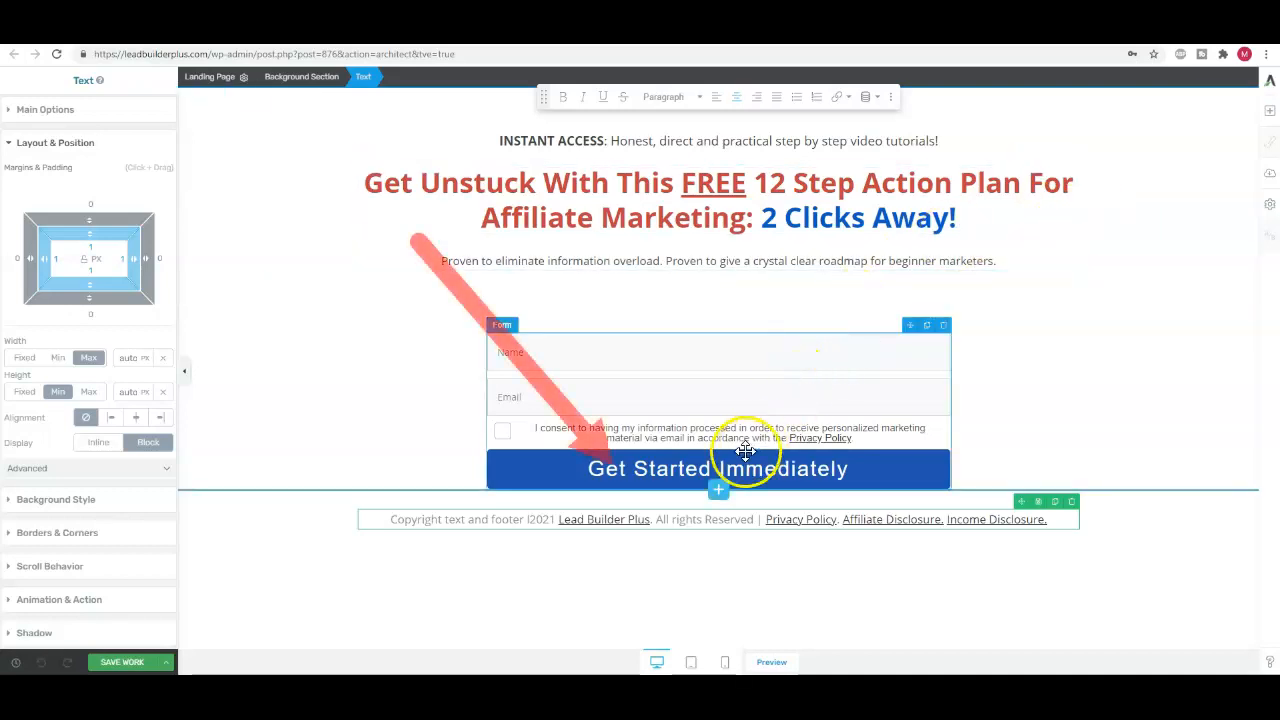
Switch to the community.takingaction.online site and look through the Getting Started course page and the Action Plan course steps
left_click_drag(676, 474, 775, 110)
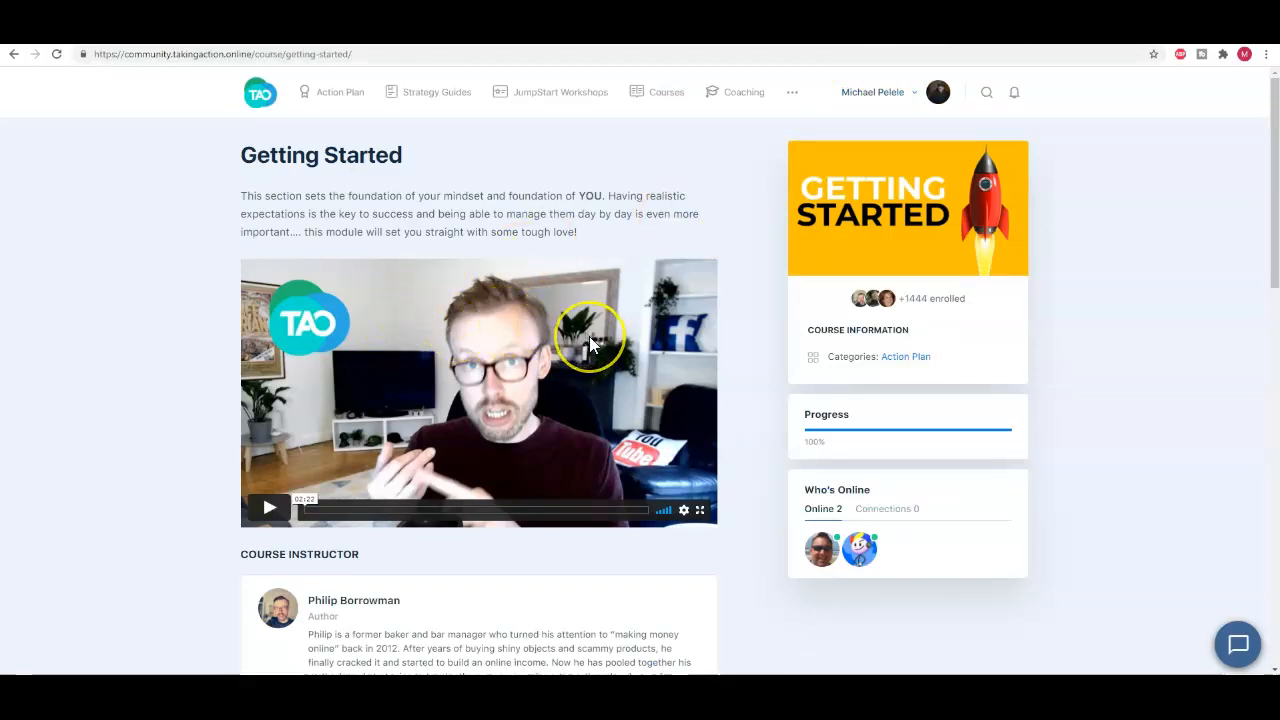
scroll(589, 338, "down", 1)
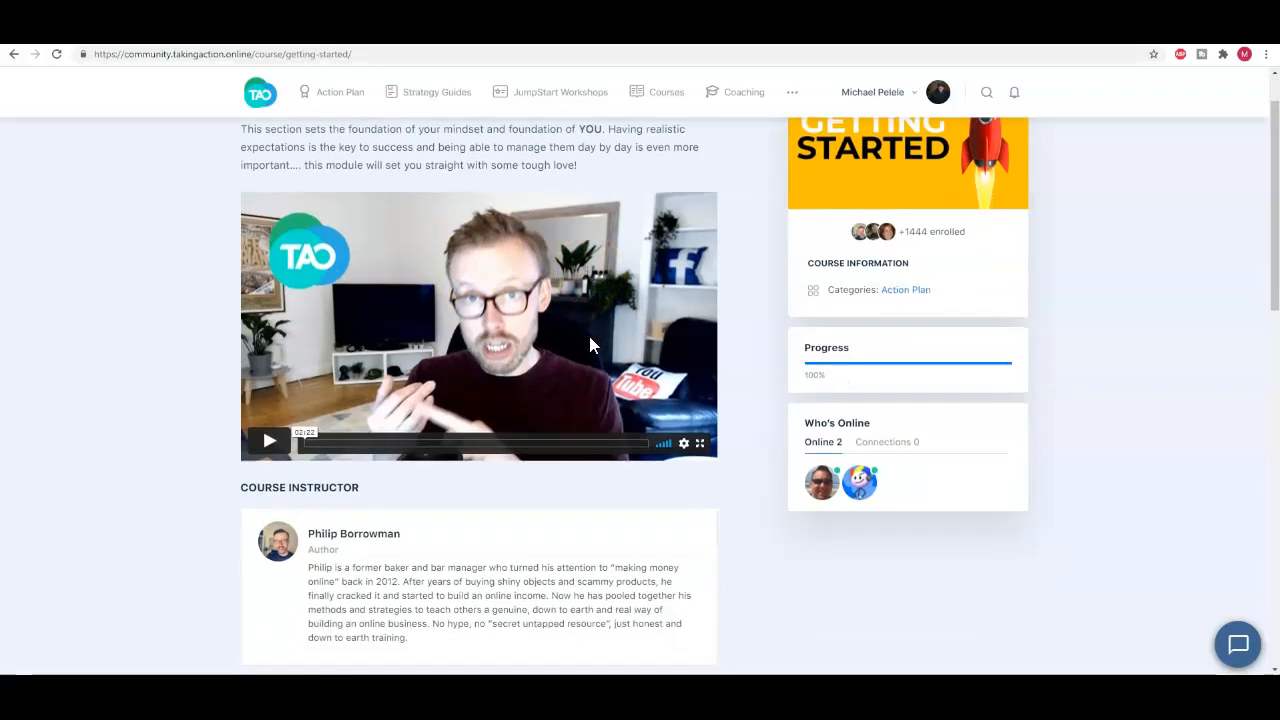
scroll(589, 338, "down", 1)
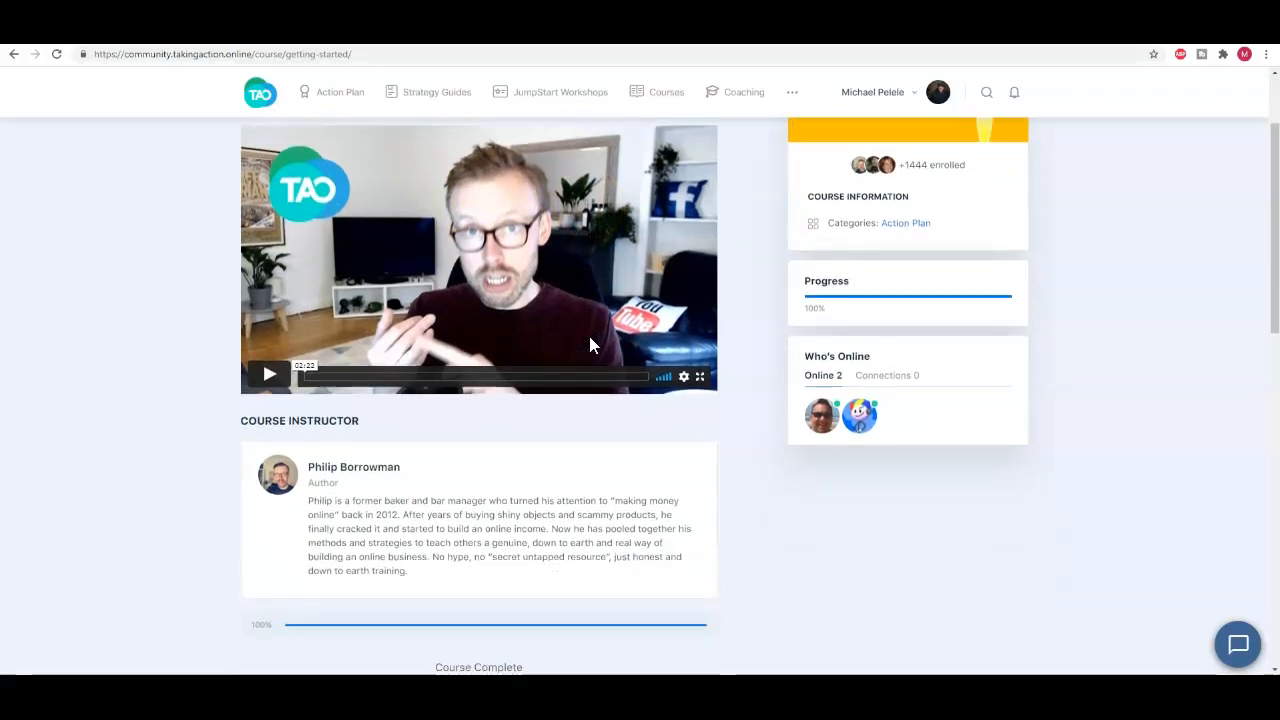
left_click(330, 98)
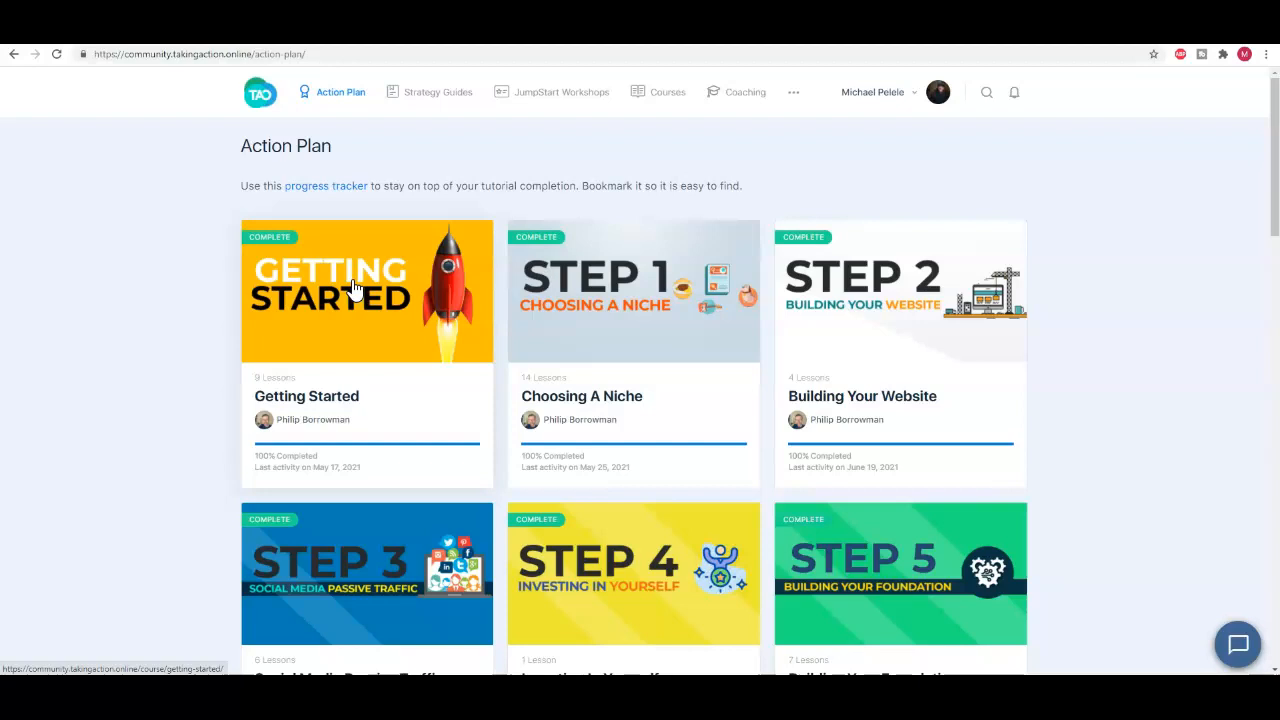
left_click(356, 303)
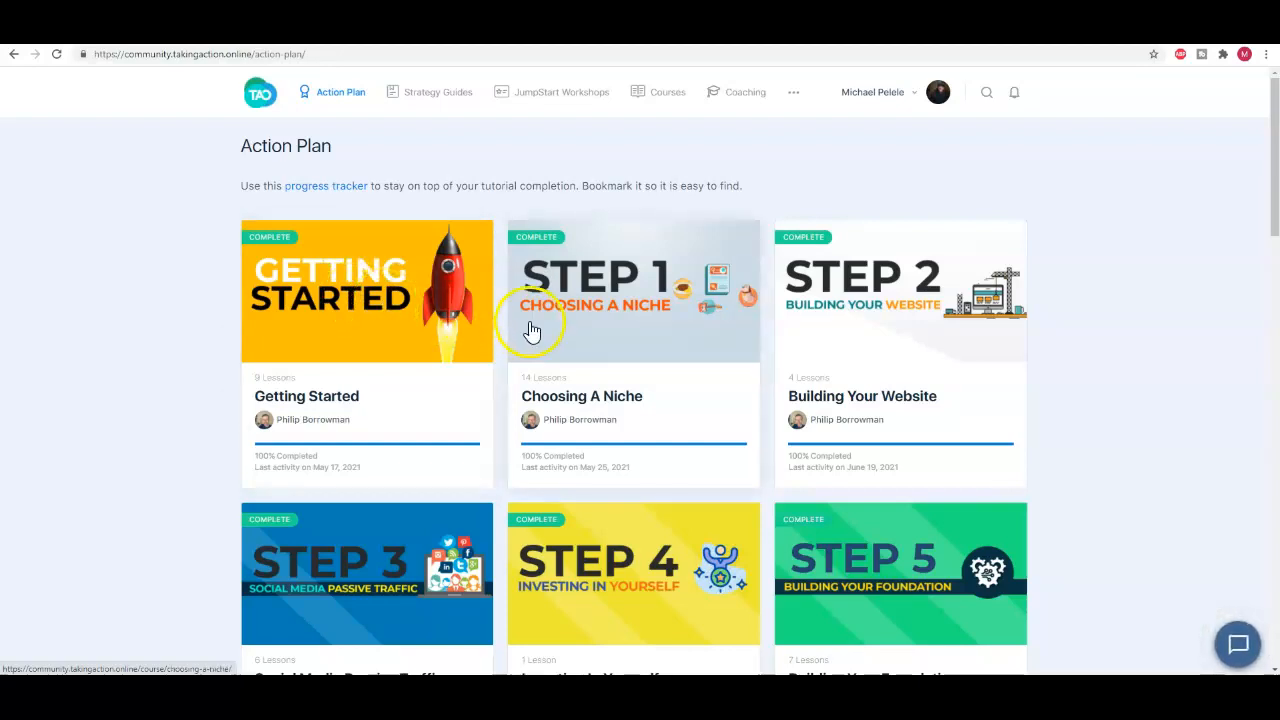
left_click(745, 357)
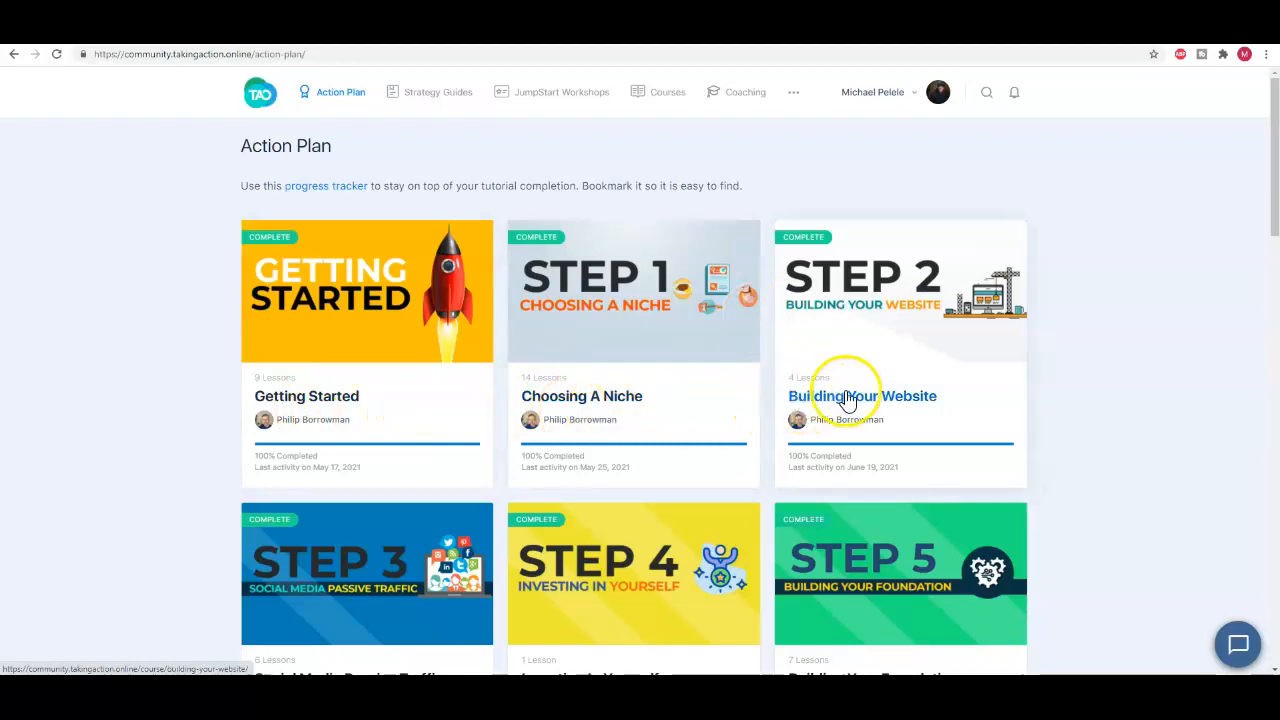
scroll(677, 434, "down", 1)
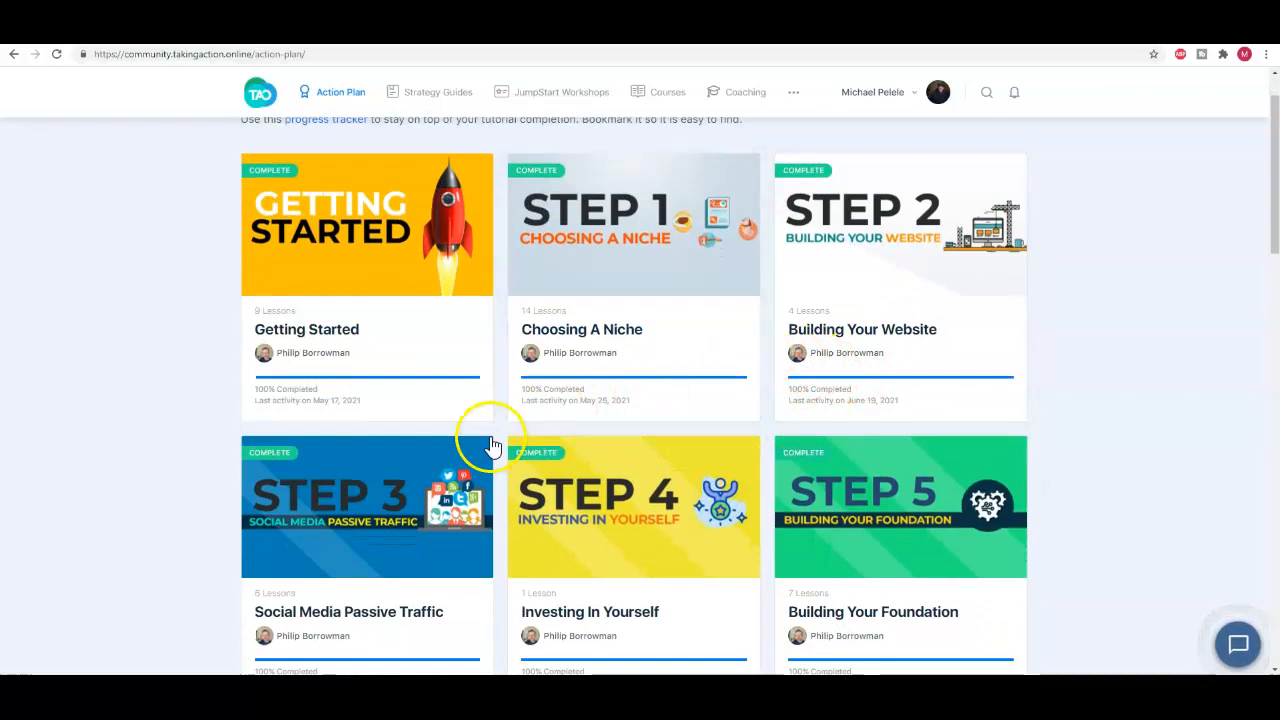
scroll(488, 445, "down", 1)
scroll(478, 455, "down", 1)
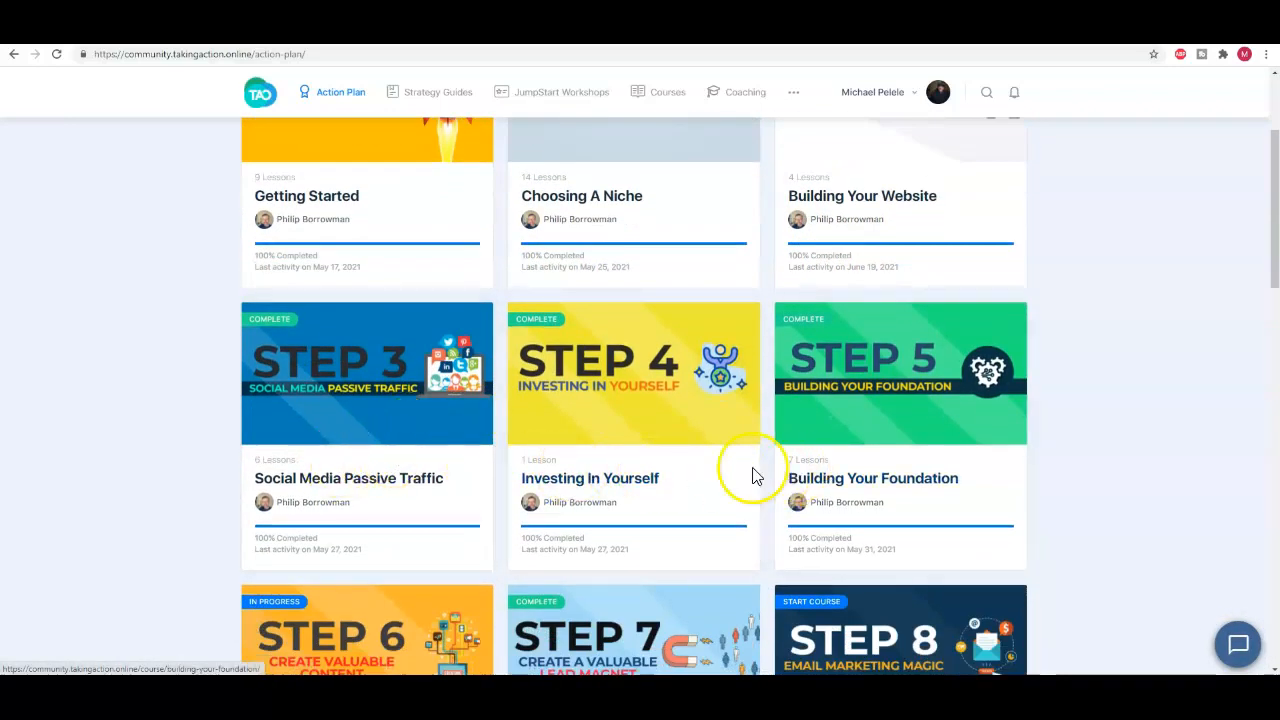
scroll(751, 477, "down", 2)
scroll(447, 497, "up", 3)
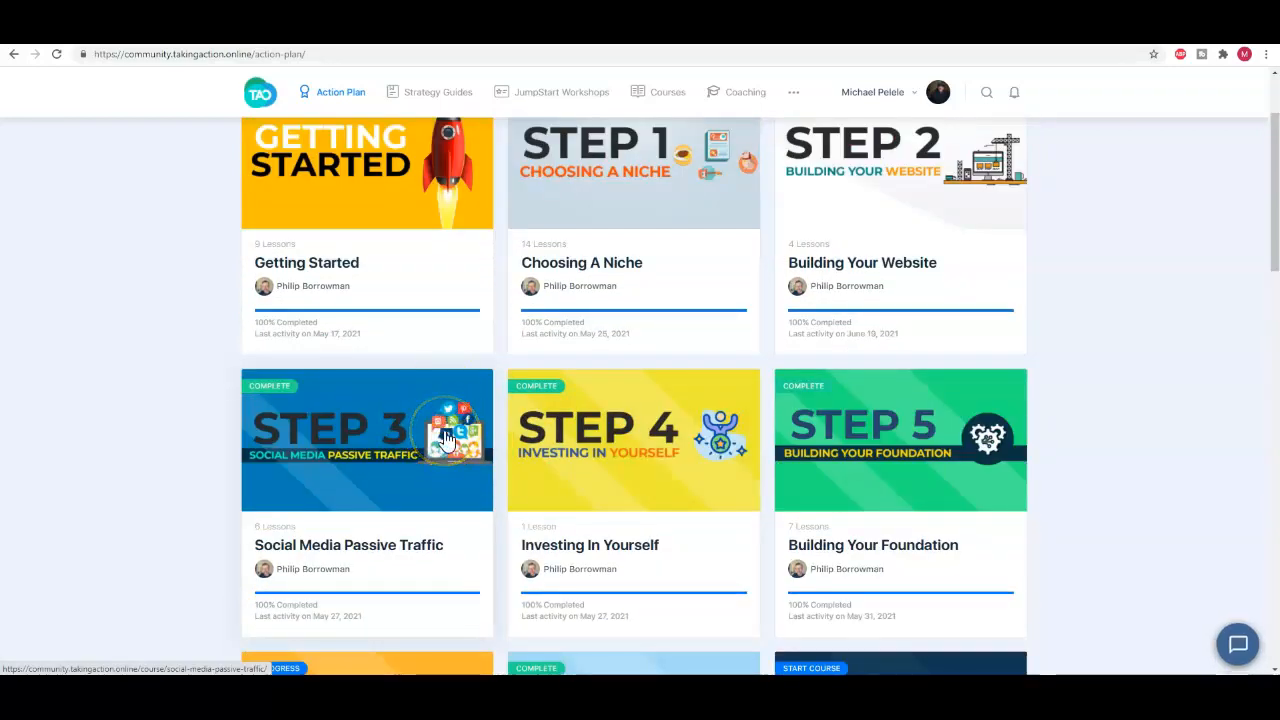
scroll(445, 402, "up", 2)
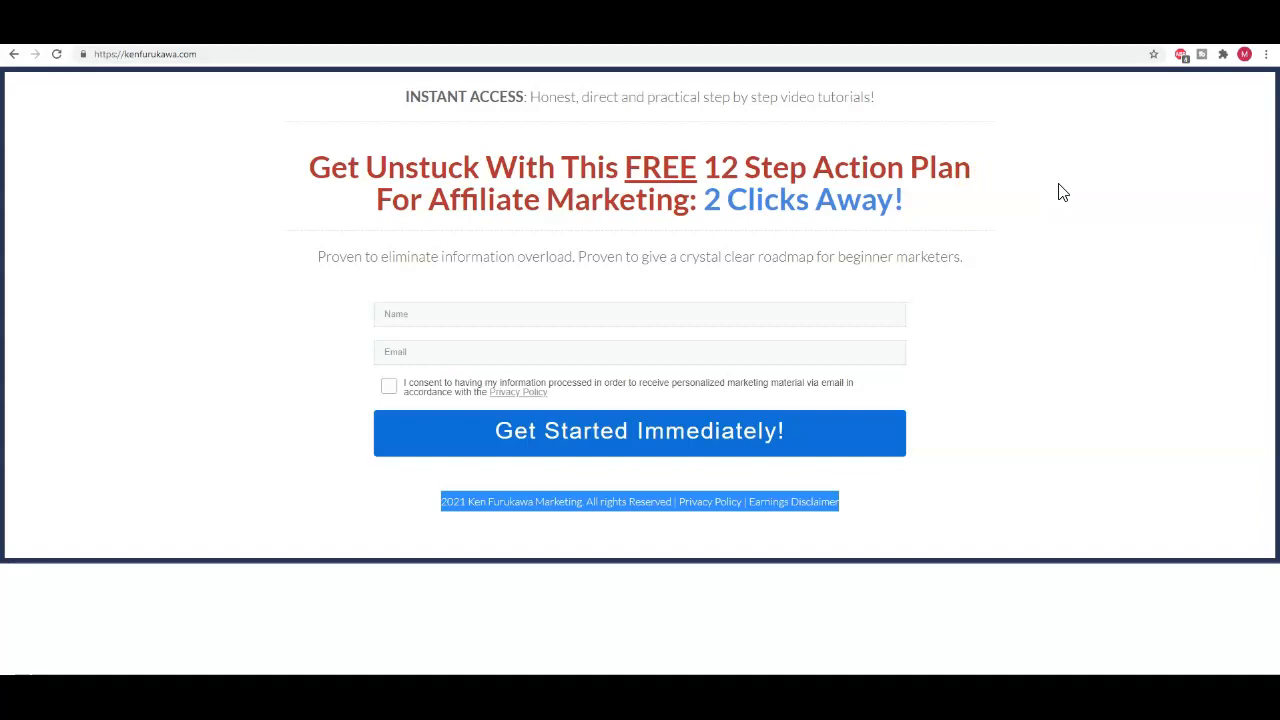
left_click(1074, 238)
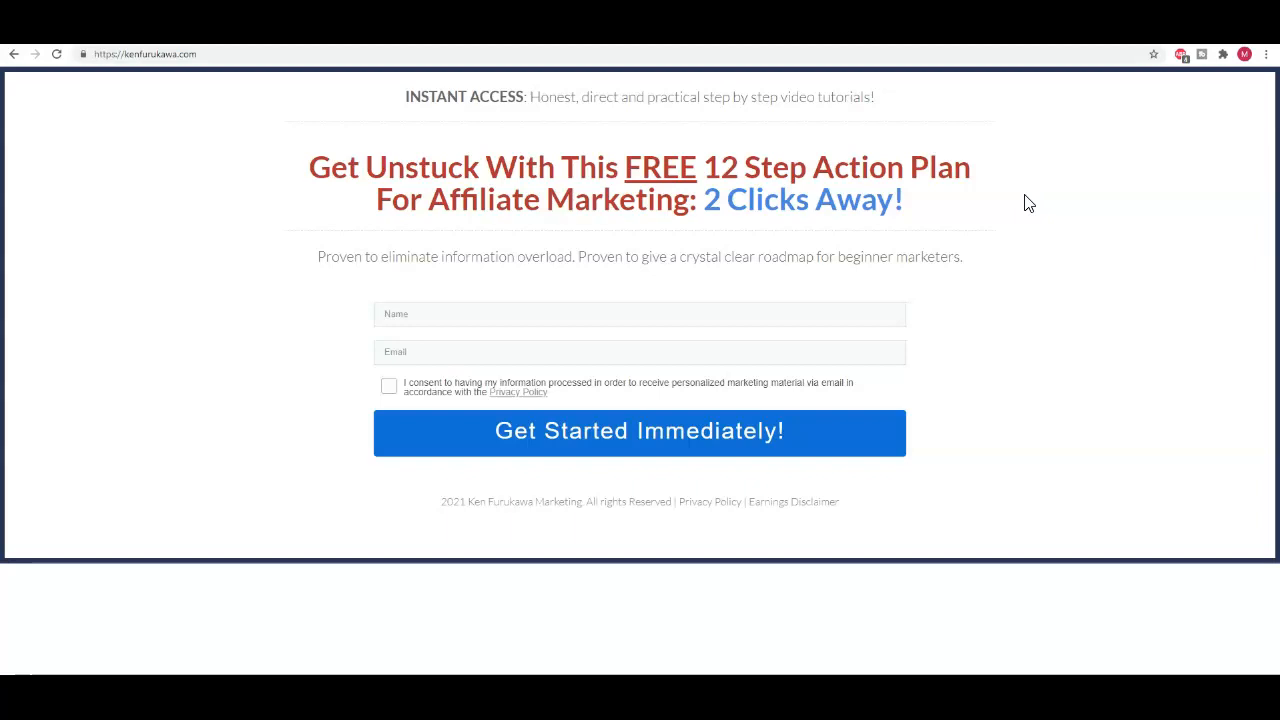
left_click(194, 545)
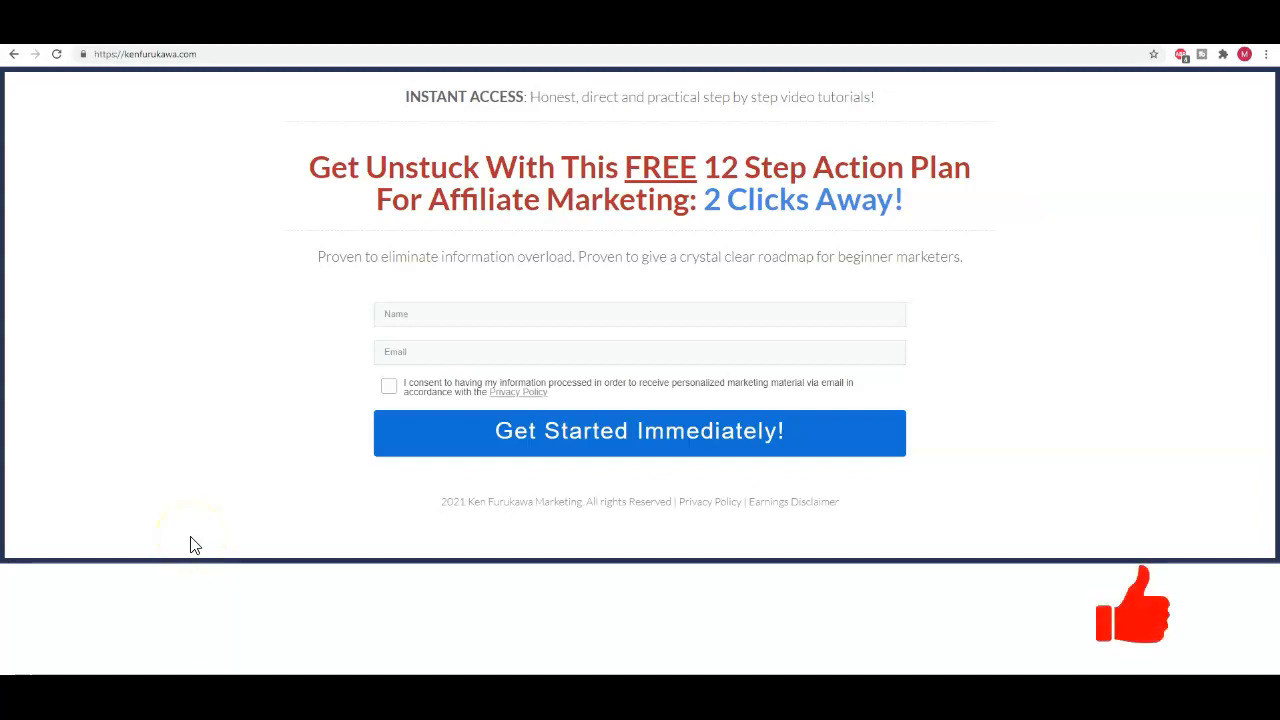